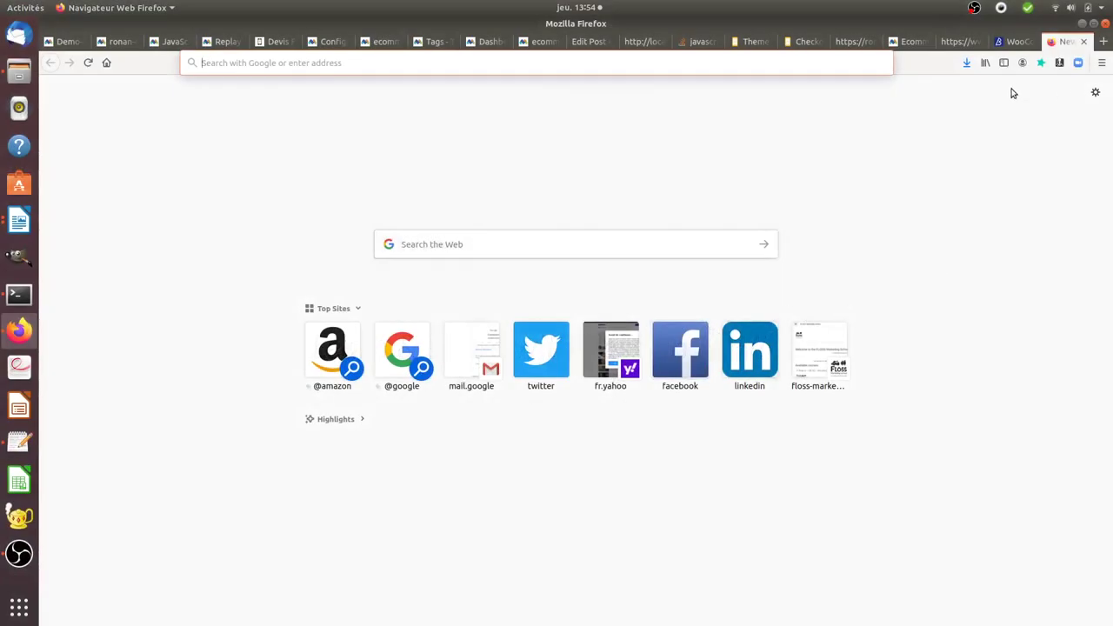
# Step: Glance at the Business Bloomer article, then return to the Matomo Ecommerce Analytics guide
pyautogui.click(1017, 41)
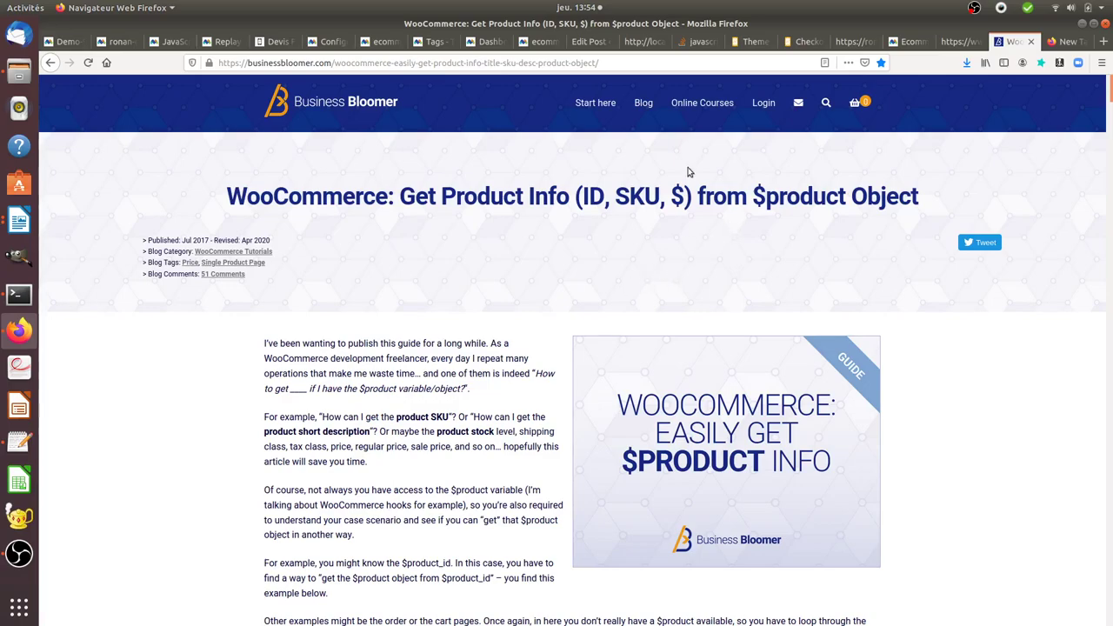
pyautogui.click(884, 41)
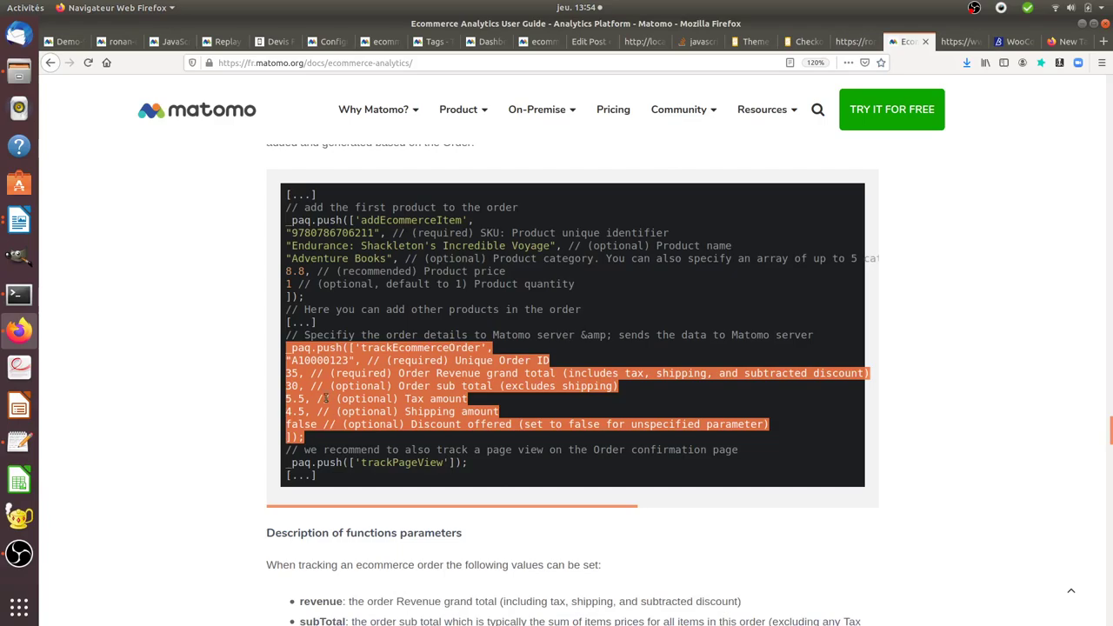
pyautogui.click(277, 380)
# Step: Scroll the Matomo guide back up to its table of contents
pyautogui.scroll(2, 543, 478)
pyautogui.scroll(2, 563, 474)
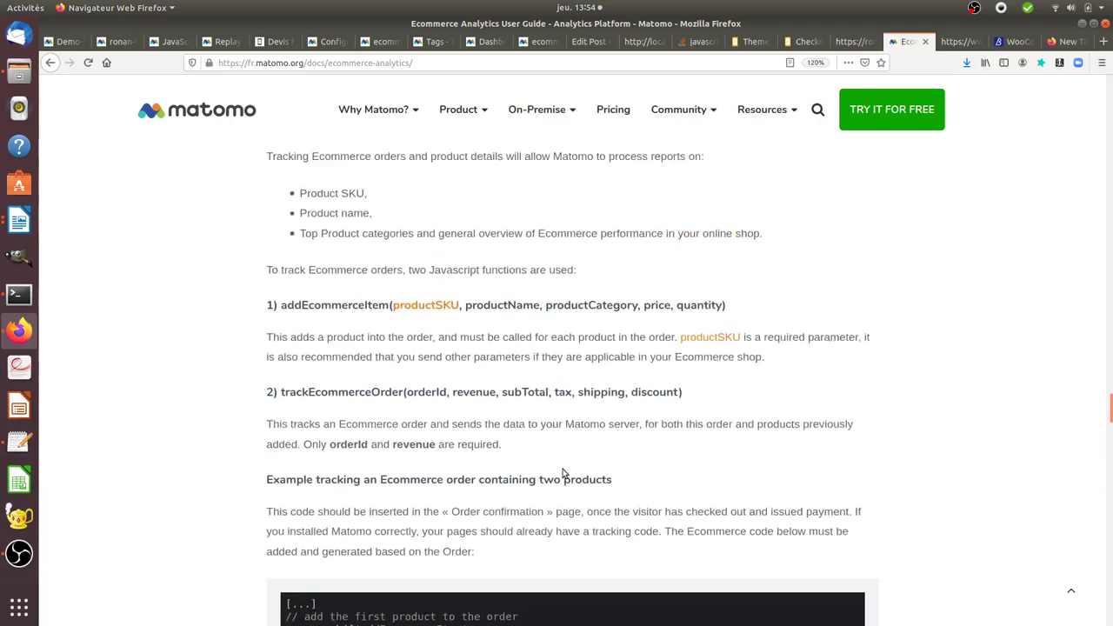
pyautogui.scroll(3, 565, 469)
pyautogui.scroll(3, 569, 464)
pyautogui.scroll(3, 569, 464)
pyautogui.scroll(3, 869, 374)
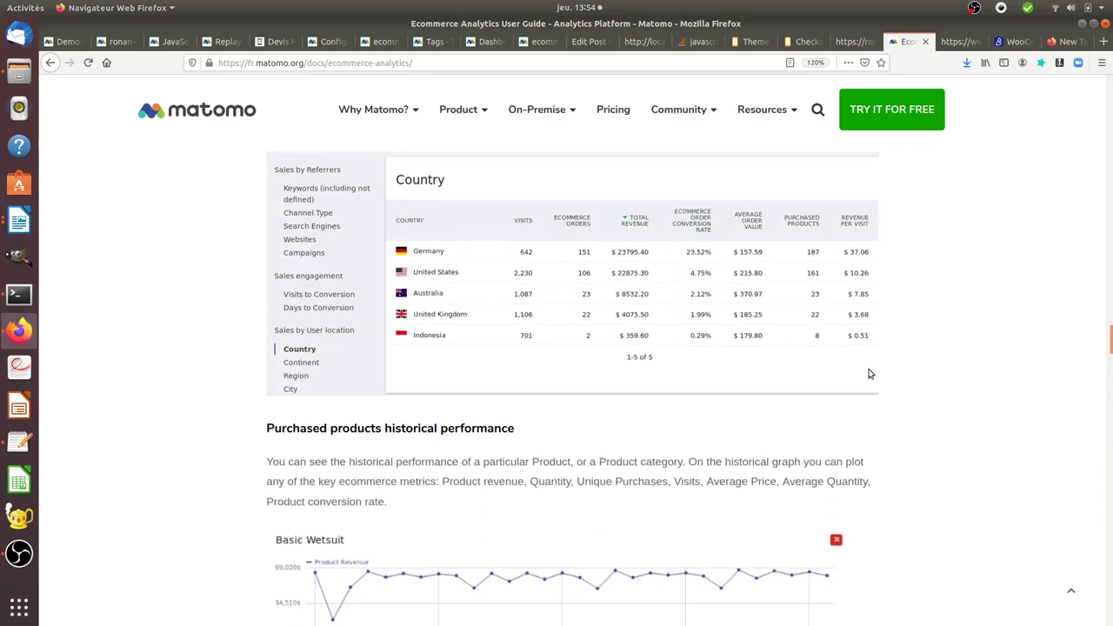
pyautogui.moveTo(1110, 358); pyautogui.dragTo(1111, 94)
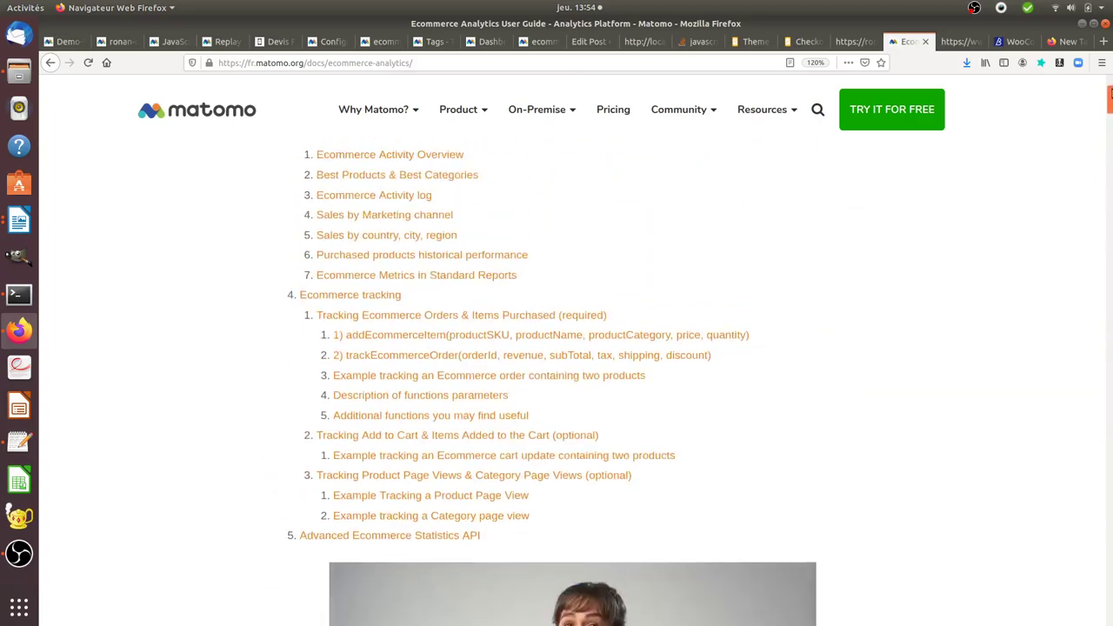
pyautogui.scroll(1, 878, 169)
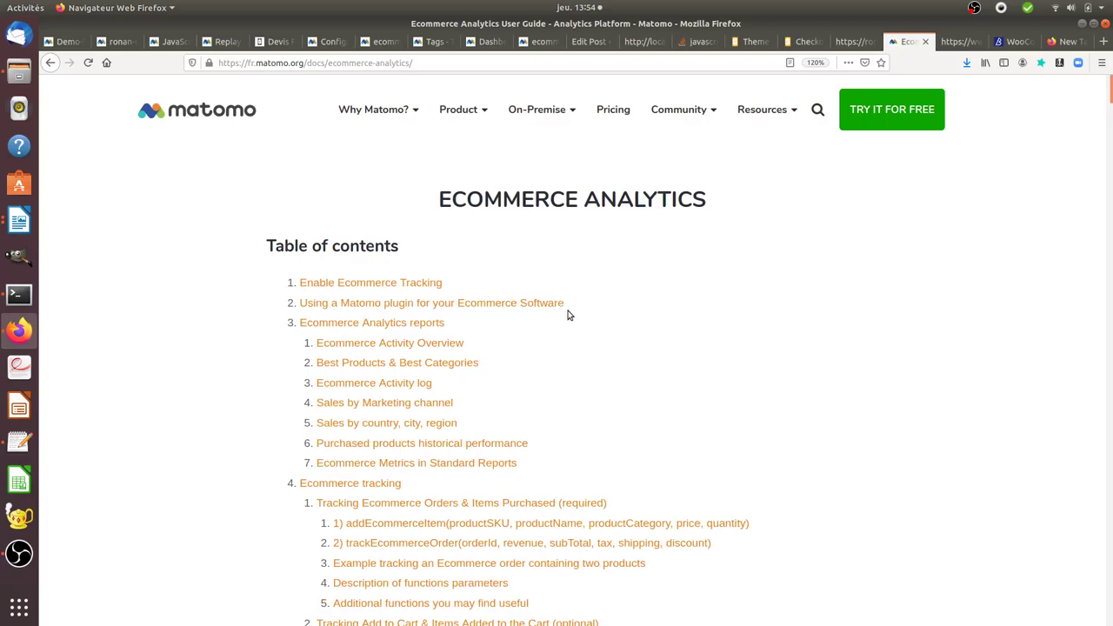
pyautogui.scroll(-1, 599, 322)
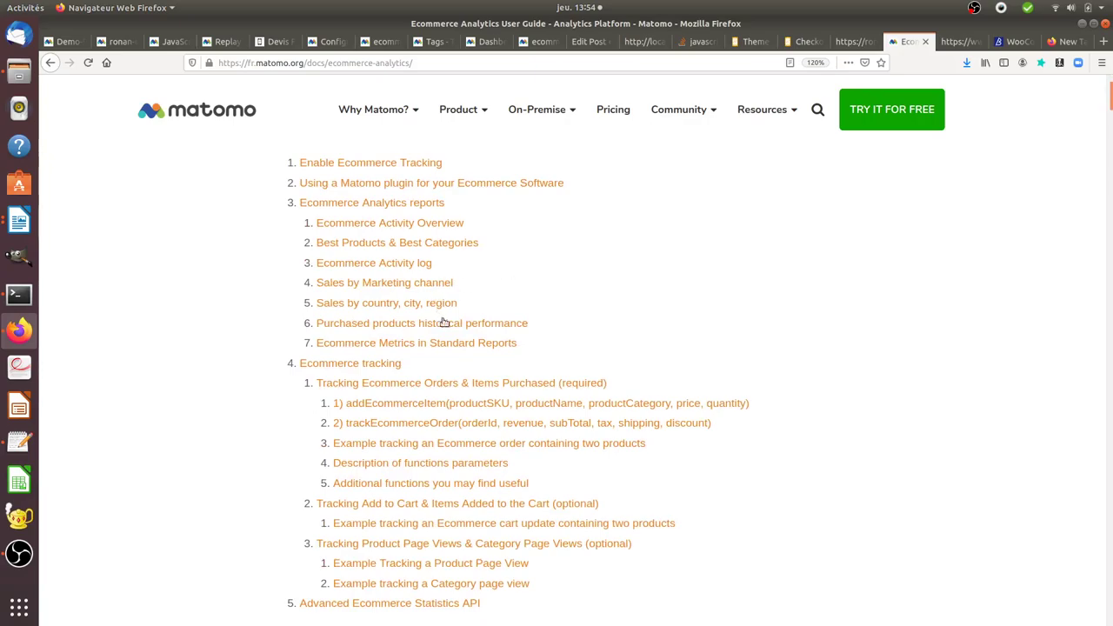
# Step: Jump to 'Ecommerce tracking' and scroll down to the two-product order code example
pyautogui.click(355, 370)
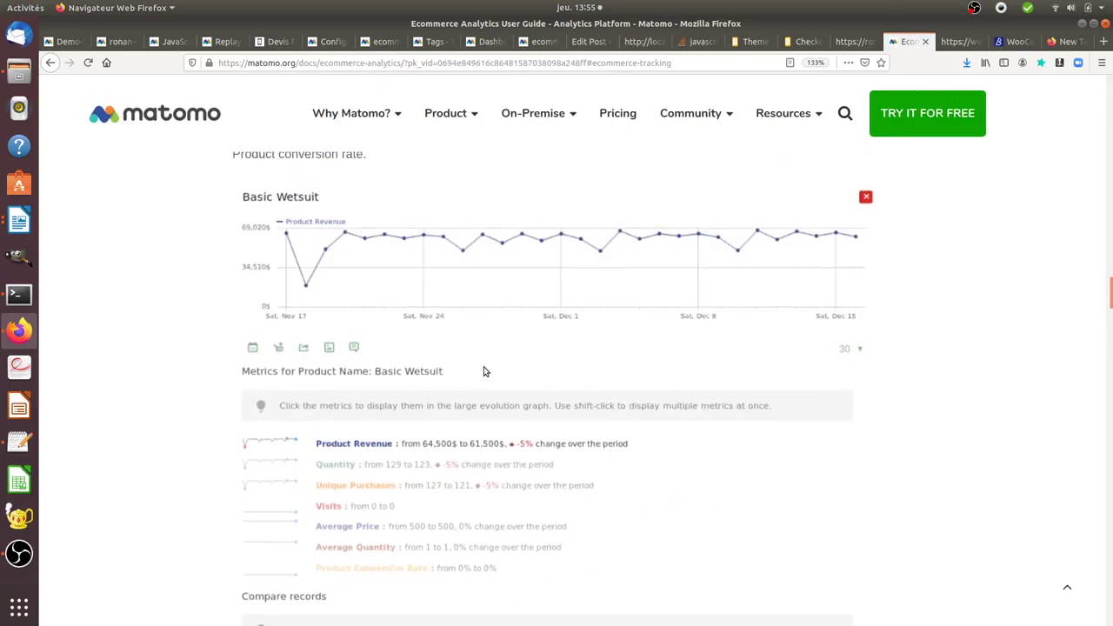
pyautogui.scroll(-3, 487, 378)
pyautogui.scroll(-3, 485, 389)
pyautogui.scroll(-1, 485, 390)
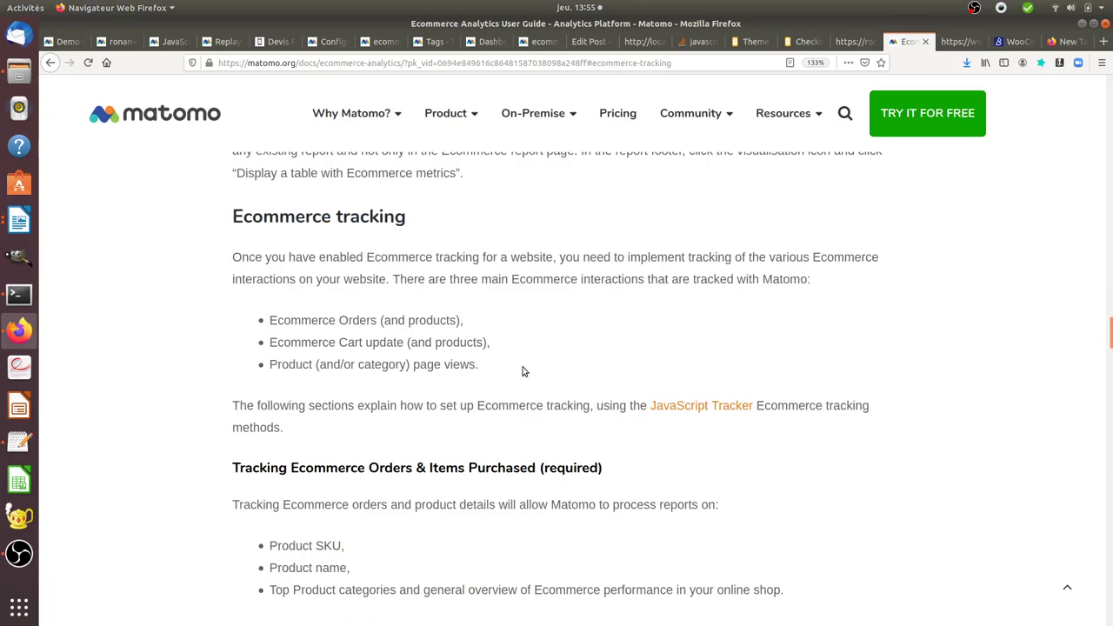
pyautogui.scroll(-1, 492, 371)
pyautogui.scroll(-2, 492, 371)
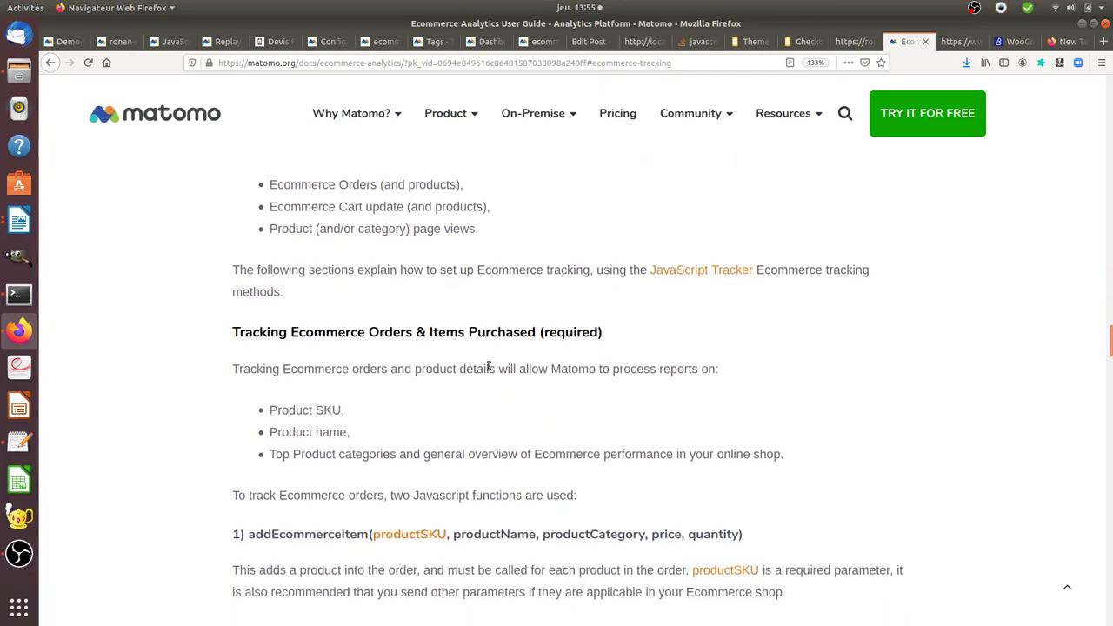
pyautogui.scroll(-2, 493, 372)
pyautogui.scroll(-2, 491, 367)
pyautogui.scroll(-1, 489, 369)
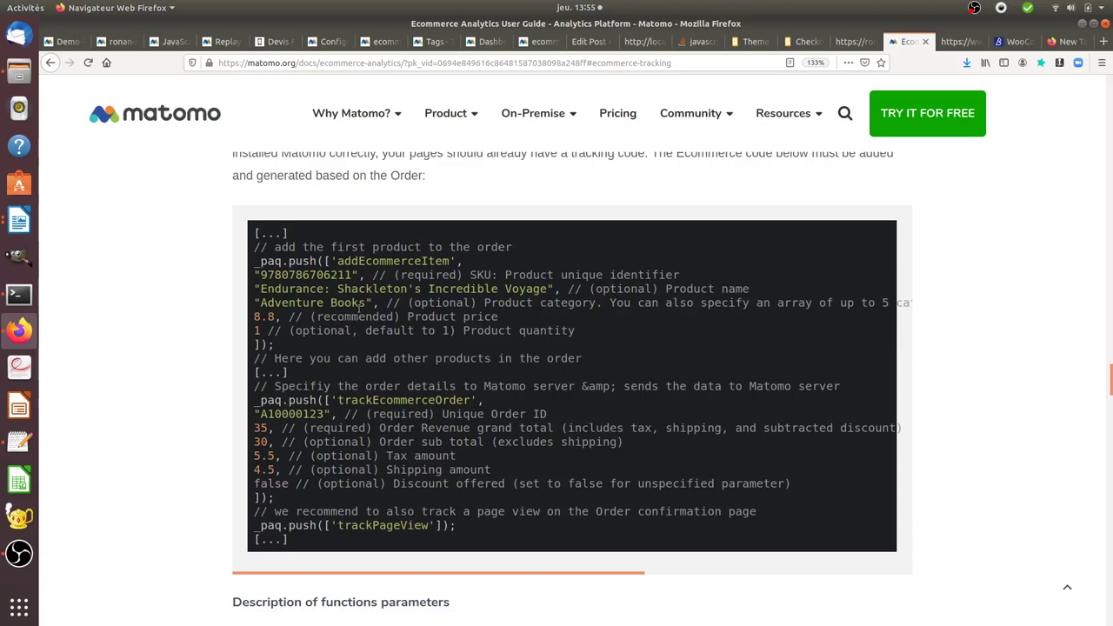
# Step: Highlight the addEcommerceItem lines and the 'add other products' [...] comment in the example
pyautogui.moveTo(255, 265); pyautogui.dragTo(303, 347)
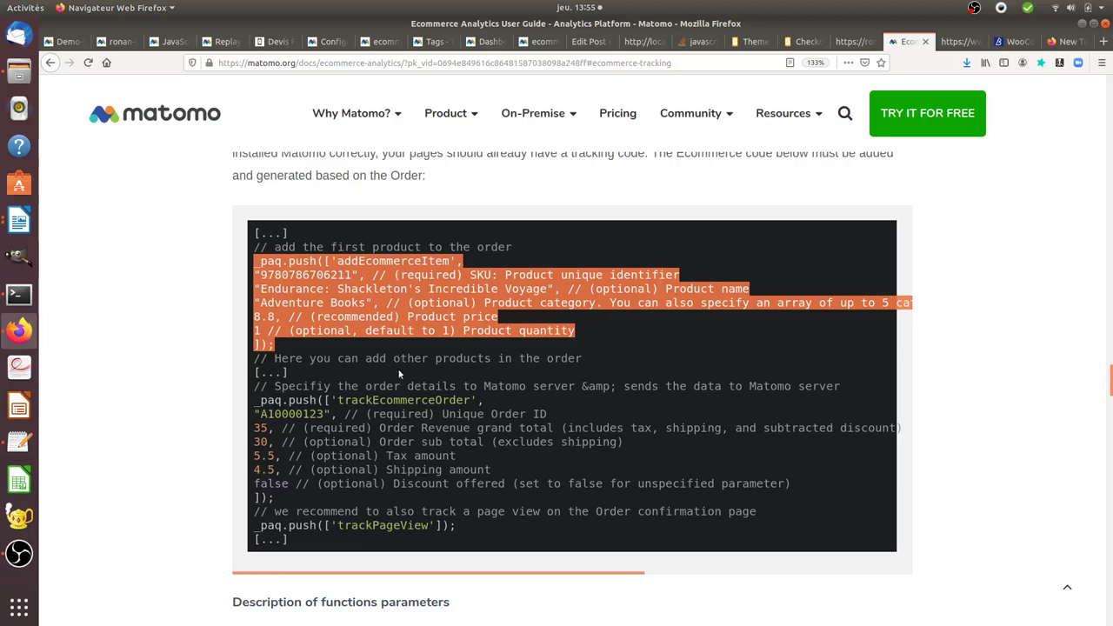
pyautogui.click(321, 362)
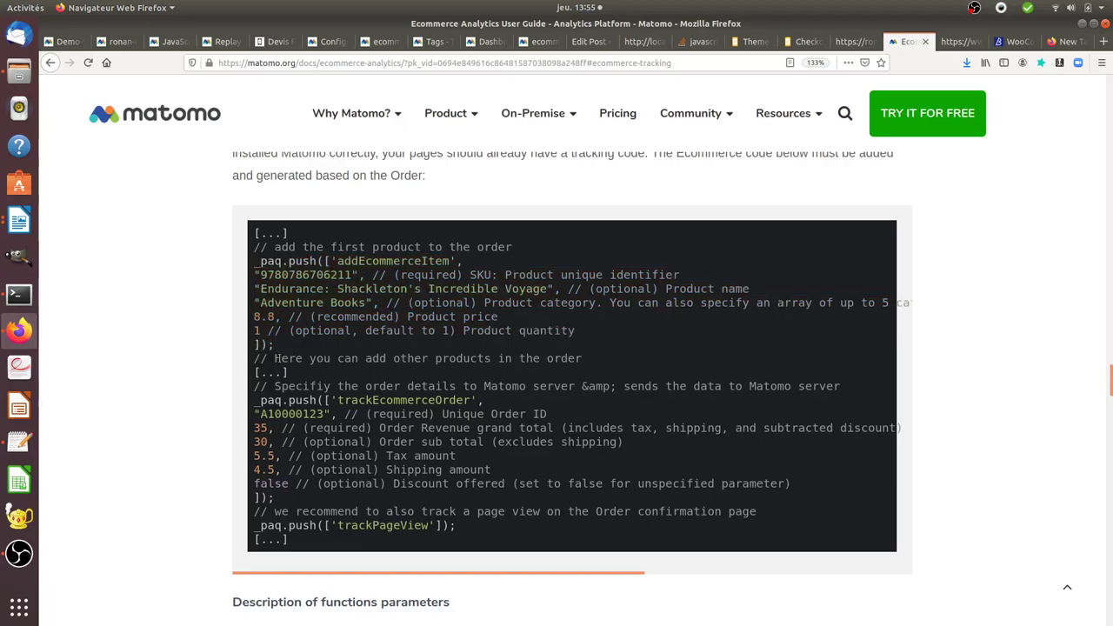
pyautogui.moveTo(276, 358); pyautogui.dragTo(585, 358)
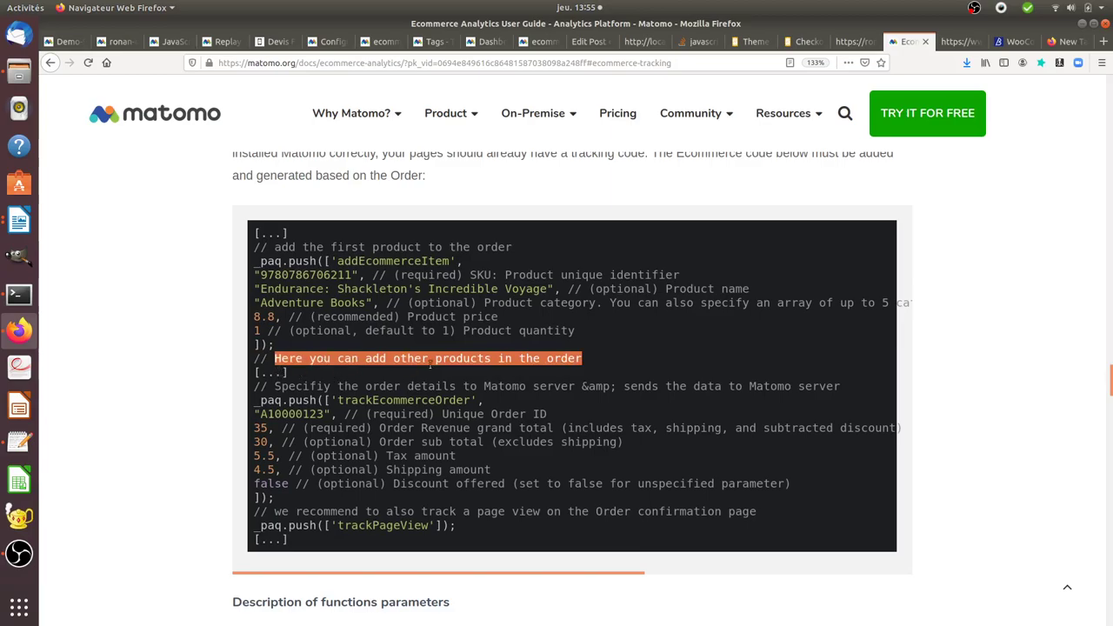
pyautogui.moveTo(302, 375); pyautogui.dragTo(254, 372)
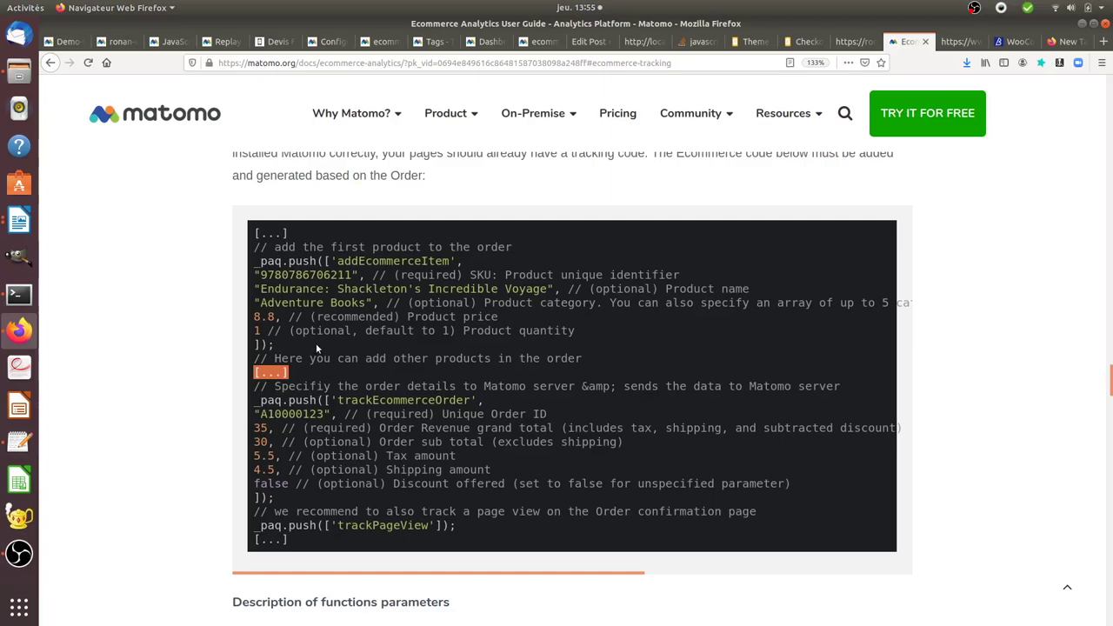
pyautogui.moveTo(321, 377); pyautogui.dragTo(329, 370)
pyautogui.click(257, 359)
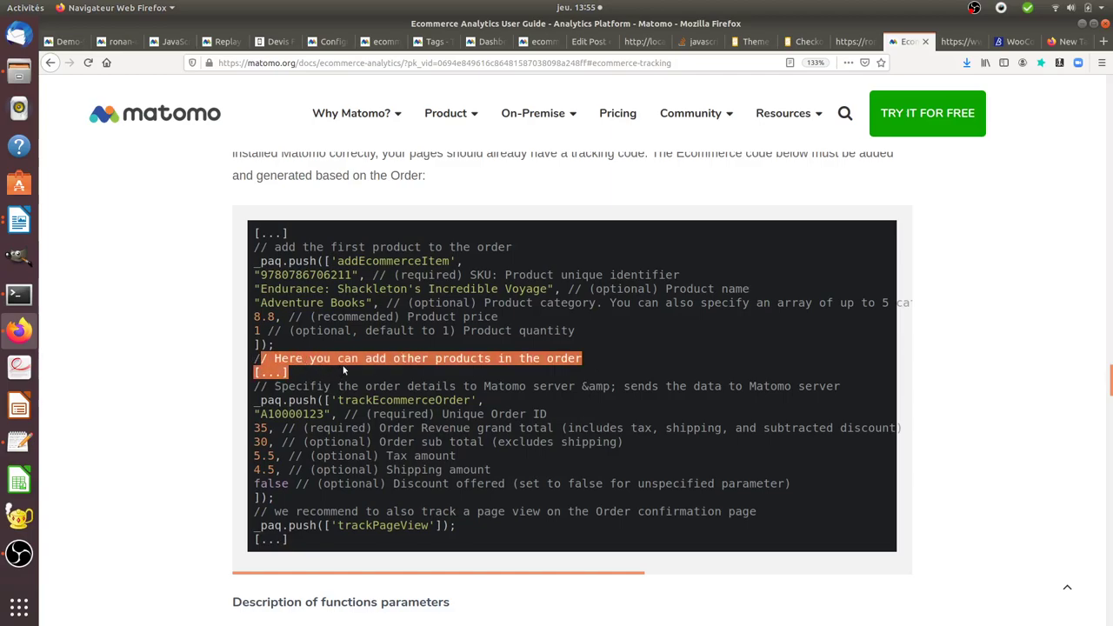
pyautogui.click(288, 373)
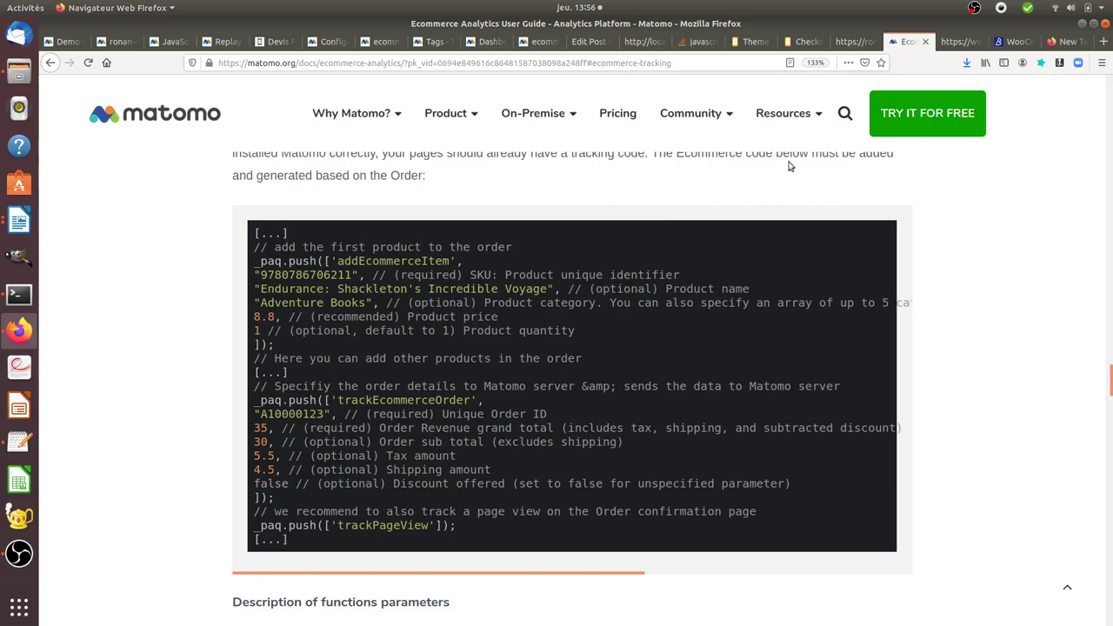
# Step: On Business Bloomer, highlight the General Info $product getter lines in the code block
pyautogui.click(1015, 41)
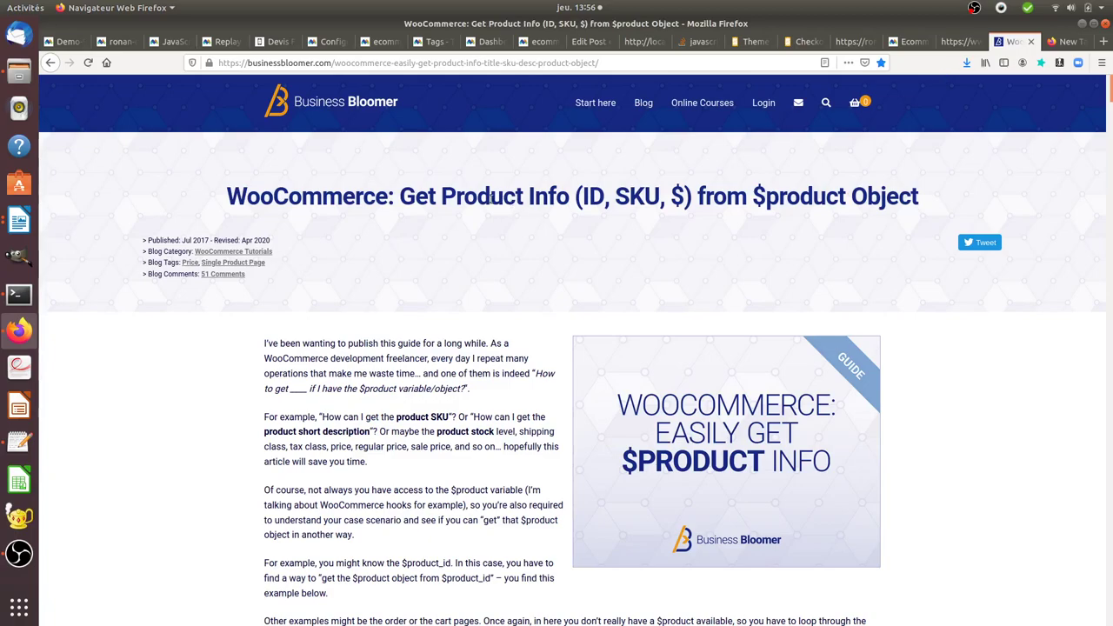
pyautogui.scroll(-3, 435, 239)
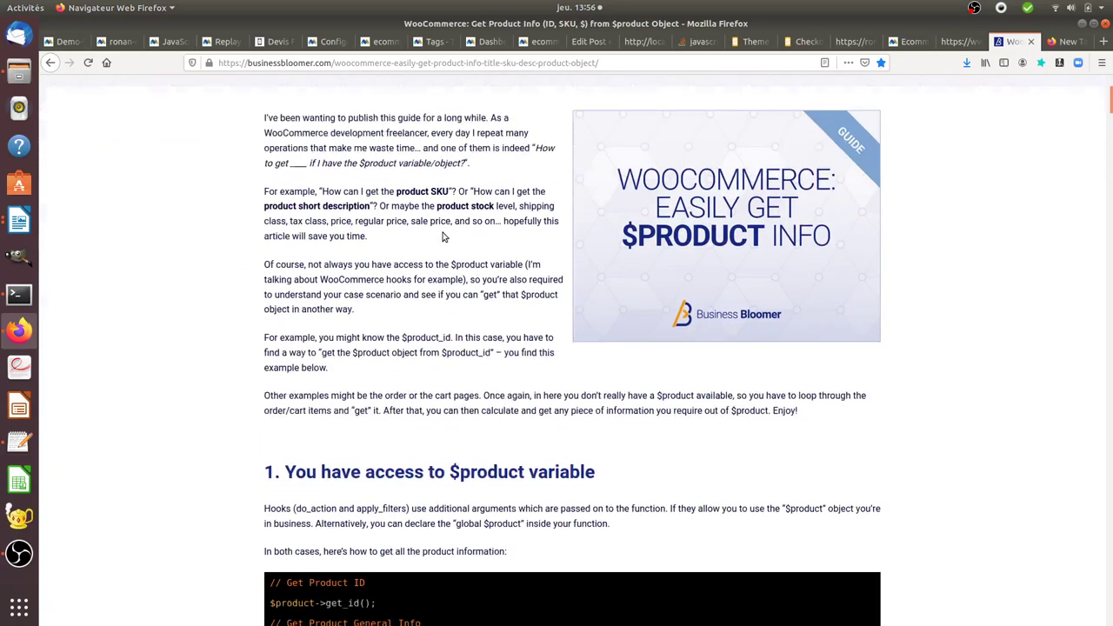
pyautogui.scroll(-6, 443, 234)
pyautogui.scroll(1, 457, 235)
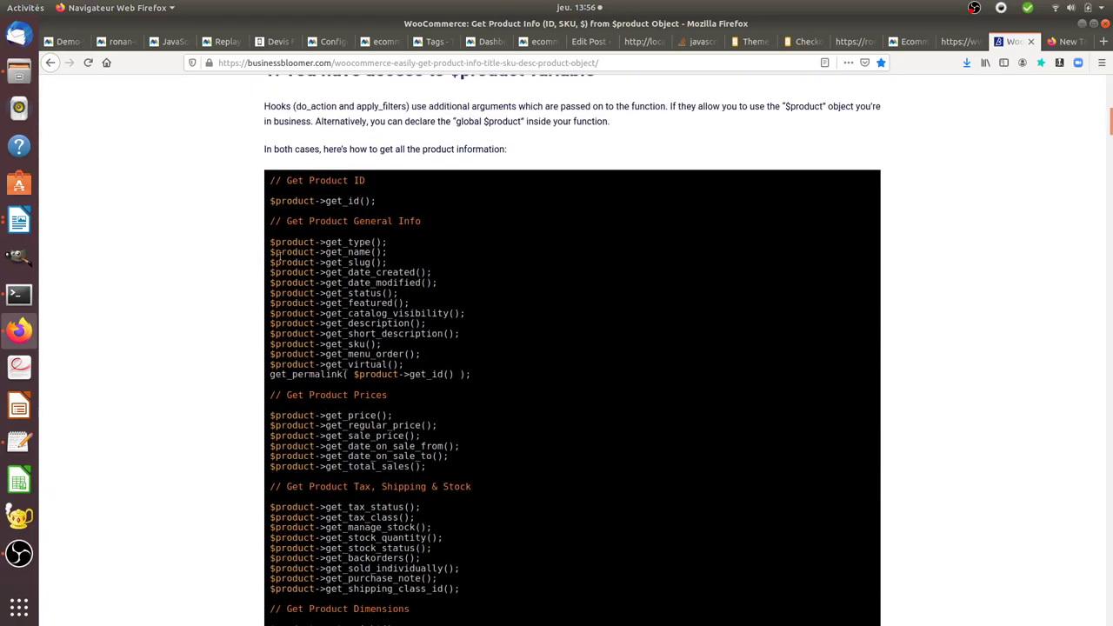
pyautogui.moveTo(269, 244); pyautogui.dragTo(470, 376)
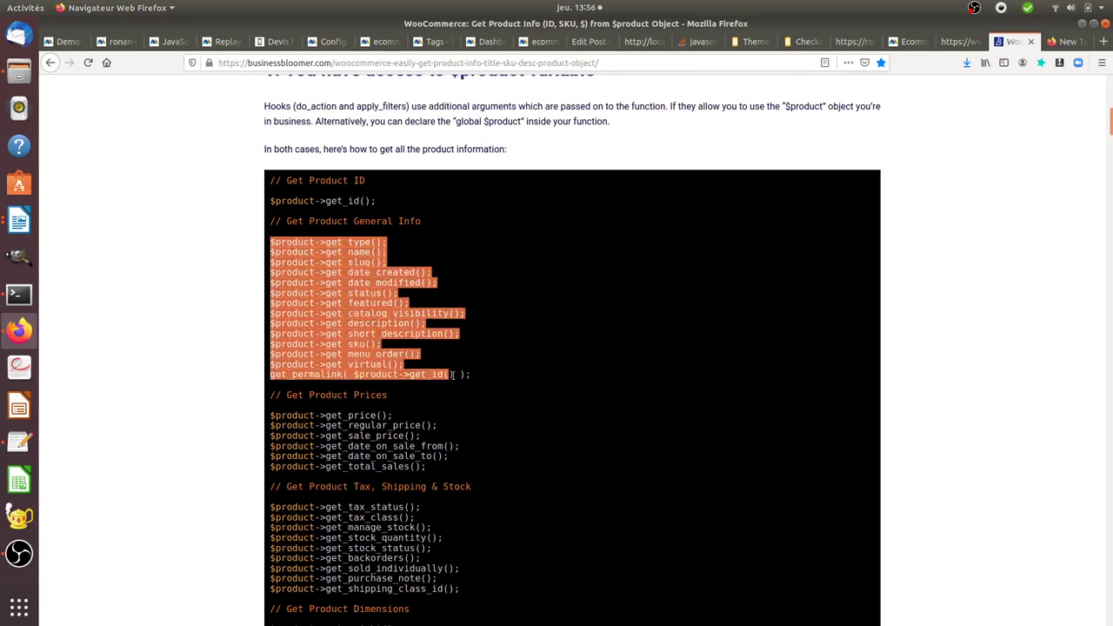
pyautogui.click(249, 247)
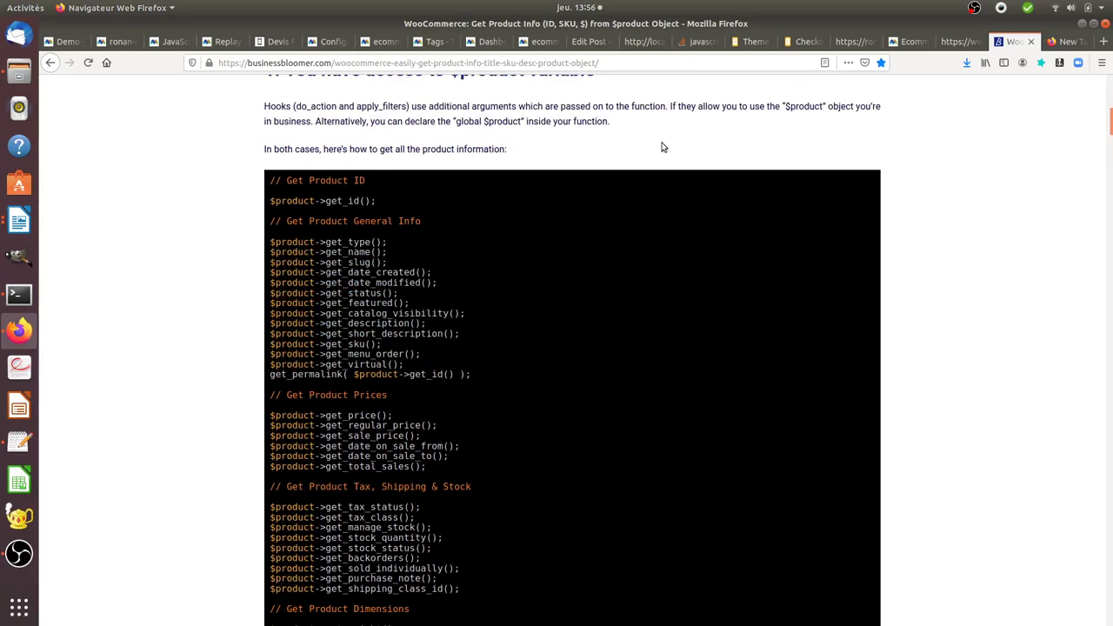
pyautogui.scroll(3, 670, 165)
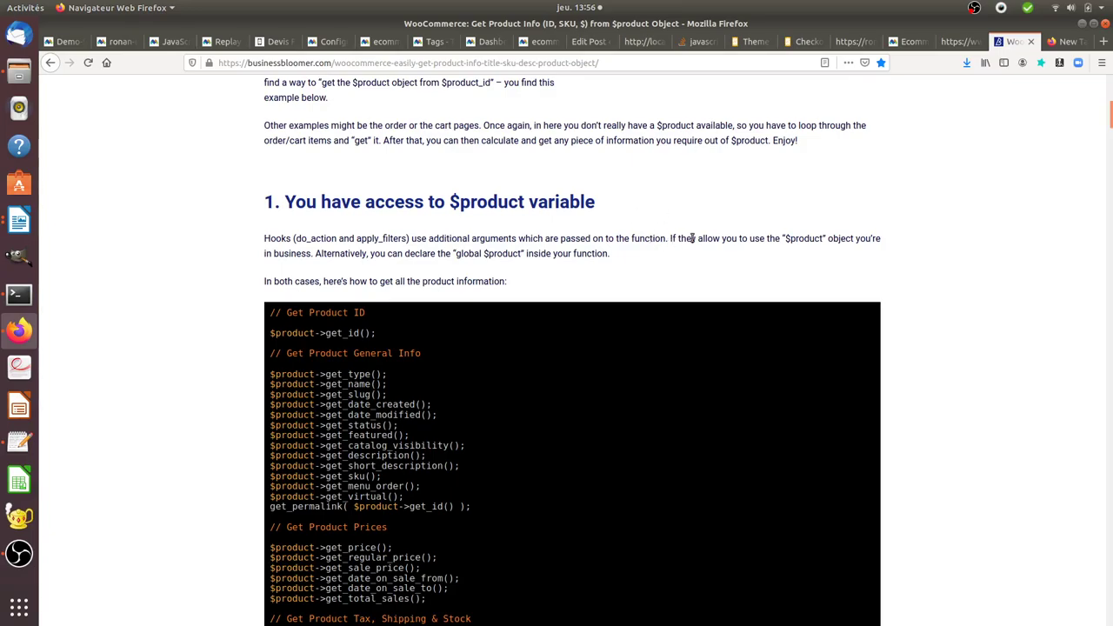
pyautogui.scroll(1, 691, 241)
pyautogui.scroll(-1, 693, 235)
# Step: On the Stack Overflow answer, scroll to the ga('ecommerce:addItem') loop and mark 'sku'
pyautogui.click(702, 41)
pyautogui.scroll(2, 634, 209)
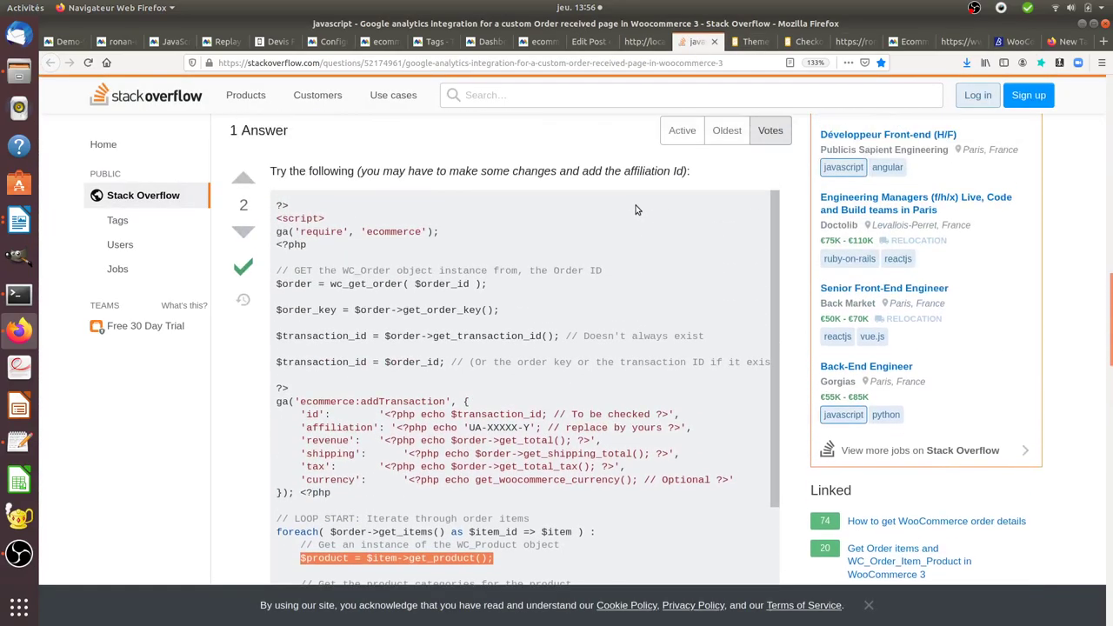
pyautogui.scroll(4, 635, 209)
pyautogui.scroll(-3, 635, 209)
pyautogui.scroll(-2, 635, 209)
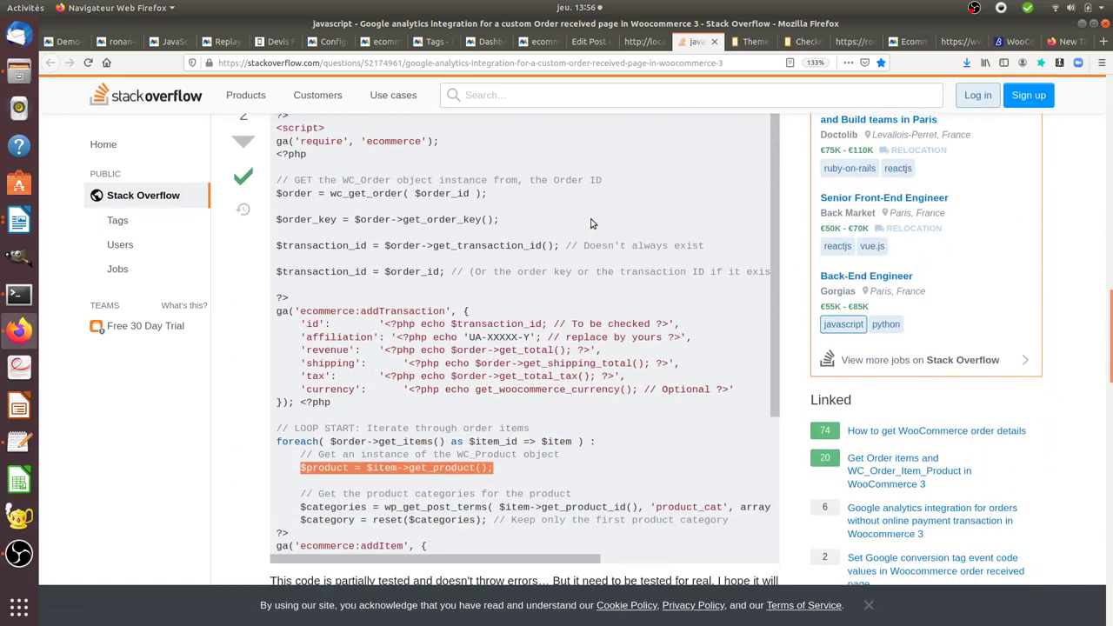
pyautogui.scroll(3, 574, 217)
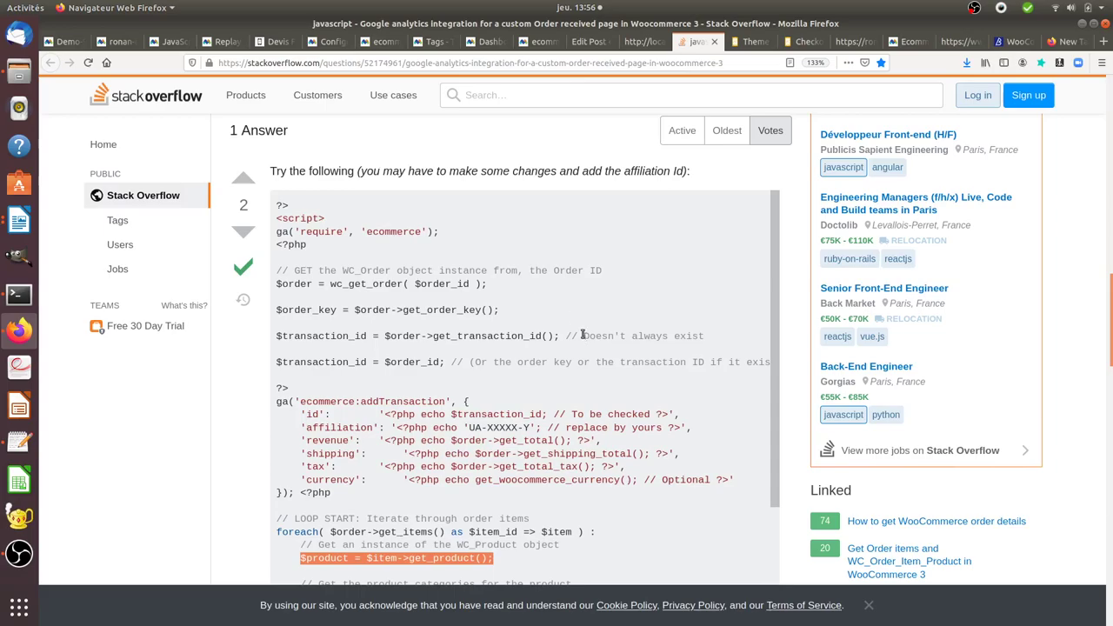
pyautogui.scroll(-3, 565, 300)
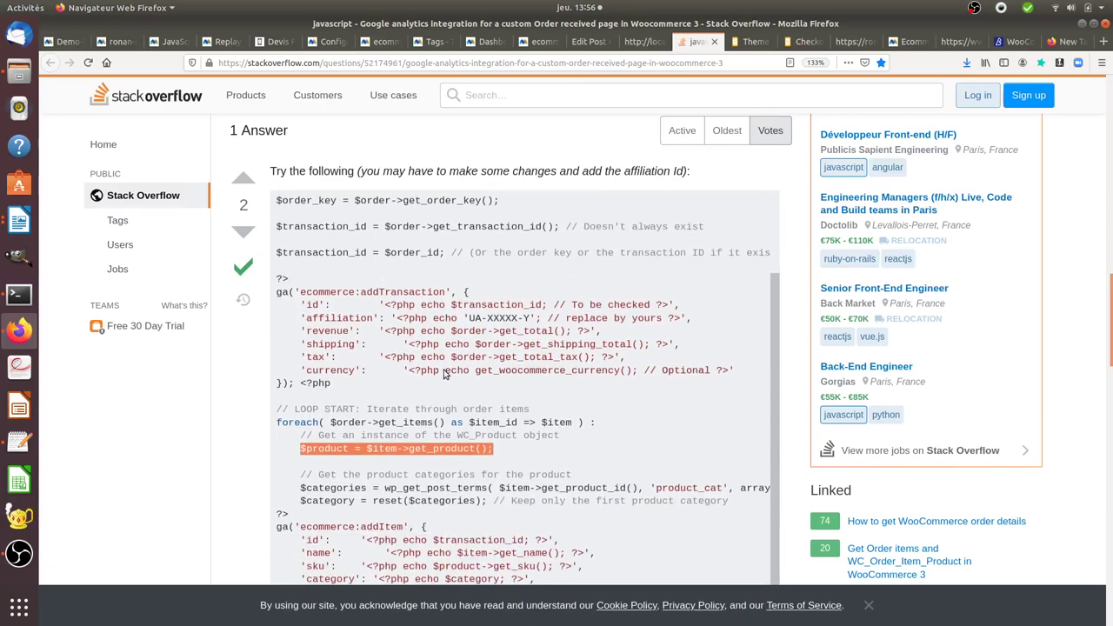
pyautogui.scroll(-2, 421, 461)
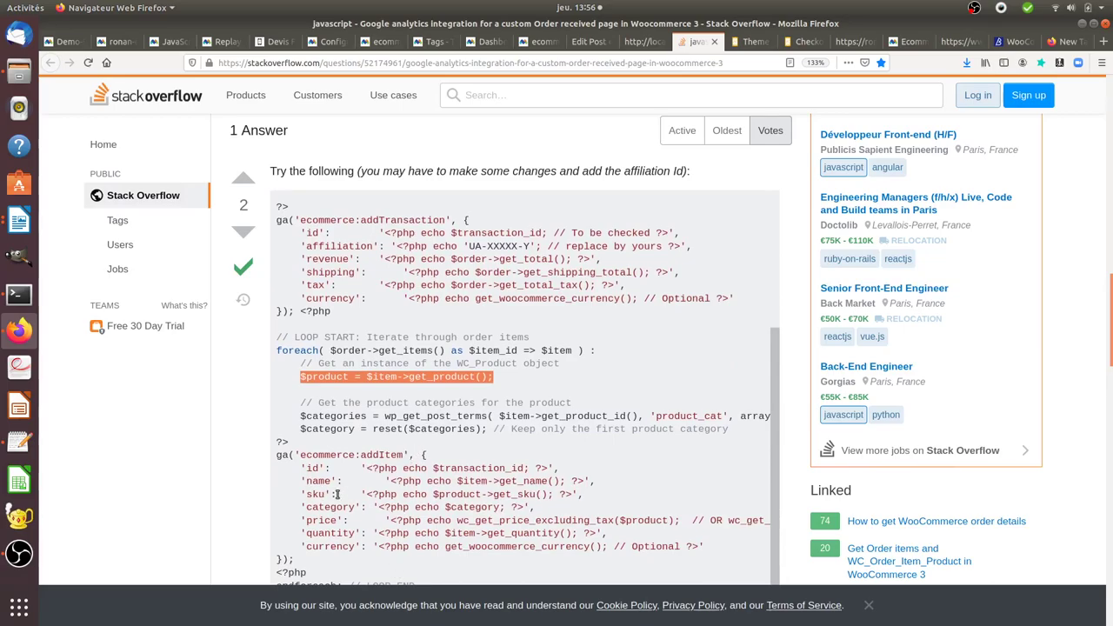
pyautogui.moveTo(336, 494); pyautogui.dragTo(304, 494)
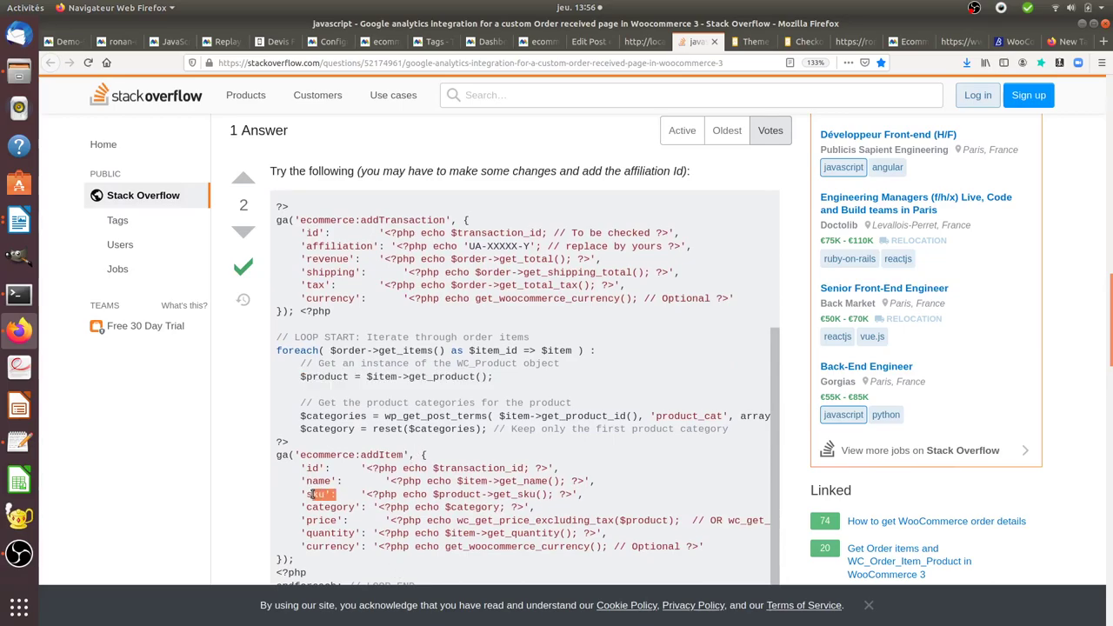
pyautogui.click(222, 490)
# Step: Return to the thankyou.php template editor and scroll through its tracking code
pyautogui.click(754, 43)
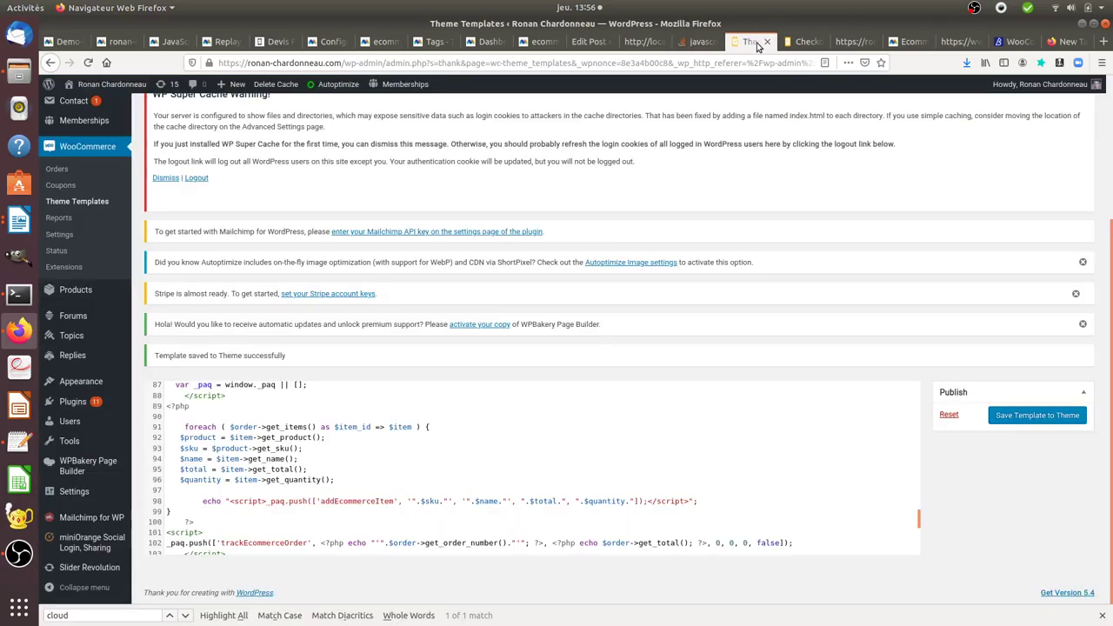
pyautogui.scroll(5, 608, 293)
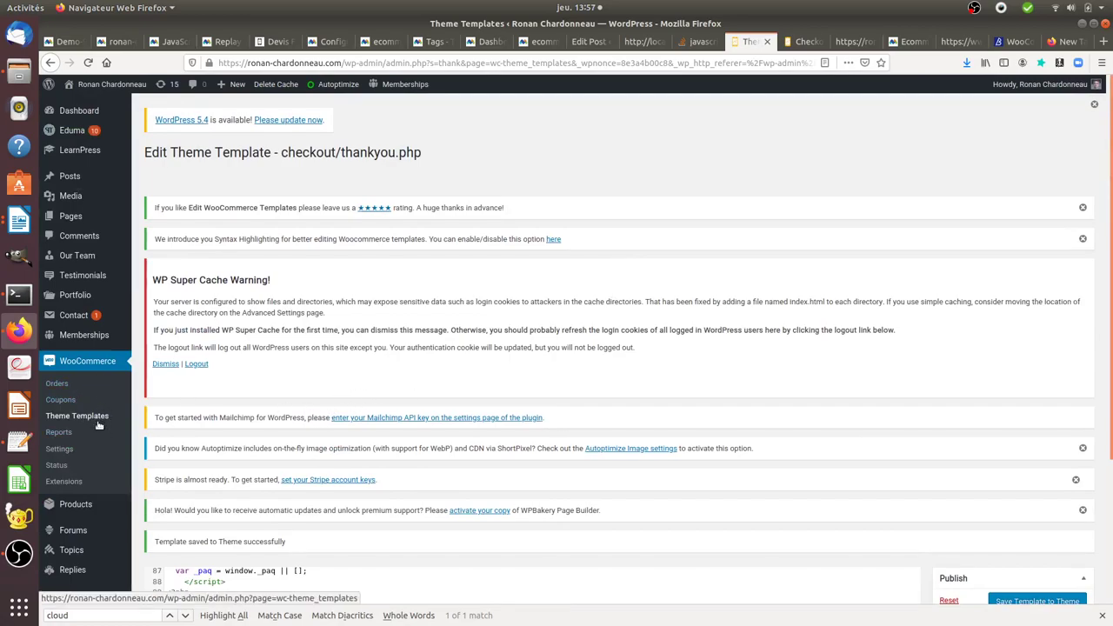
pyautogui.scroll(-3, 392, 470)
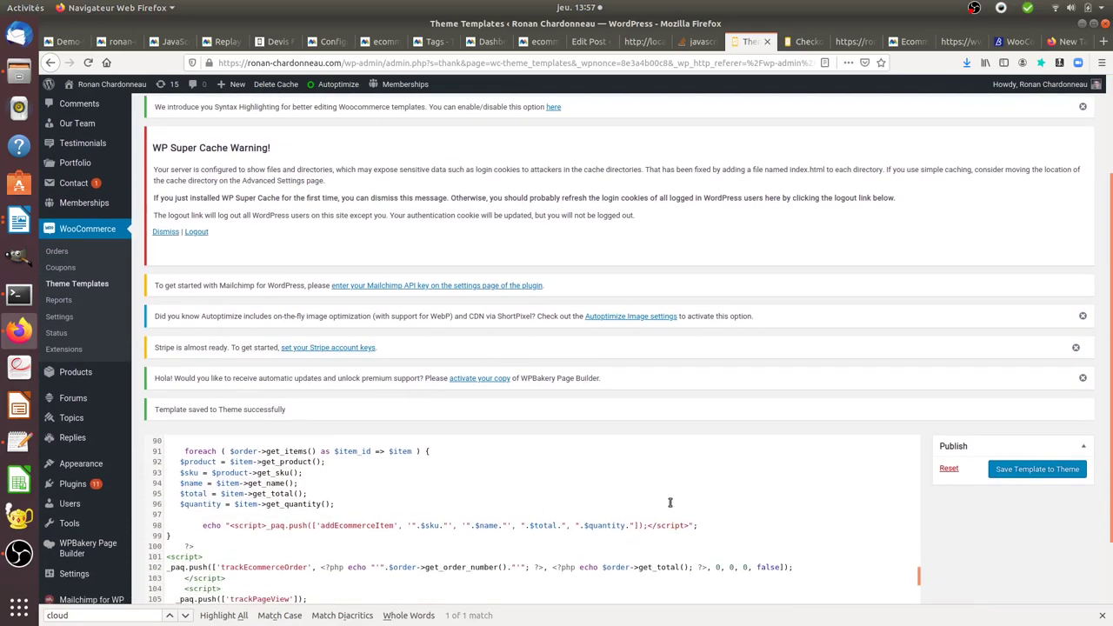
pyautogui.scroll(1, 707, 540)
pyautogui.scroll(1, 707, 540)
pyautogui.scroll(1, 706, 539)
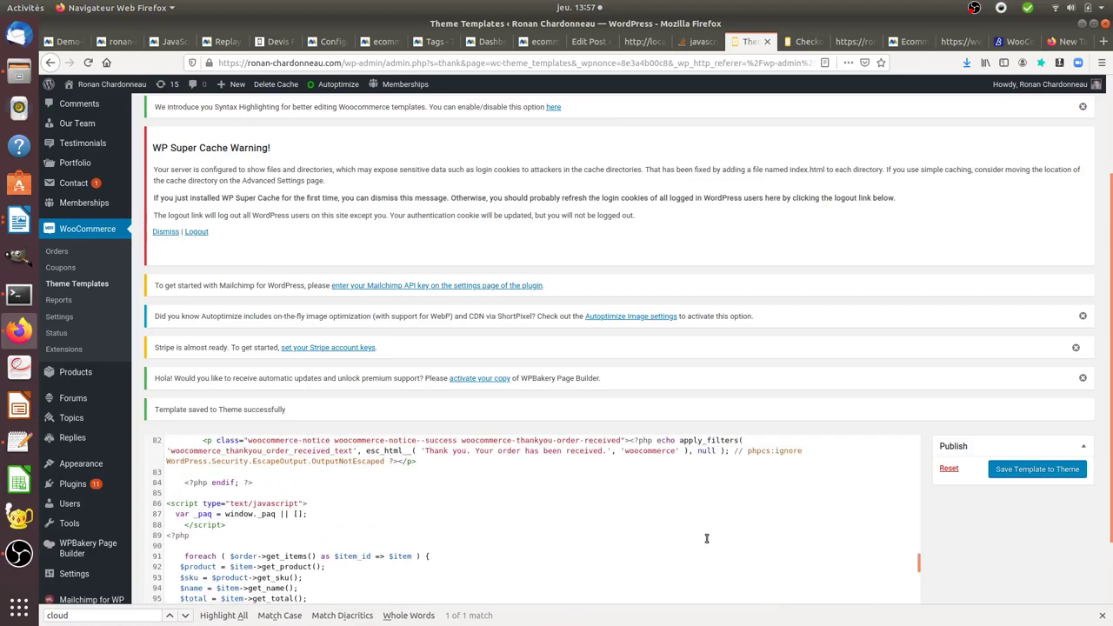
pyautogui.scroll(1, 706, 537)
pyautogui.scroll(-2, 707, 534)
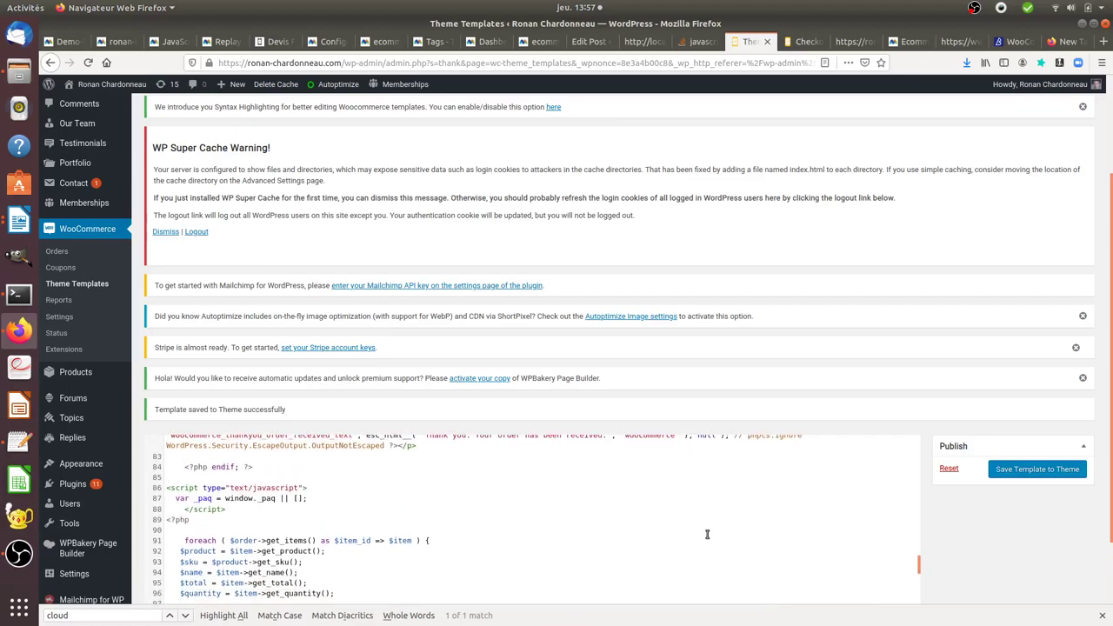
pyautogui.scroll(-1, 711, 534)
pyautogui.scroll(-1, 713, 535)
pyautogui.scroll(1, 711, 532)
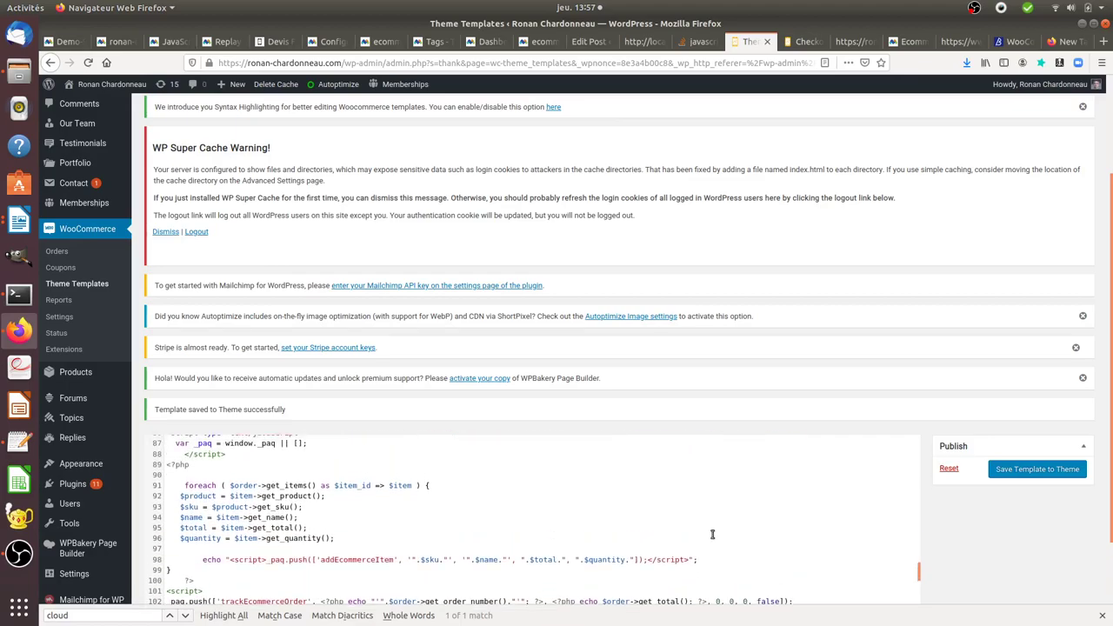
pyautogui.scroll(1, 710, 530)
pyautogui.scroll(-1, 710, 530)
pyautogui.scroll(-1, 709, 531)
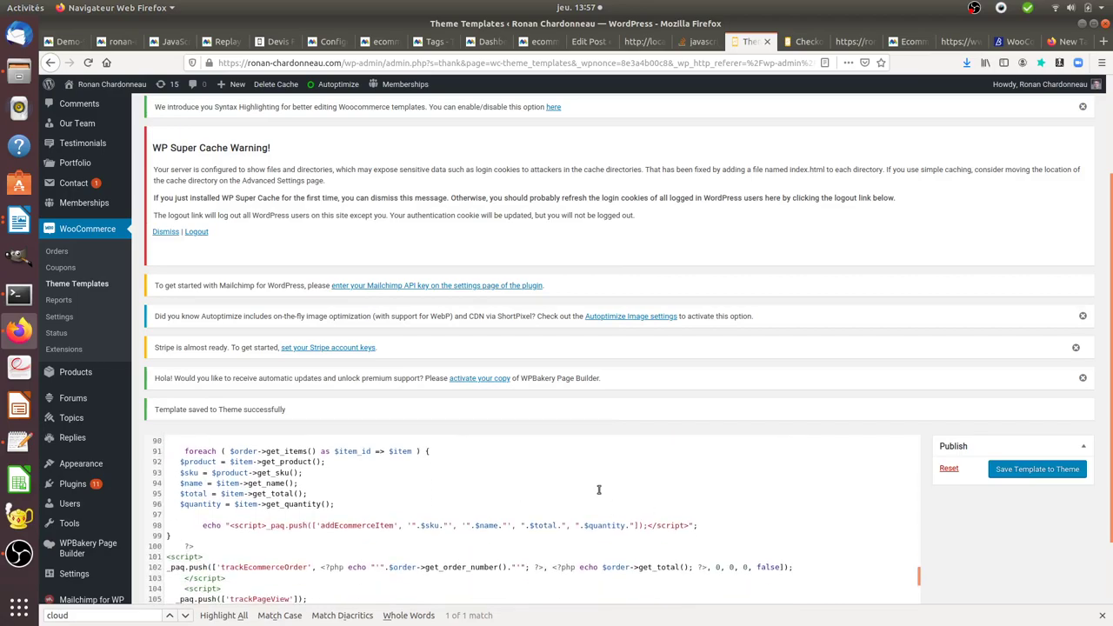
pyautogui.scroll(-1, 460, 471)
pyautogui.scroll(-4, 460, 471)
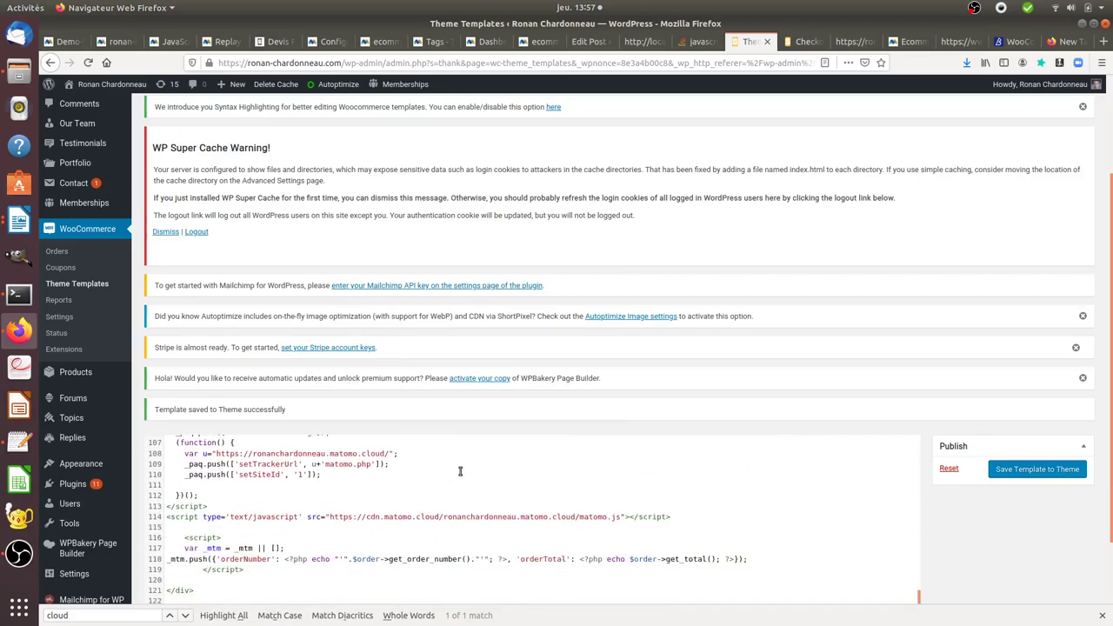
pyautogui.scroll(-2, 460, 472)
pyautogui.scroll(3, 460, 472)
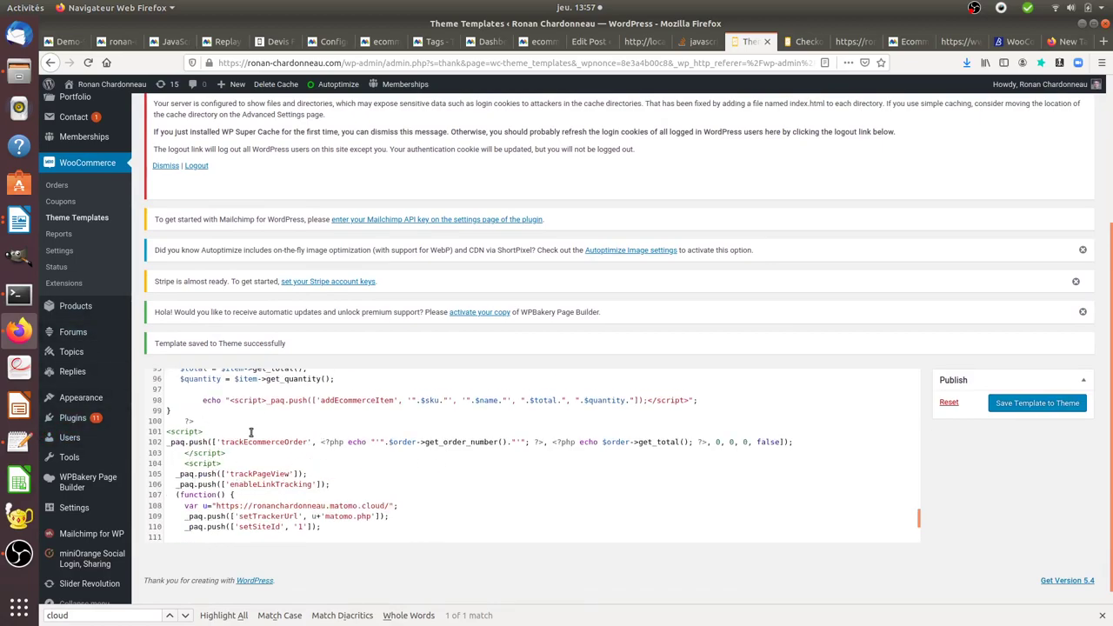
pyautogui.scroll(1, 250, 433)
pyautogui.scroll(1, 226, 444)
pyautogui.scroll(1, 200, 453)
pyautogui.scroll(1, 173, 463)
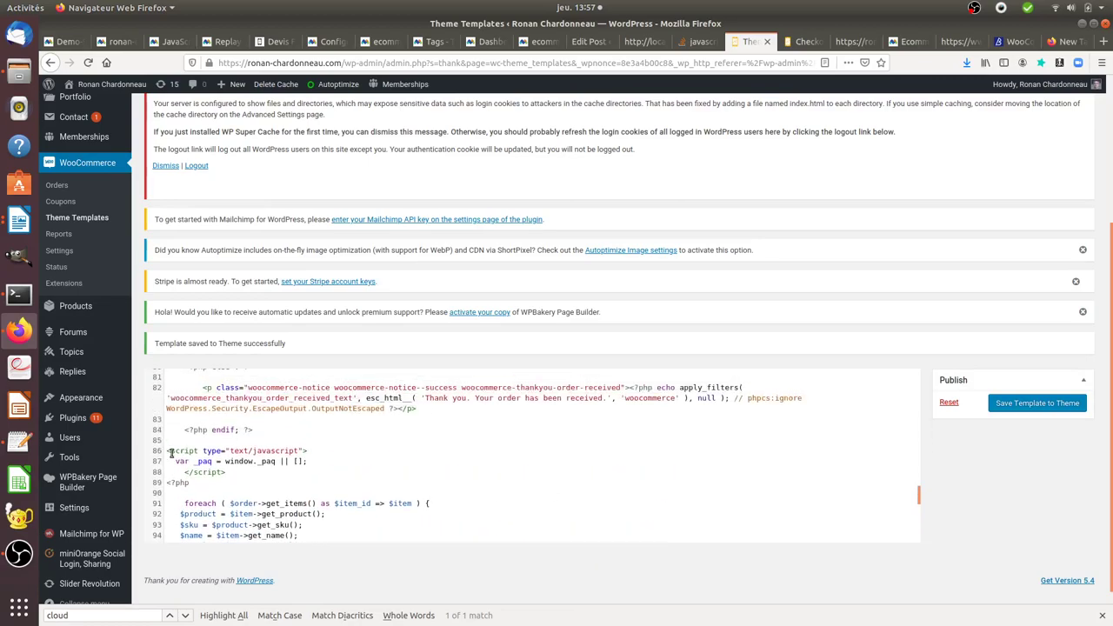
# Step: Select some script lines in the template and scroll around the surrounding code
pyautogui.moveTo(172, 451); pyautogui.dragTo(226, 472)
pyautogui.click(237, 481)
pyautogui.scroll(-5, 240, 481)
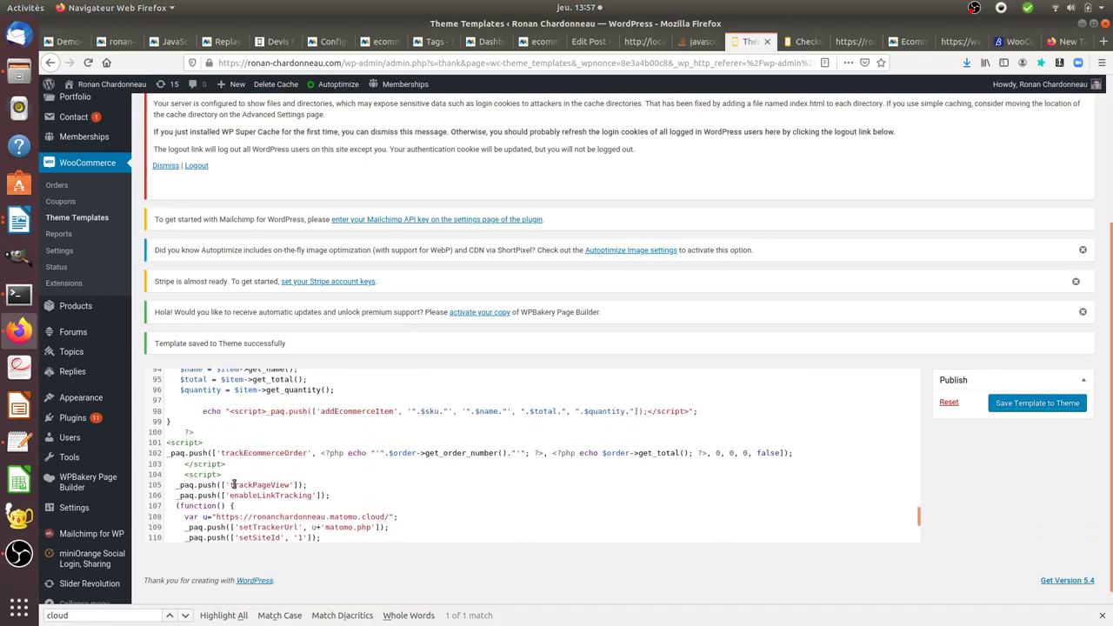
pyautogui.scroll(-3, 240, 481)
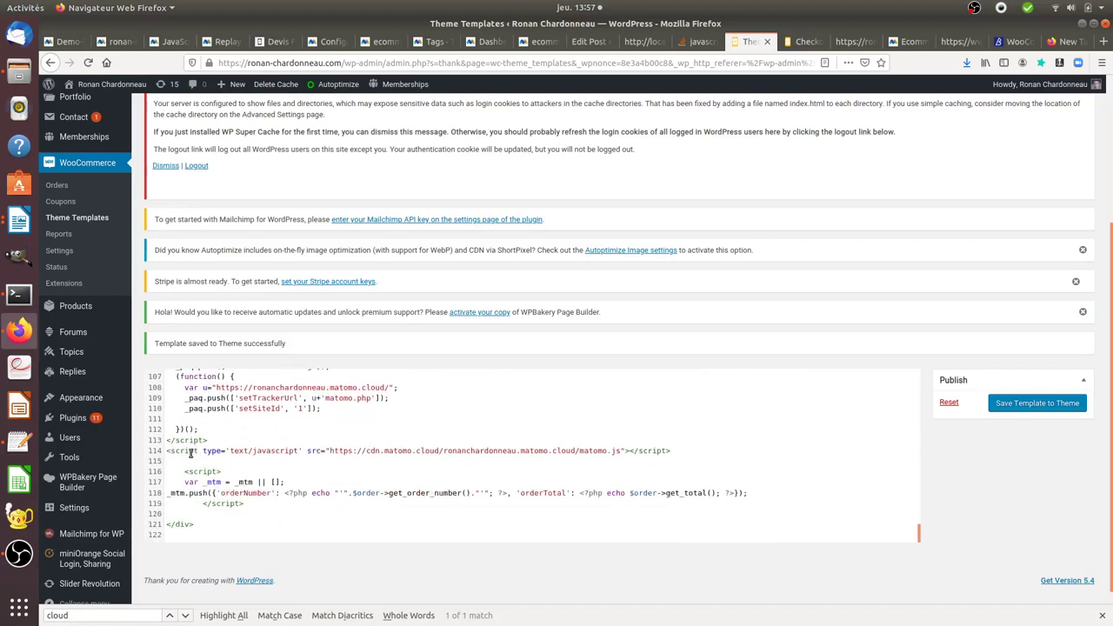
pyautogui.scroll(1, 218, 458)
pyautogui.scroll(3, 213, 459)
pyautogui.scroll(2, 253, 476)
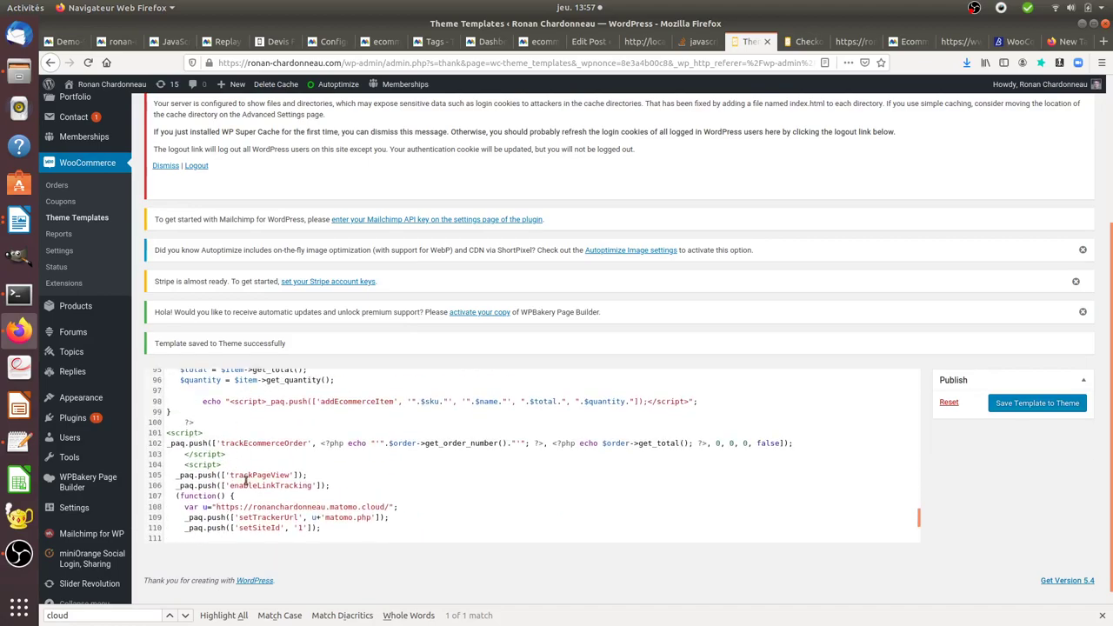
pyautogui.scroll(1, 278, 474)
pyautogui.scroll(2, 283, 461)
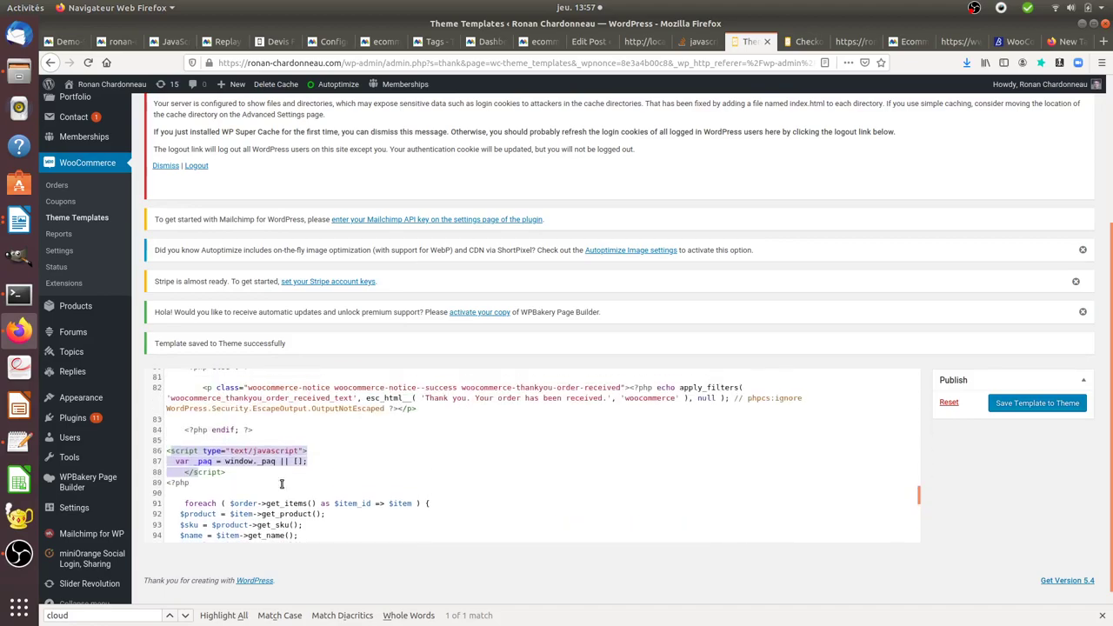
pyautogui.scroll(-1, 304, 427)
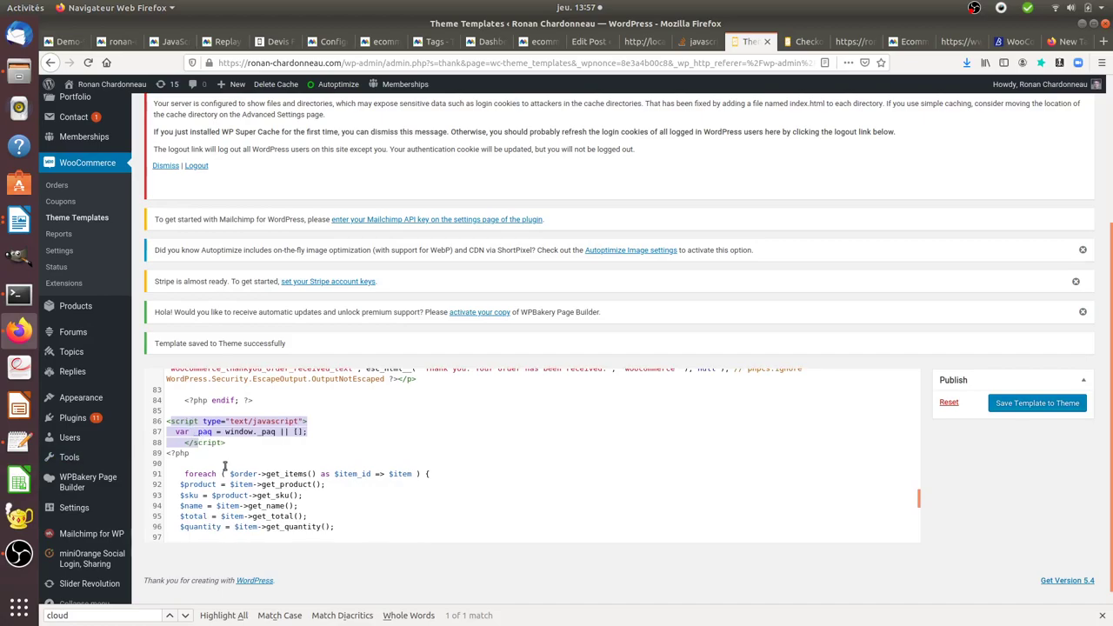
pyautogui.scroll(-1, 224, 467)
# Step: Select the foreach order-item loop on lines 91–96, then switch to Business Bloomer
pyautogui.click(183, 423)
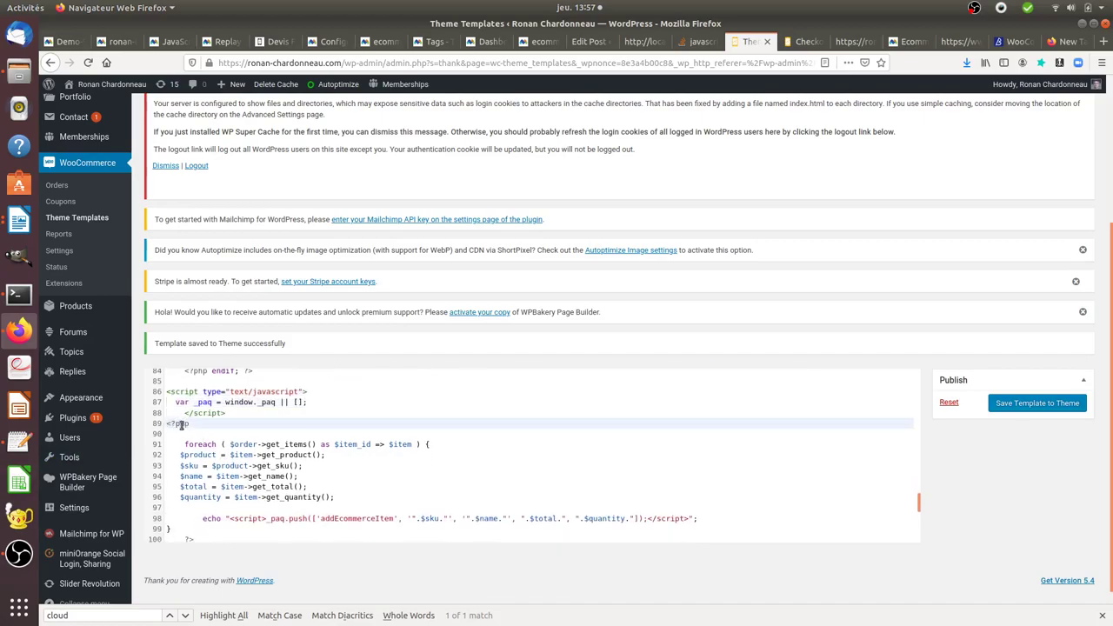
pyautogui.scroll(-1, 188, 454)
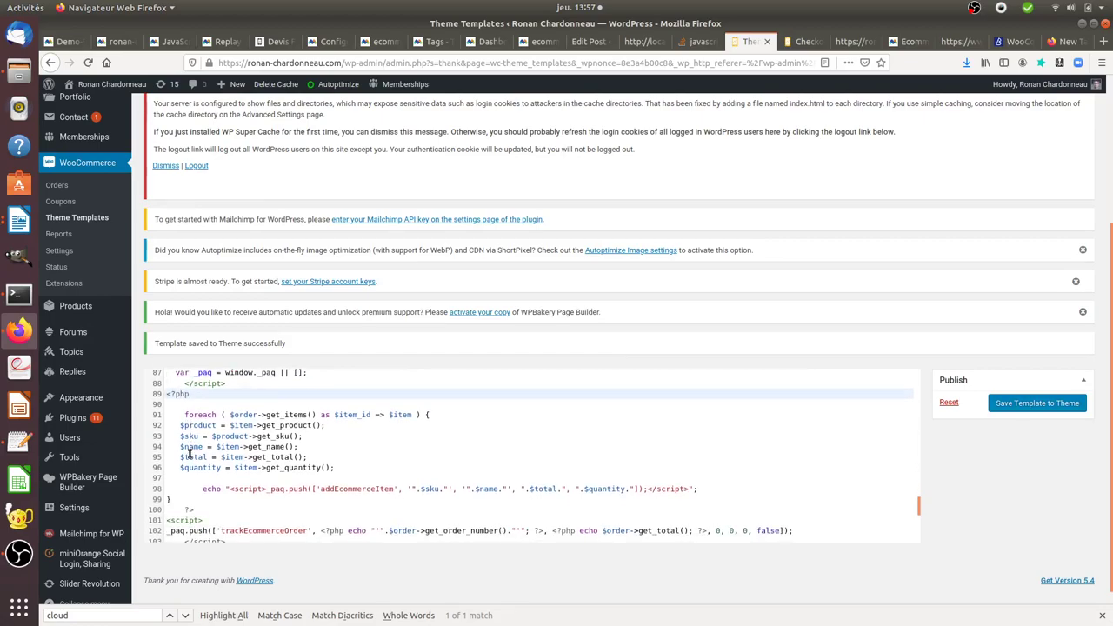
pyautogui.moveTo(182, 415); pyautogui.dragTo(429, 415)
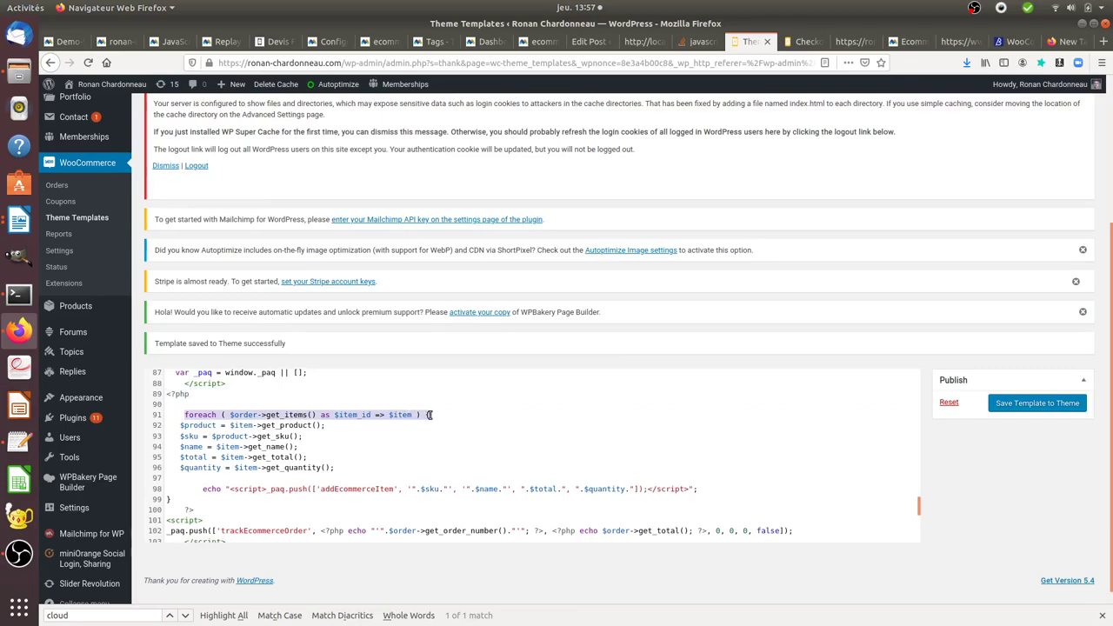
pyautogui.click(190, 425)
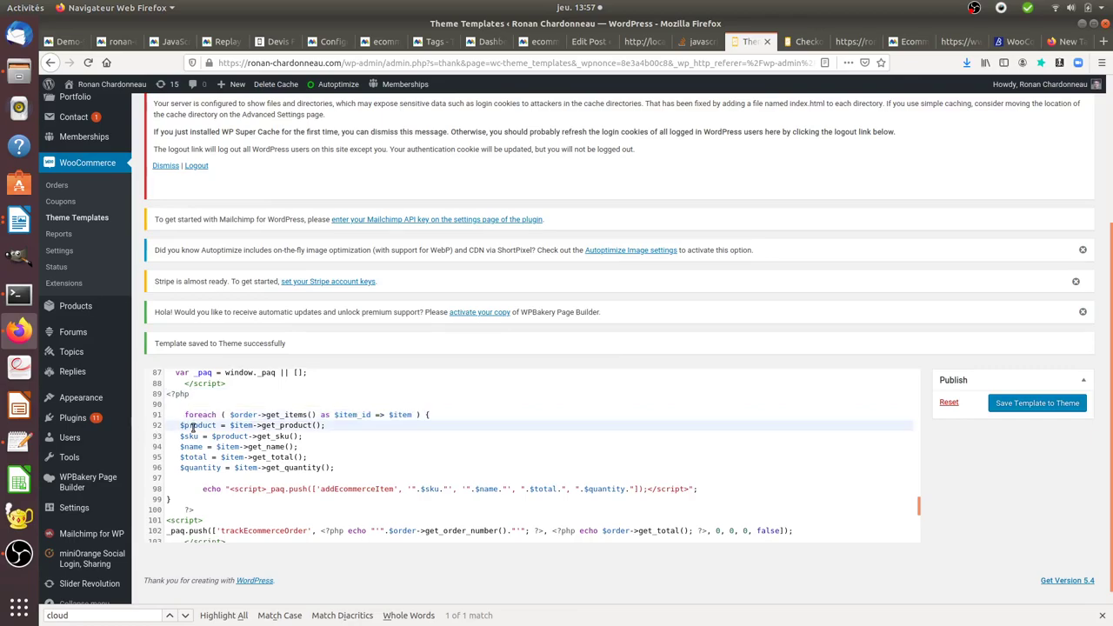
pyautogui.click(181, 415)
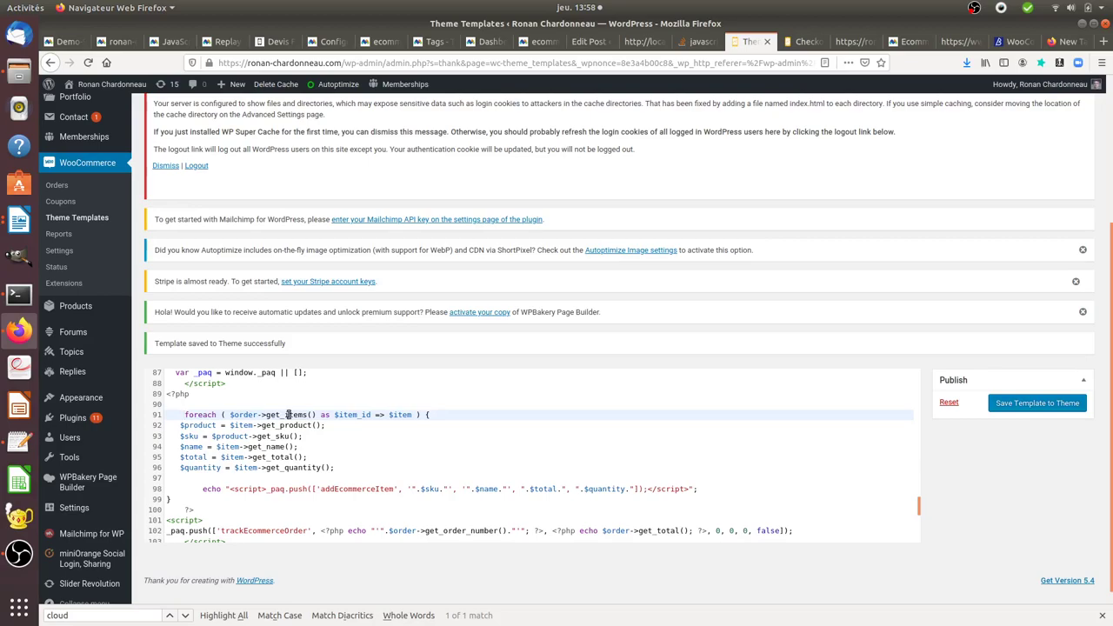
pyautogui.click(228, 415)
pyautogui.keyDown('shift'); pyautogui.click(340, 470); pyautogui.keyUp('shift')
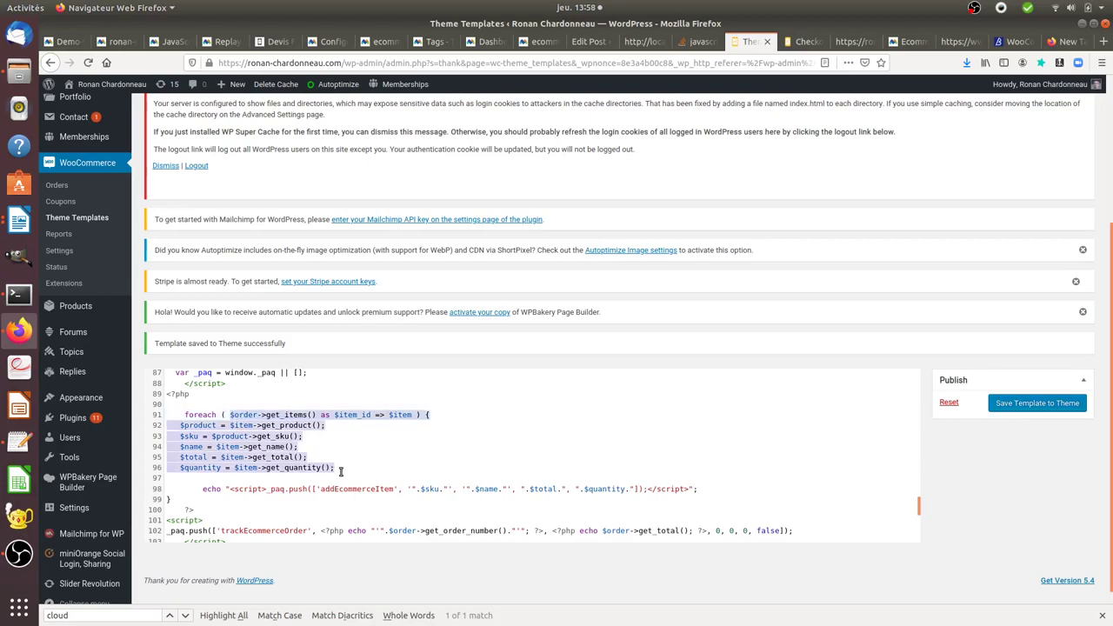
pyautogui.click(997, 40)
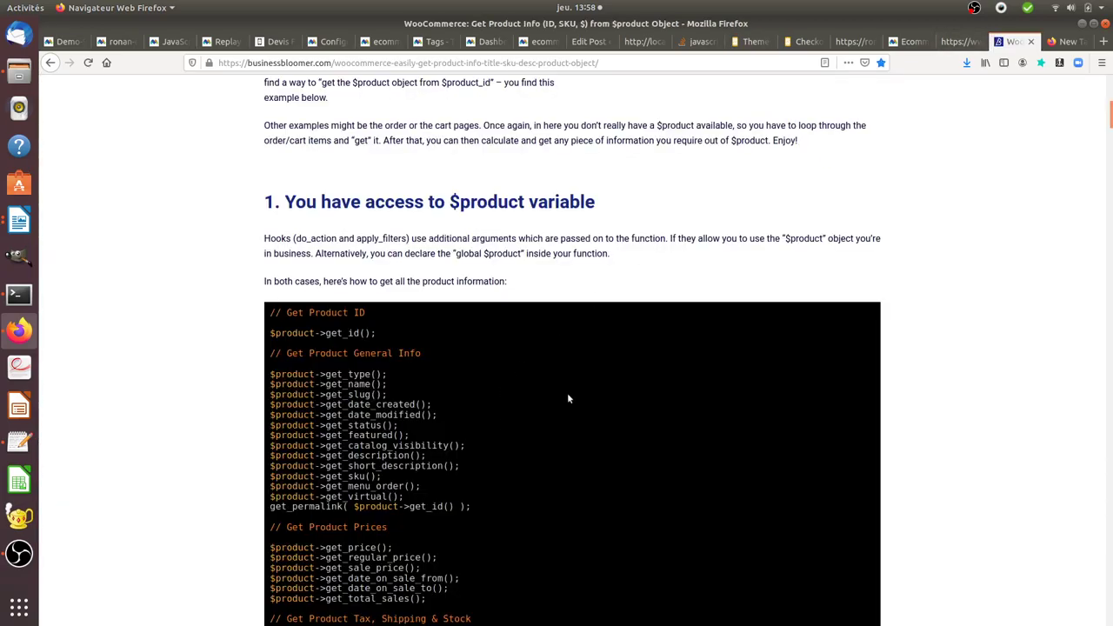
# Step: Switch back to the thankyou.php template editor showing the order-item loop
pyautogui.click(755, 42)
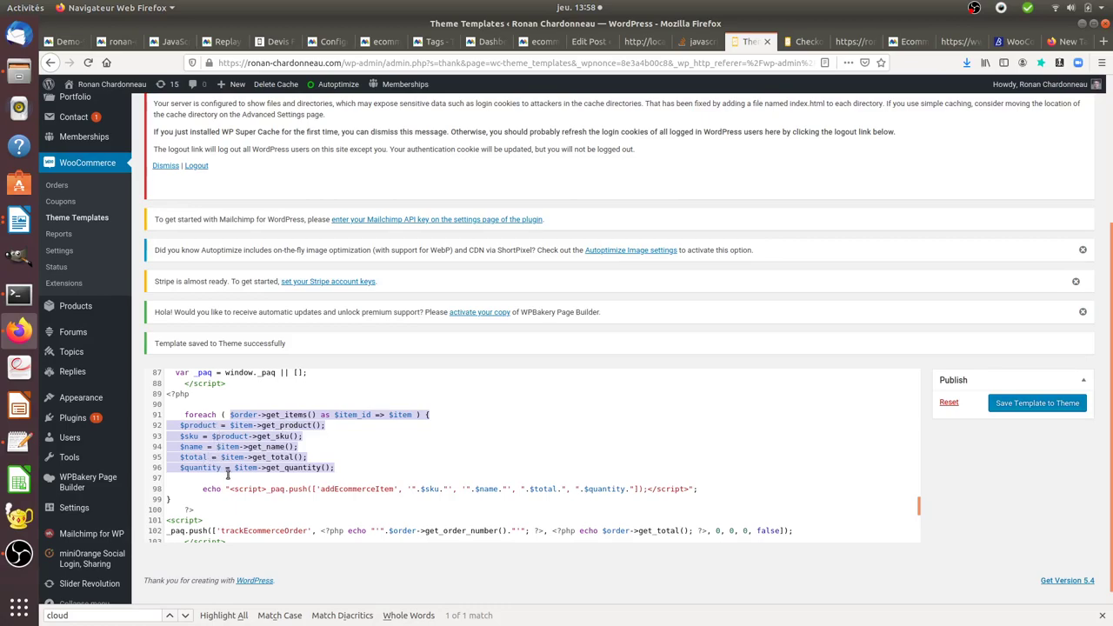
# Step: Select $product->get_sku() on line 93 and $order in line 102's trackEcommerceOrder
pyautogui.click(257, 468)
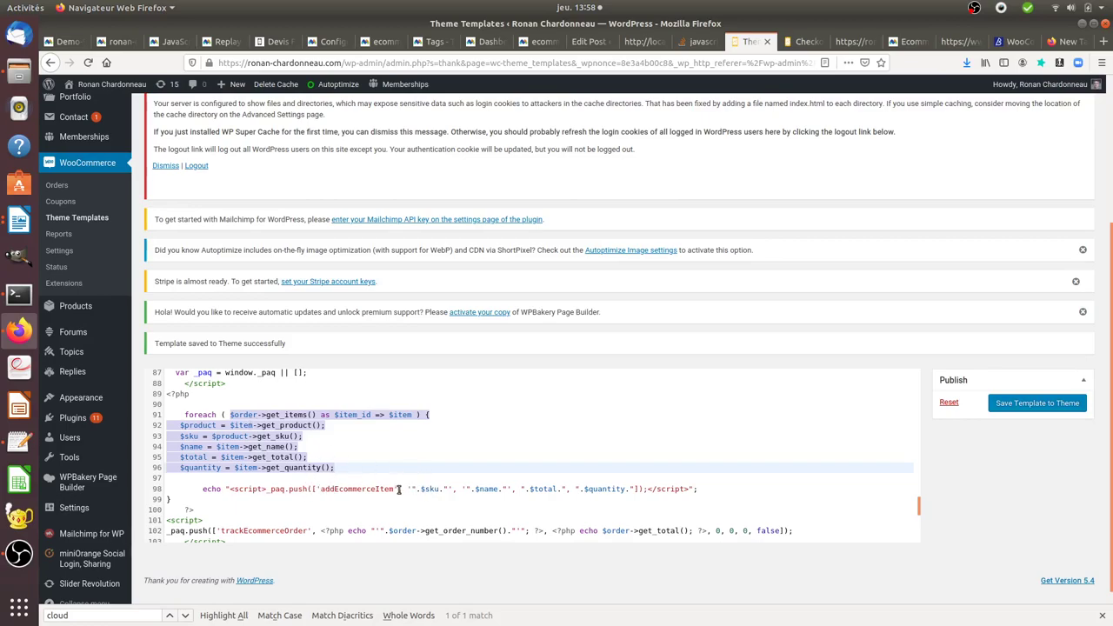
pyautogui.click(279, 444)
pyautogui.moveTo(302, 437); pyautogui.dragTo(177, 436)
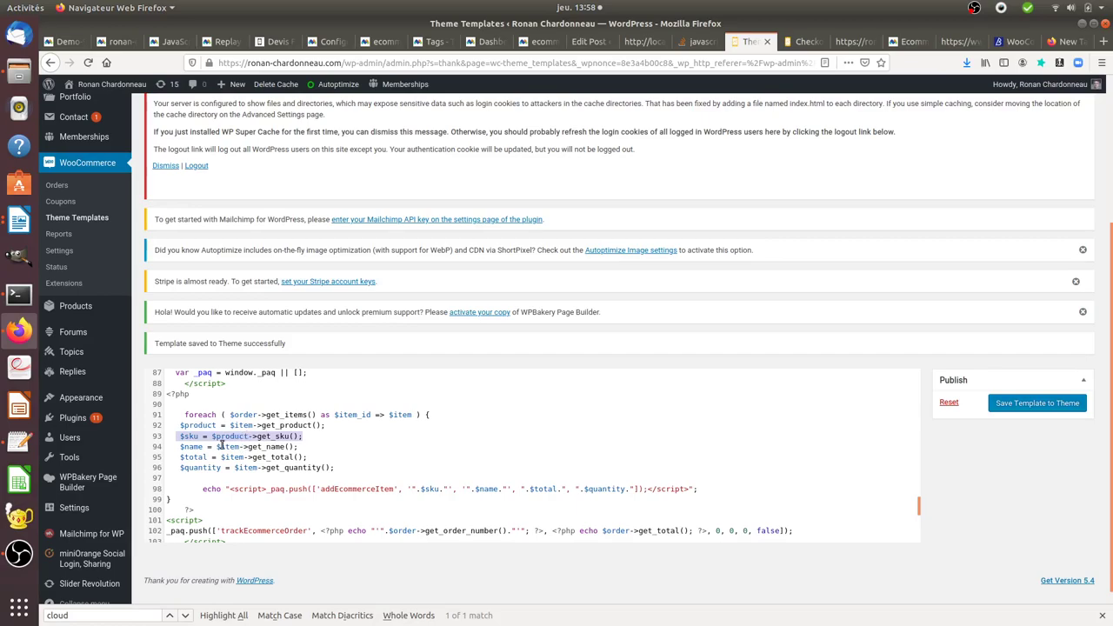
pyautogui.scroll(-2, 280, 448)
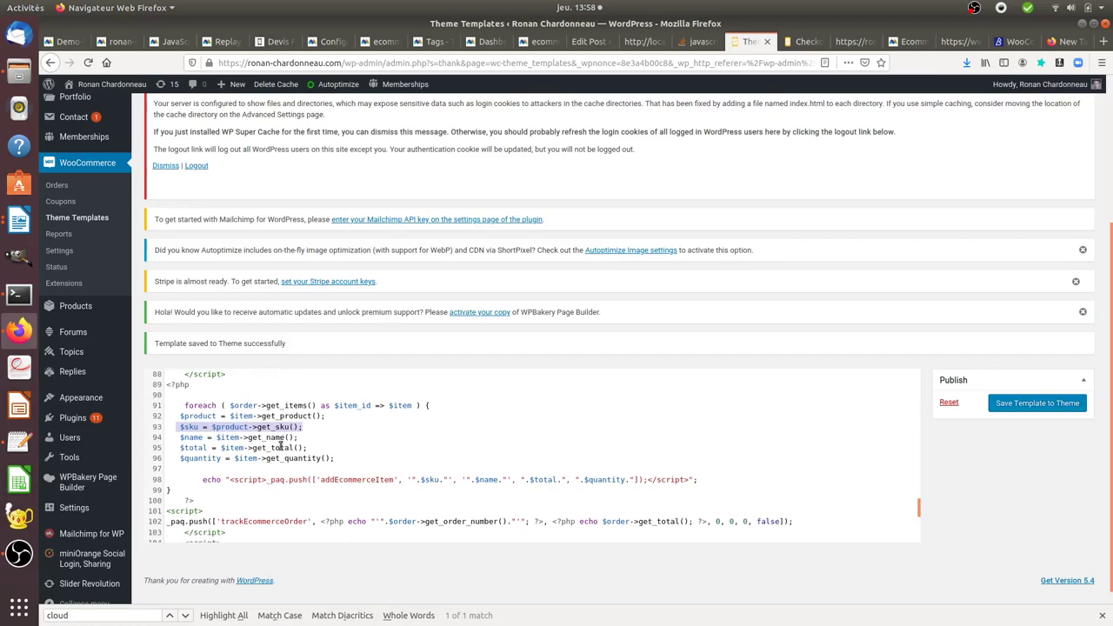
pyautogui.scroll(-1, 279, 445)
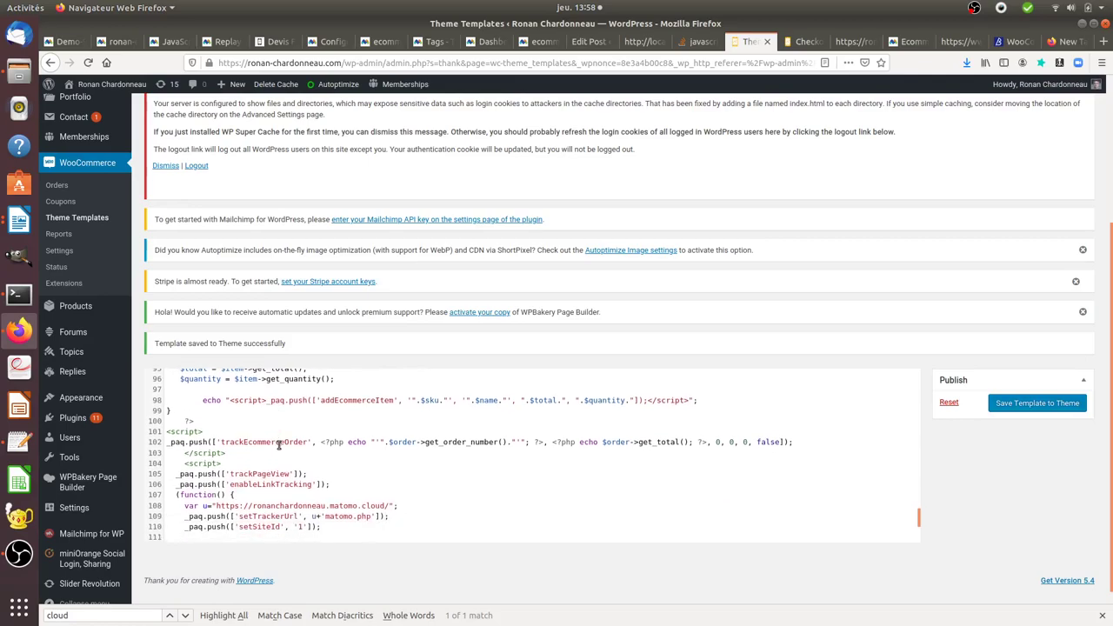
pyautogui.click(386, 441)
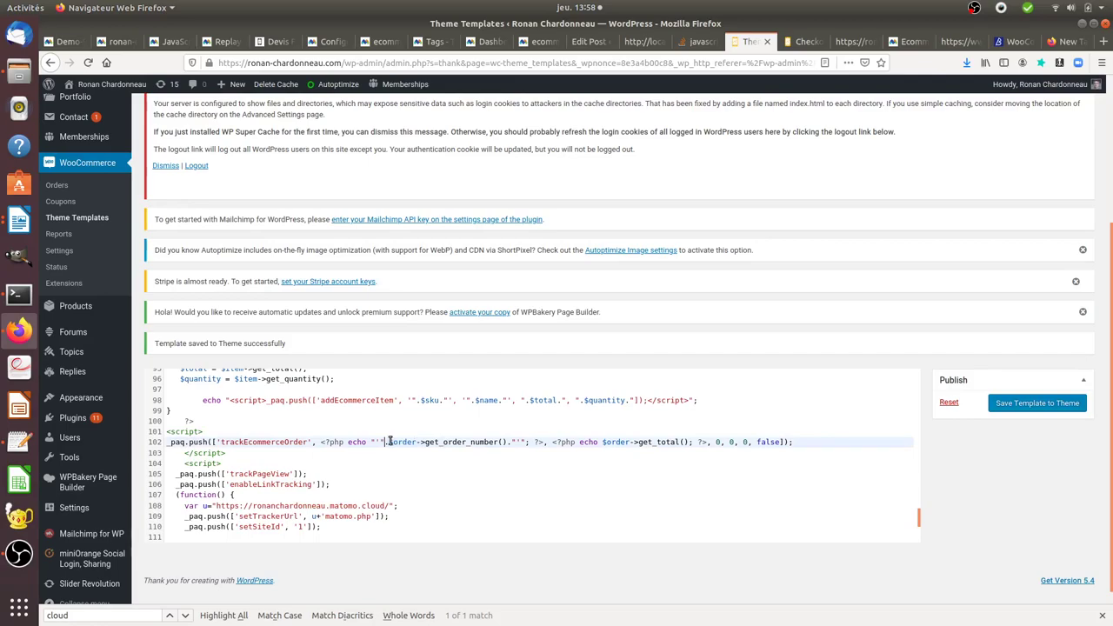
pyautogui.doubleClick(398, 441)
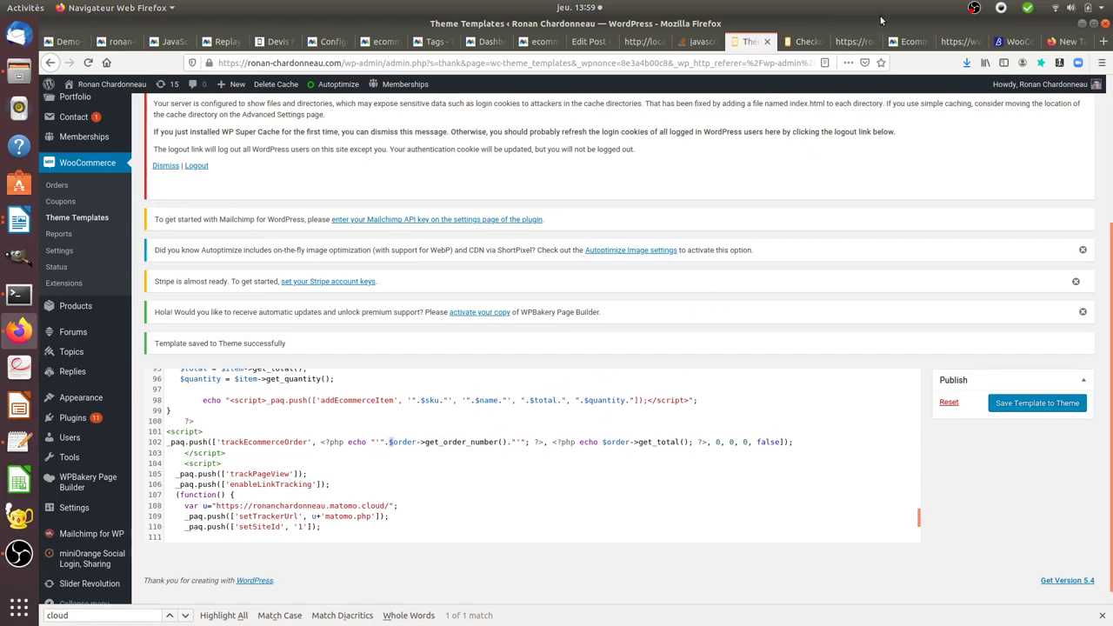
pyautogui.click(906, 42)
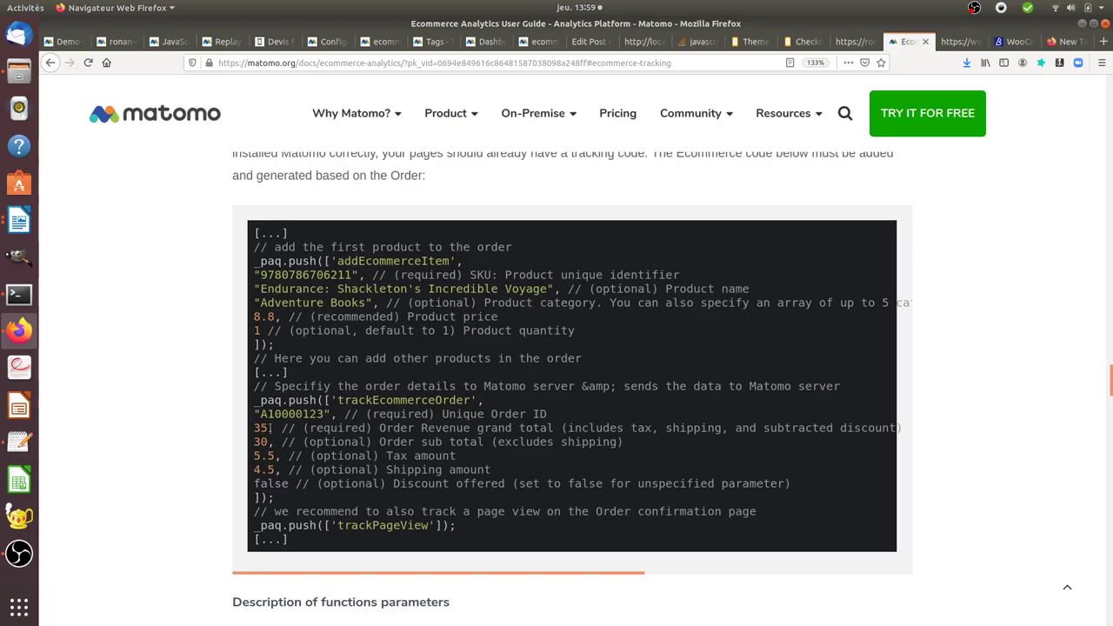
# Step: Highlight sample order ID A10000123 and revenue 35, then return to order 11442's page
pyautogui.moveTo(262, 417); pyautogui.dragTo(324, 415)
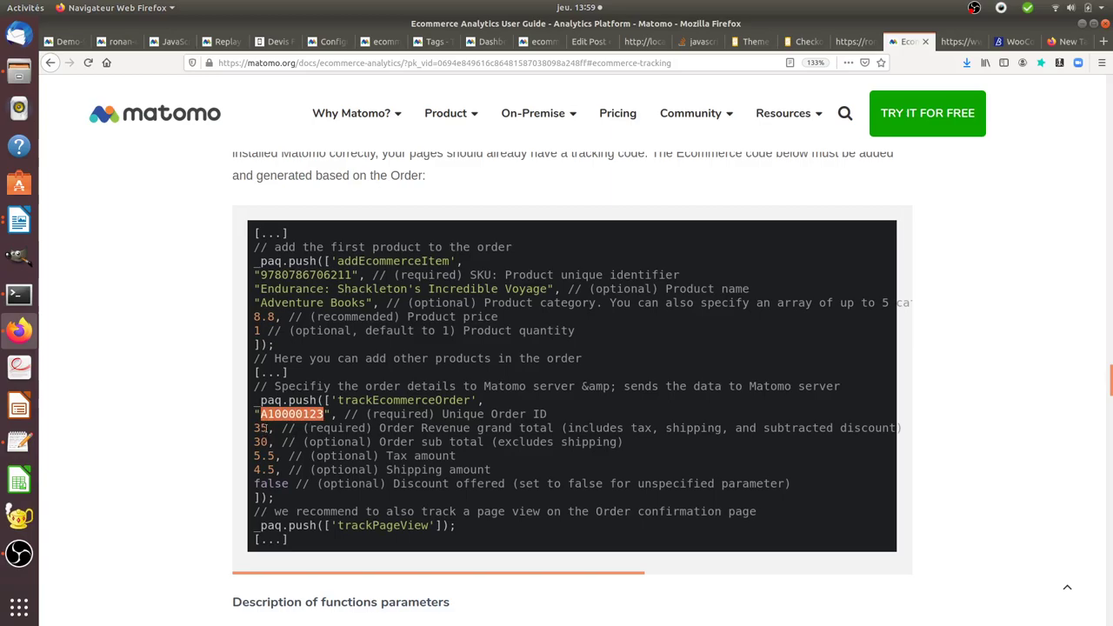
pyautogui.doubleClick(263, 428)
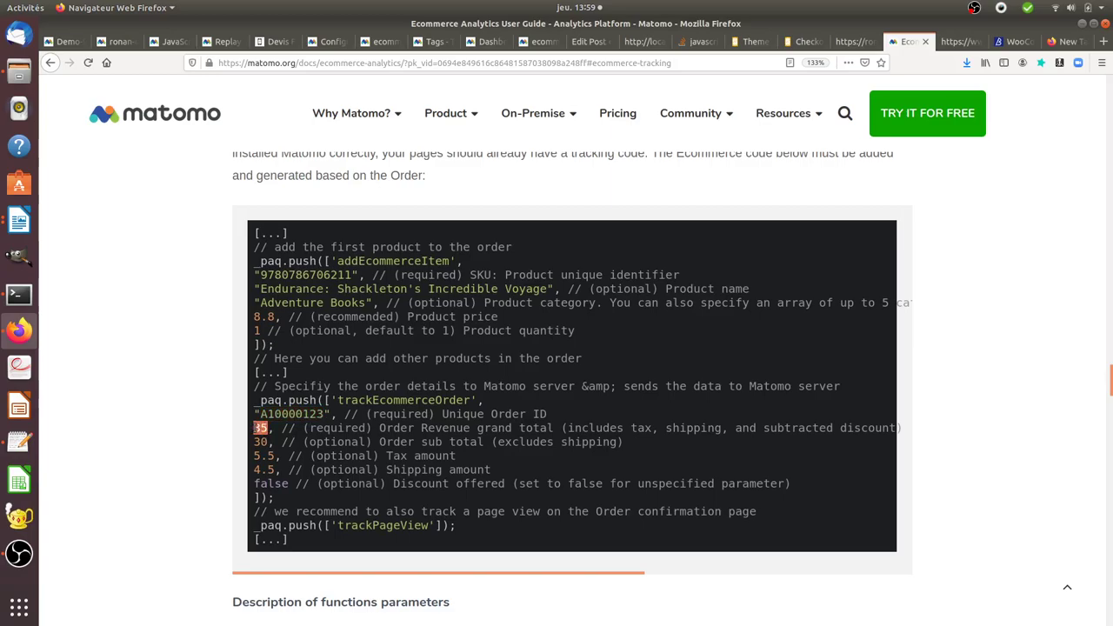
pyautogui.click(307, 283)
pyautogui.click(850, 42)
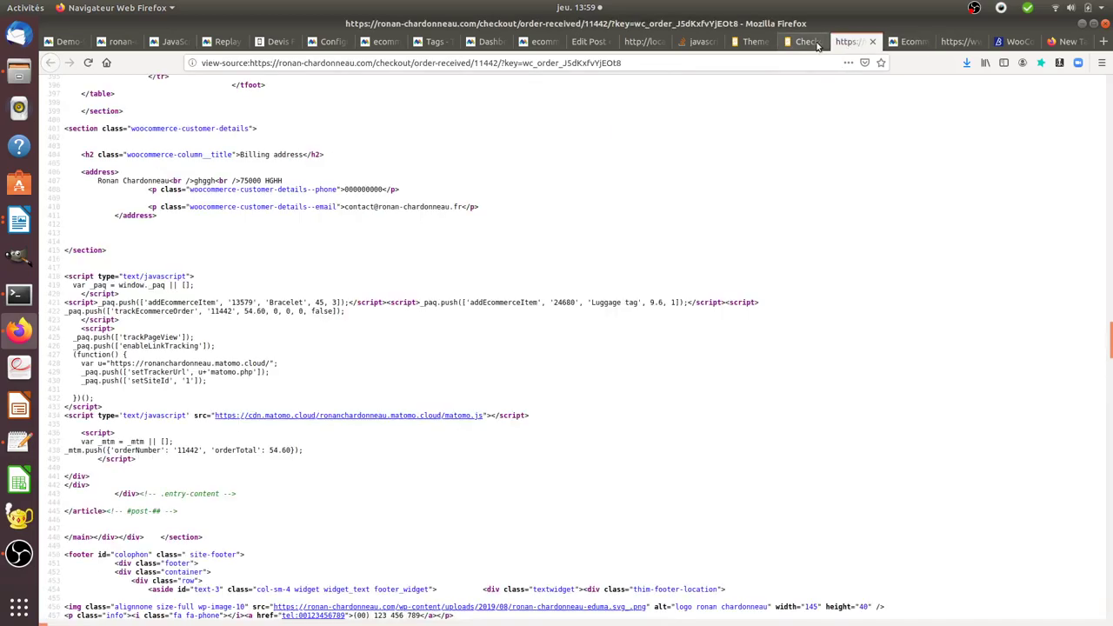
pyautogui.click(804, 42)
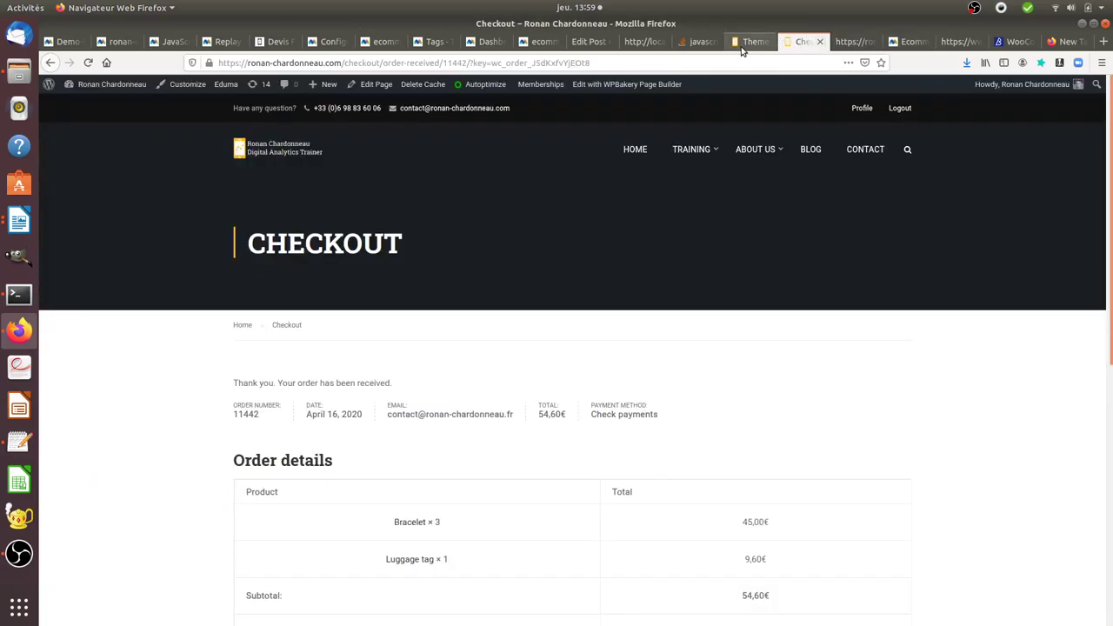
pyautogui.click(742, 48)
pyautogui.click(800, 43)
# Step: Load the /shop/ page and add a Bracelet to the cart
pyautogui.moveTo(346, 63); pyautogui.dragTo(609, 63)
pyautogui.write('sho')
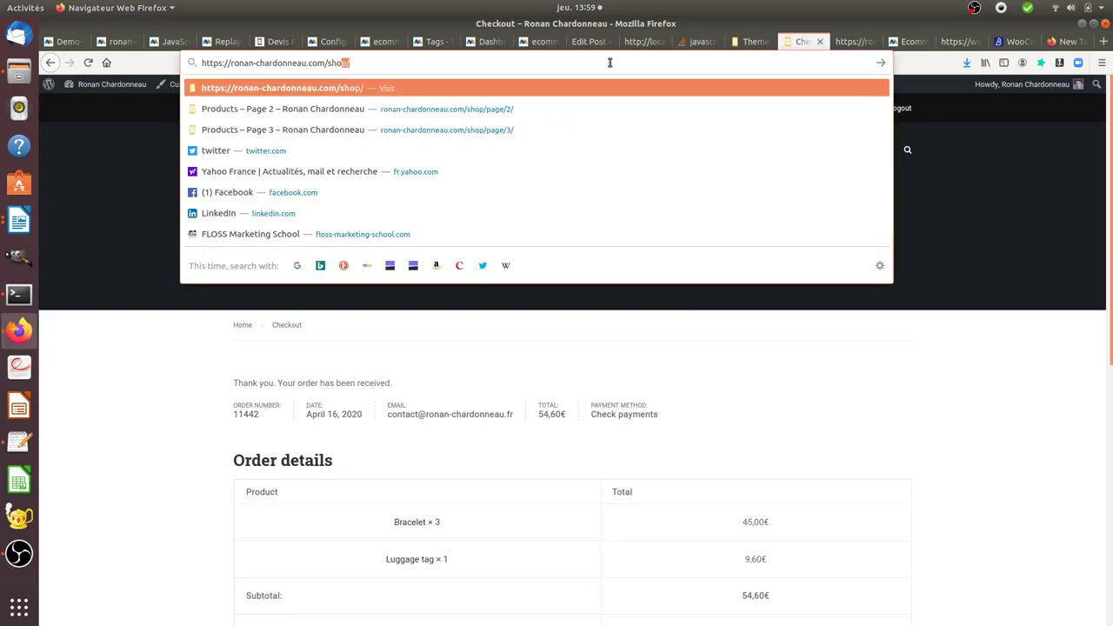
pyautogui.write('p')
pyautogui.press('Return')
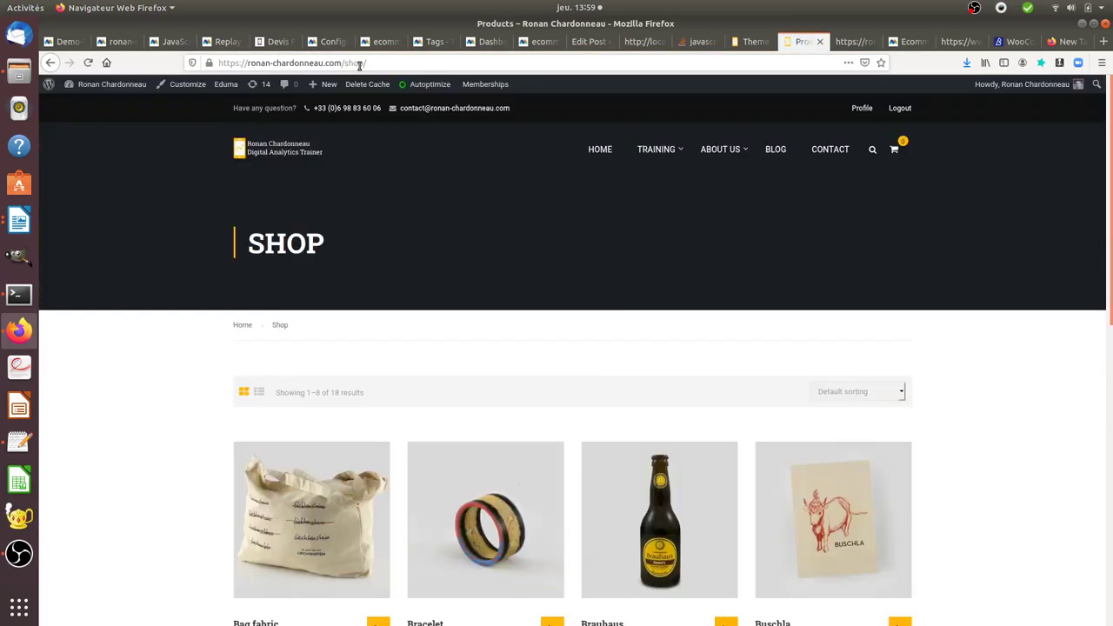
pyautogui.scroll(-3, 548, 337)
pyautogui.scroll(-5, 546, 507)
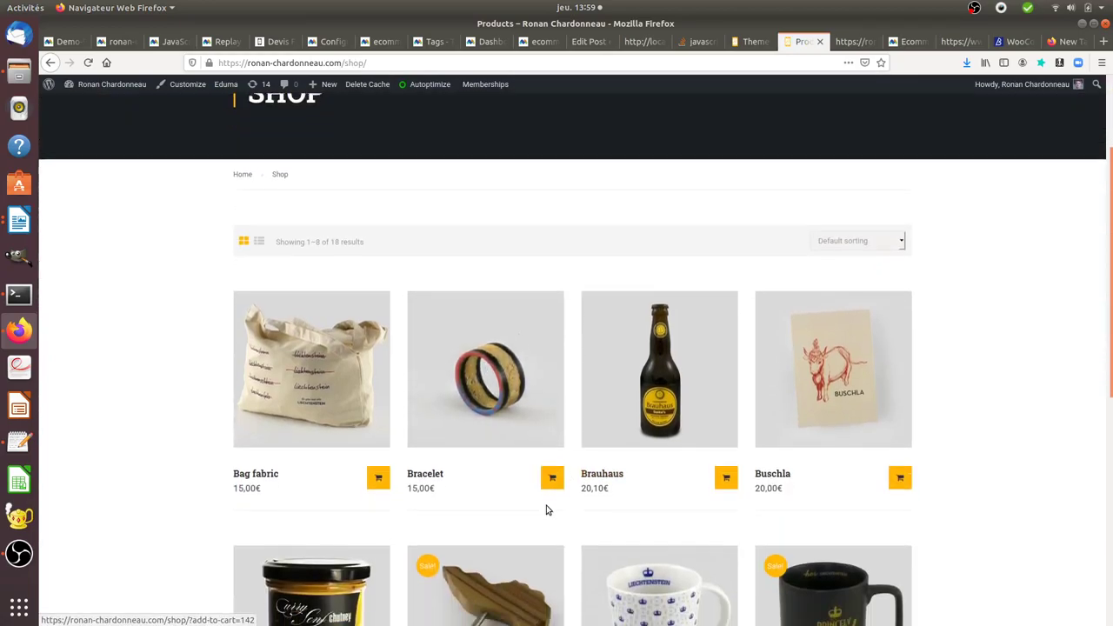
pyautogui.click(557, 300)
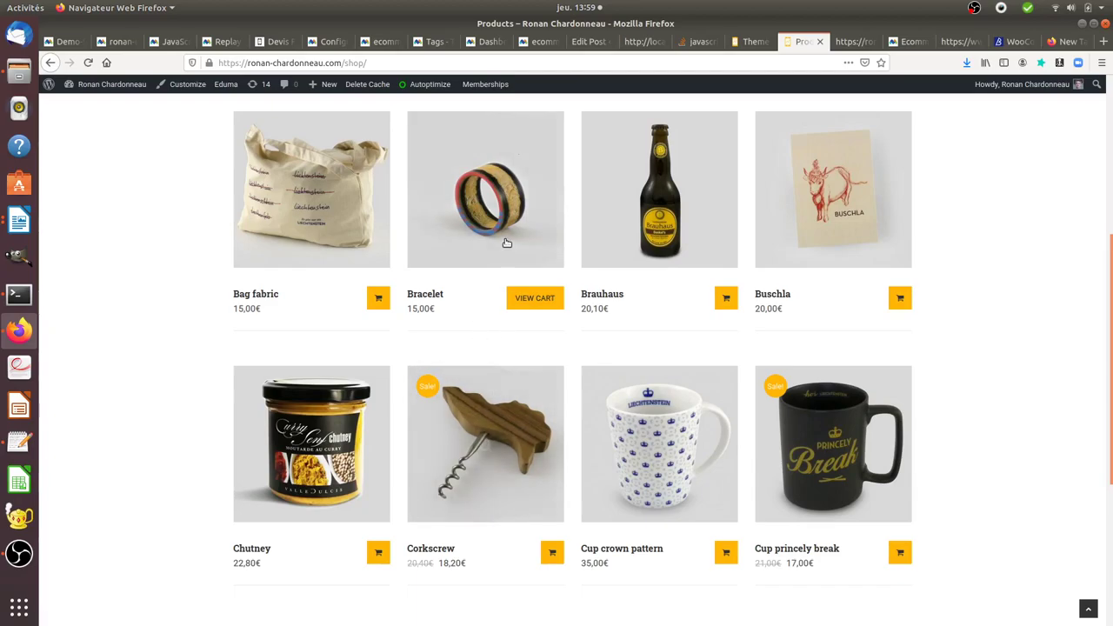
# Step: Add a Luggage tag from page 2 and a Wood postcard from page 3, then view the cart
pyautogui.scroll(-5, 535, 392)
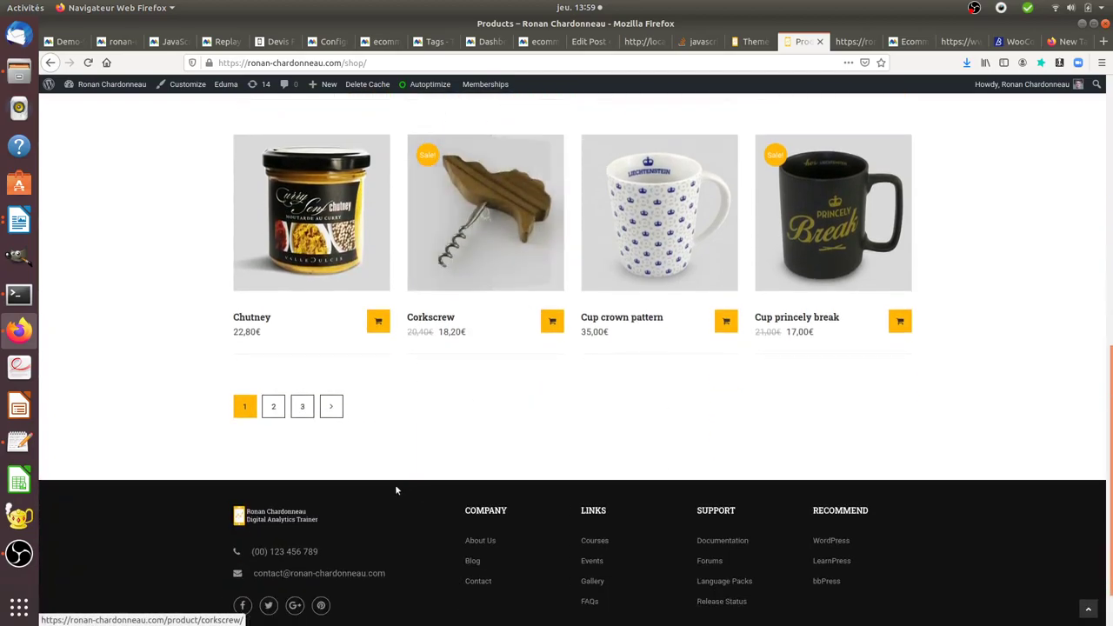
pyautogui.click(332, 407)
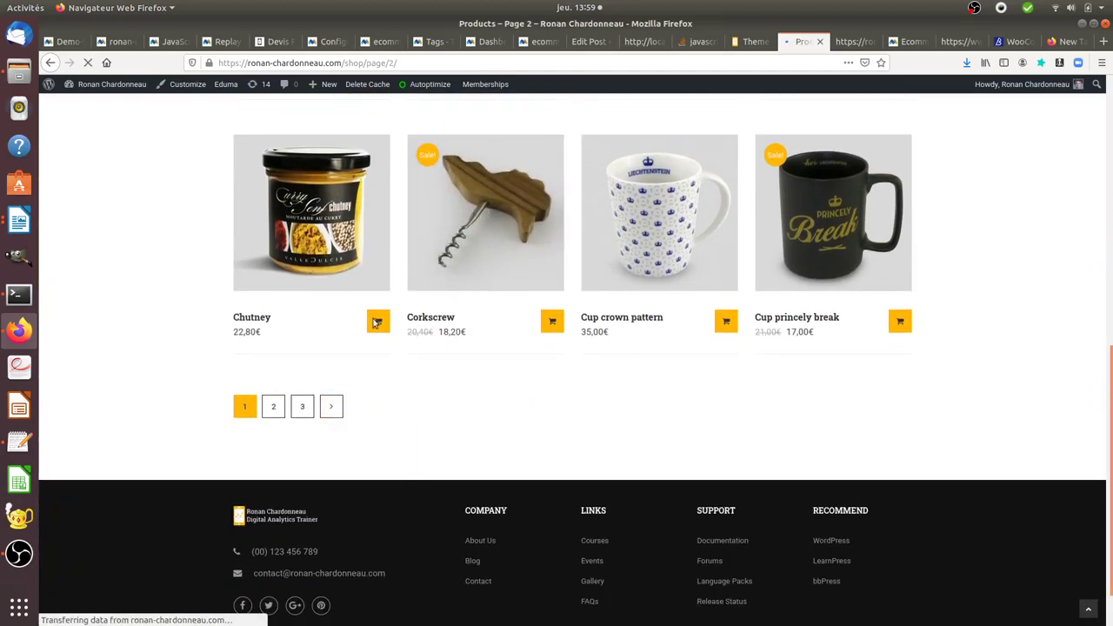
pyautogui.scroll(-3, 460, 367)
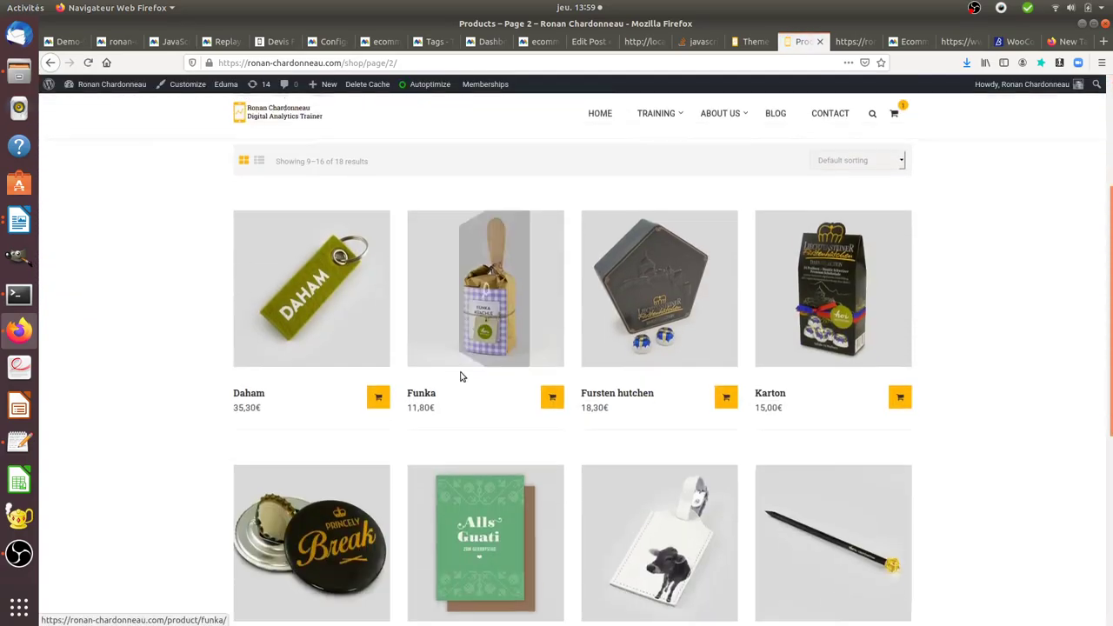
pyautogui.scroll(-2, 460, 368)
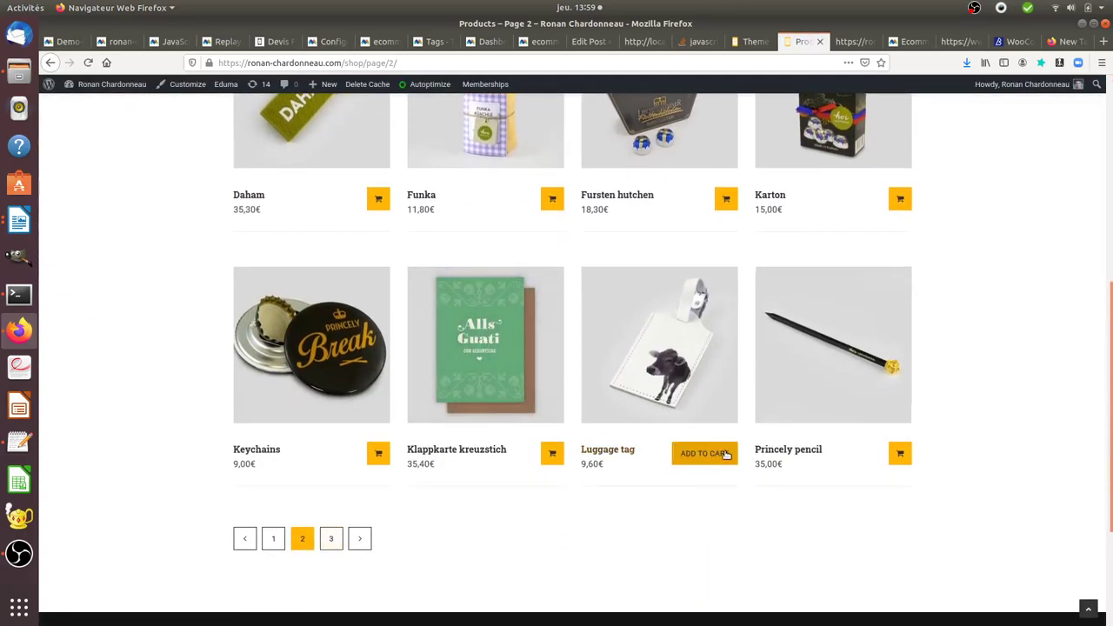
pyautogui.click(718, 459)
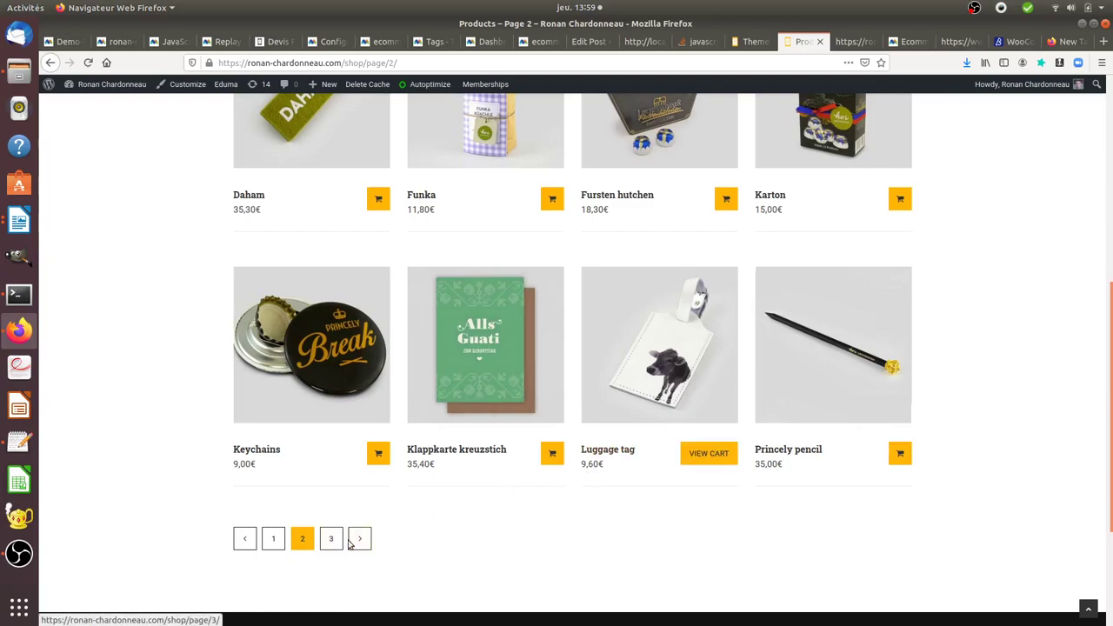
pyautogui.click(364, 540)
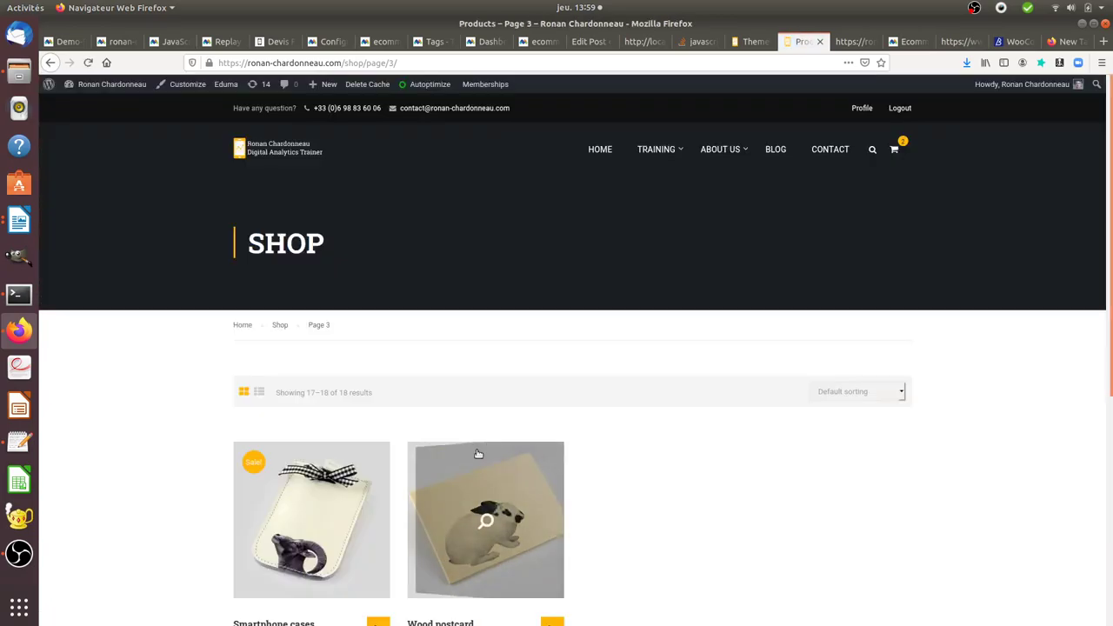
pyautogui.scroll(-3, 487, 504)
pyautogui.moveTo(551, 621)
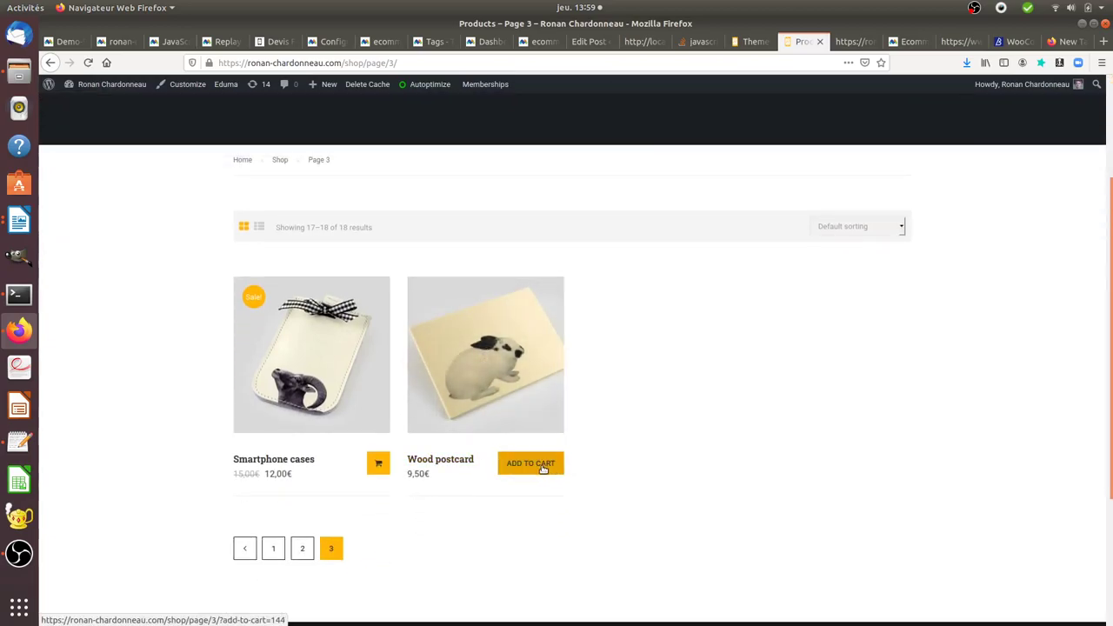
pyautogui.click(542, 463)
pyautogui.scroll(3, 826, 475)
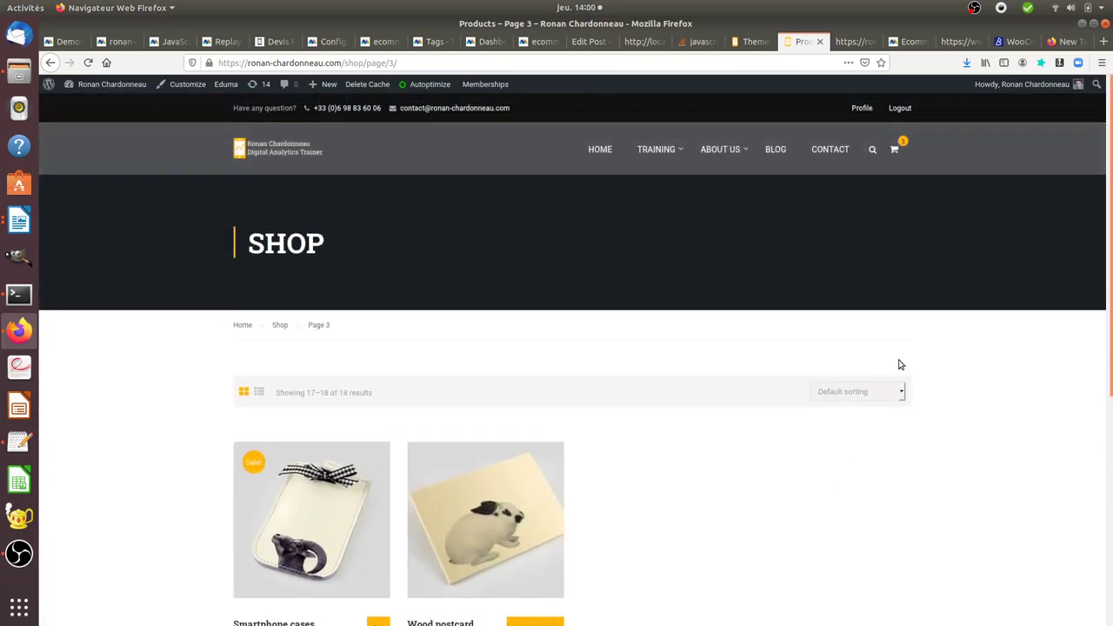
pyautogui.click(894, 147)
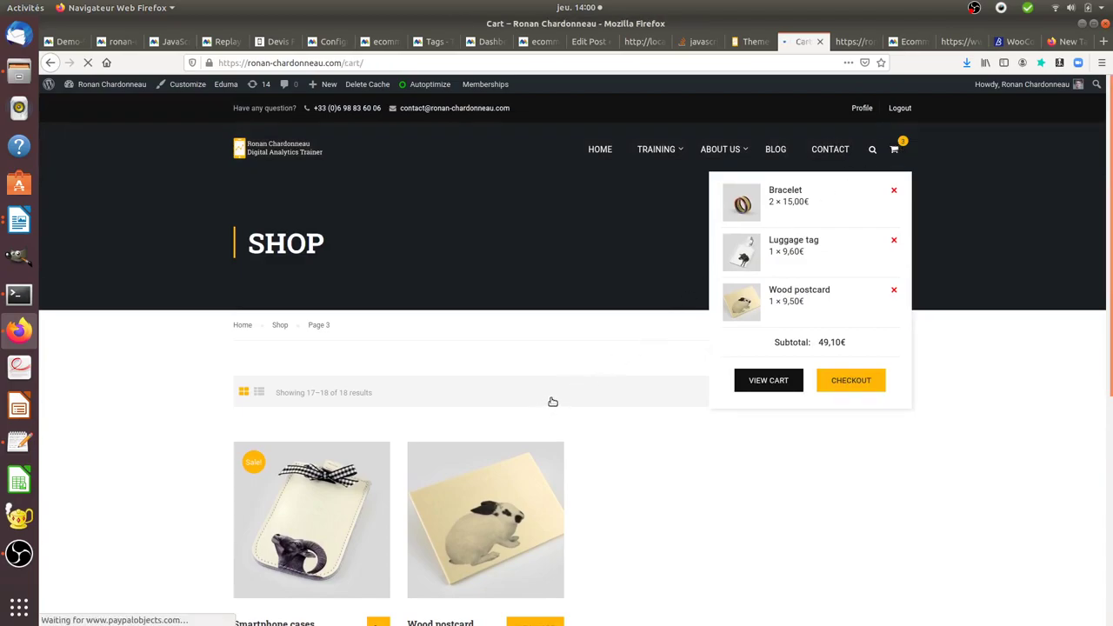
# Step: Raise the Luggage tag quantity once and the Wood postcard quantity twice in the cart
pyautogui.scroll(-4, 554, 395)
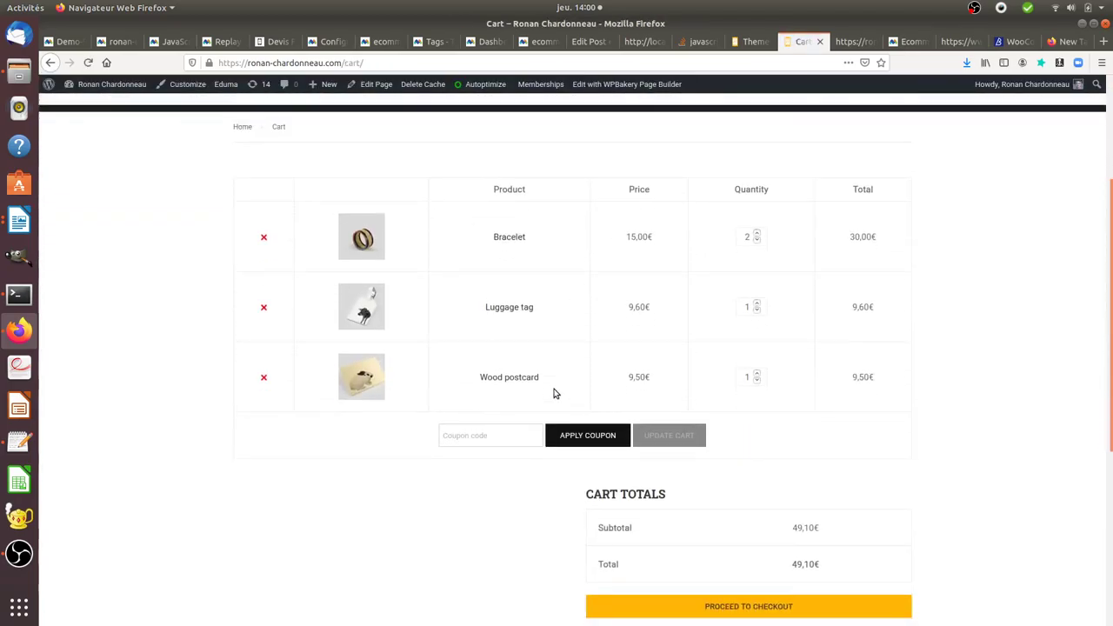
pyautogui.scroll(2, 565, 395)
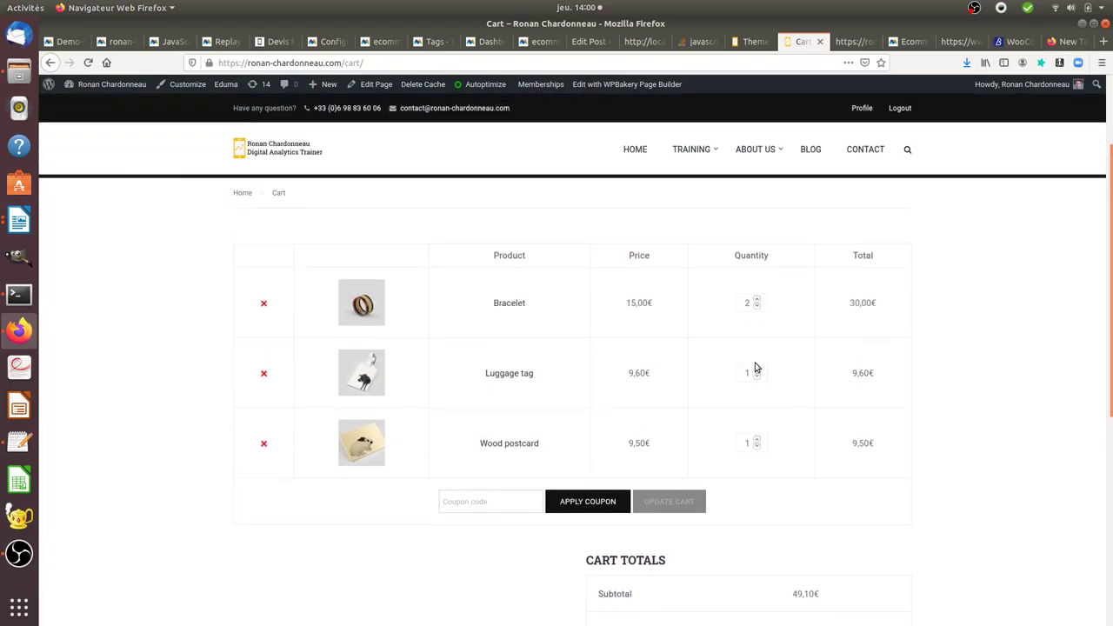
pyautogui.click(755, 369)
pyautogui.click(755, 369)
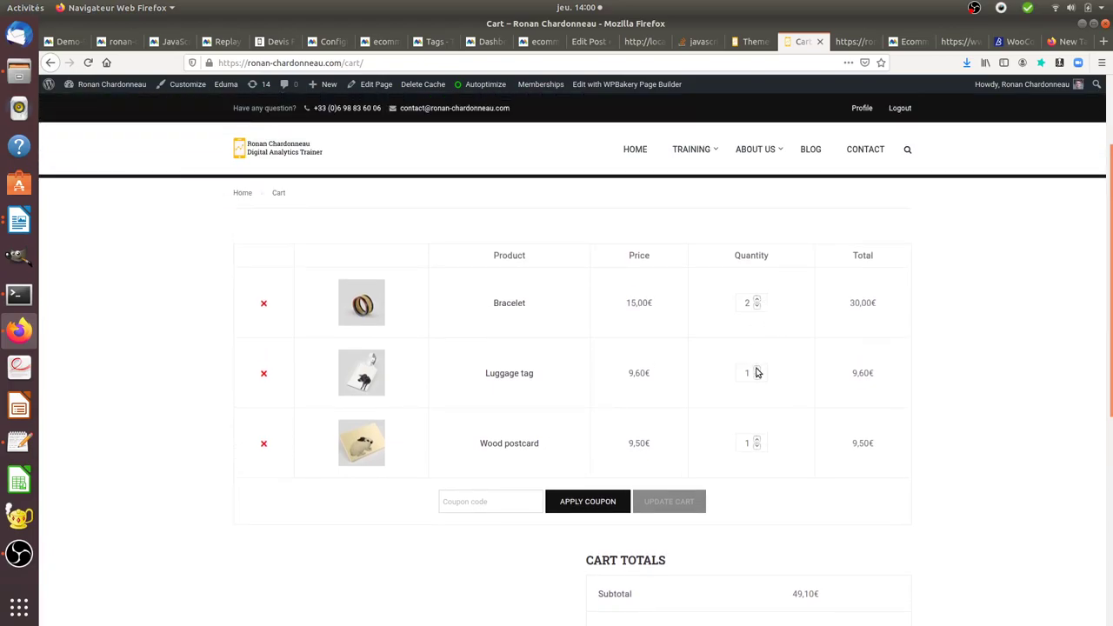
pyautogui.click(755, 440)
pyautogui.click(756, 440)
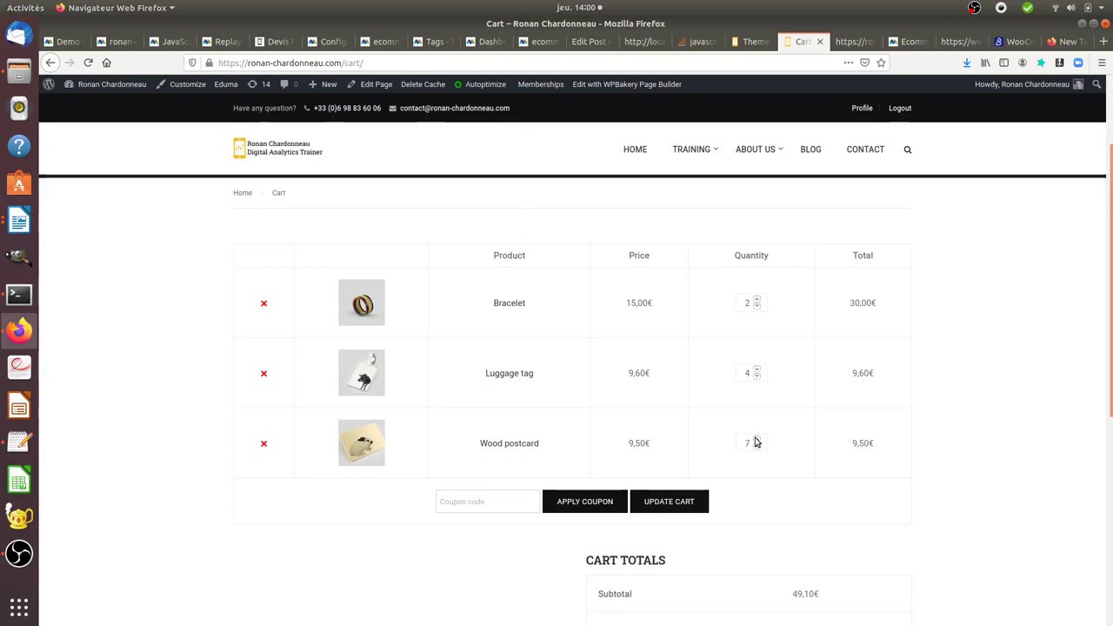
# Step: Proceed from the 49,10€ cart to the checkout page
pyautogui.scroll(-3, 807, 517)
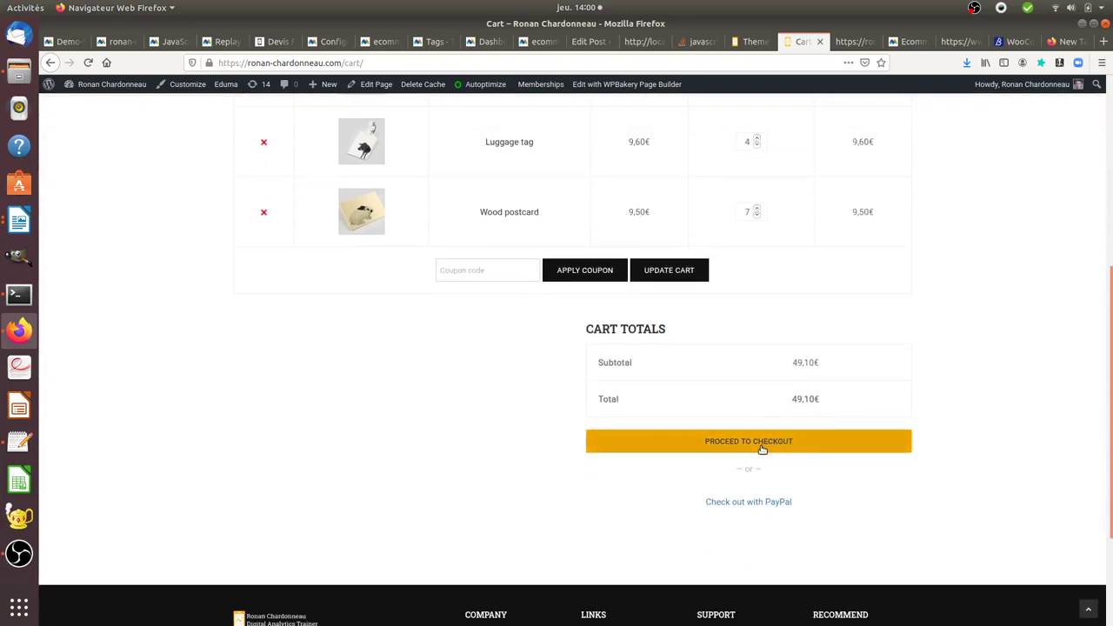
pyautogui.scroll(3, 762, 448)
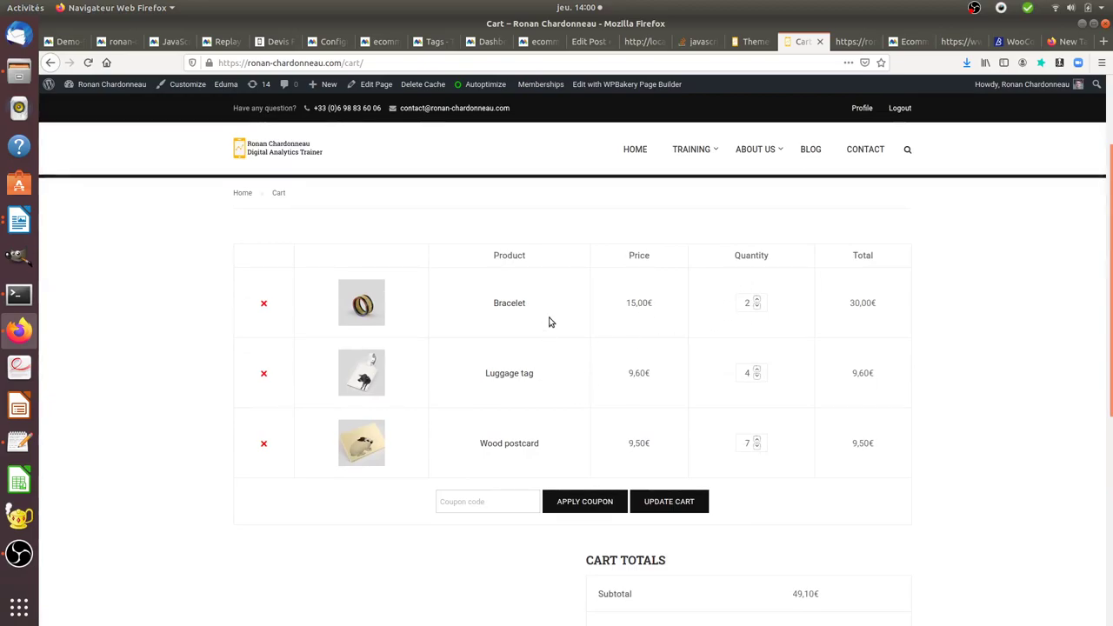
pyautogui.scroll(-1, 648, 426)
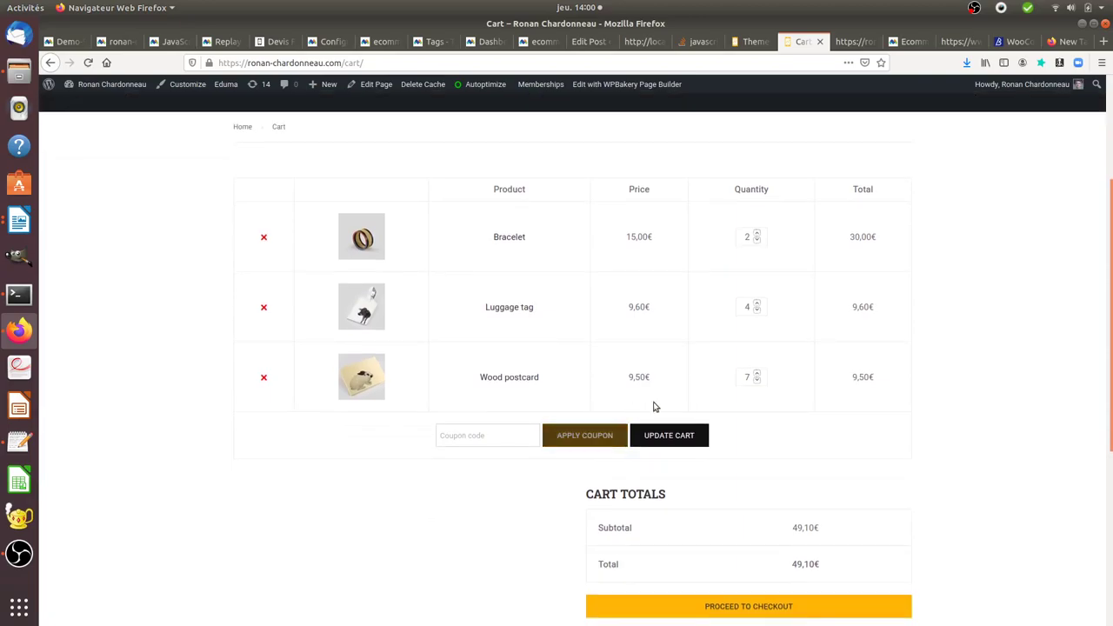
pyautogui.scroll(-2, 740, 499)
pyautogui.click(743, 510)
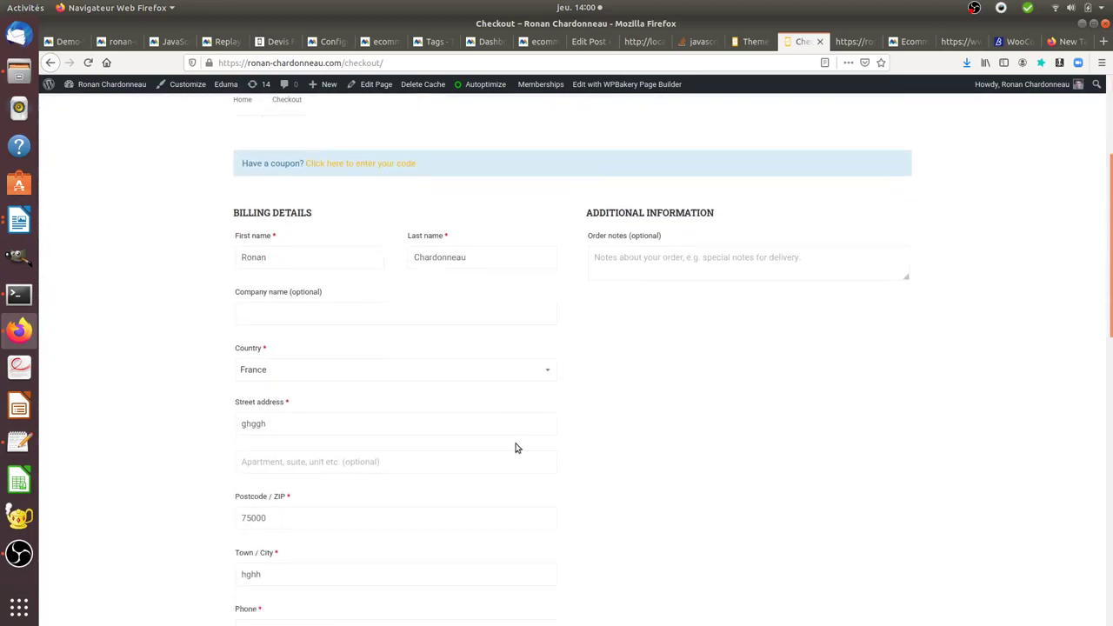
# Step: Place the order with Check payments, producing order 11443 for 49,10€
pyautogui.scroll(-3, 516, 446)
pyautogui.scroll(-2, 518, 443)
pyautogui.scroll(-2, 518, 443)
pyautogui.scroll(-2, 518, 443)
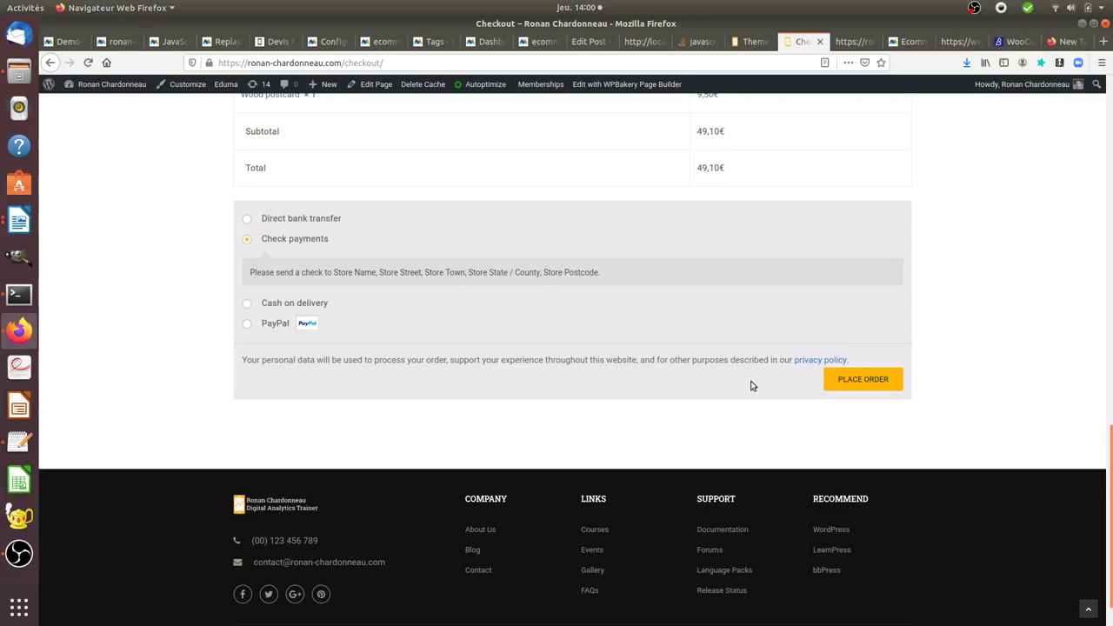
pyautogui.click(867, 378)
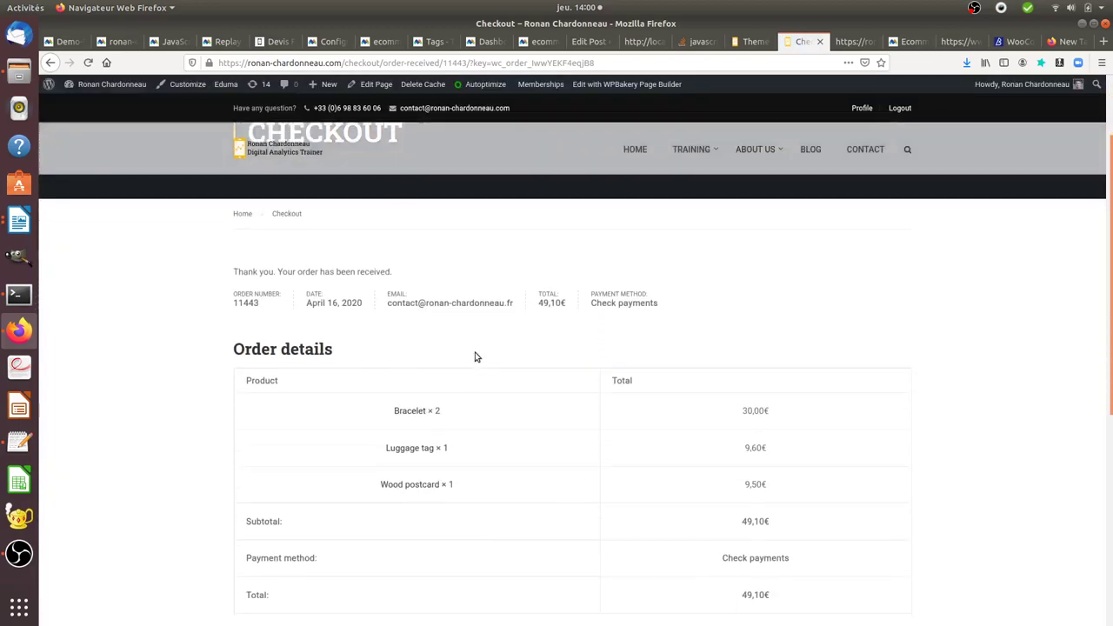
pyautogui.scroll(-4, 475, 356)
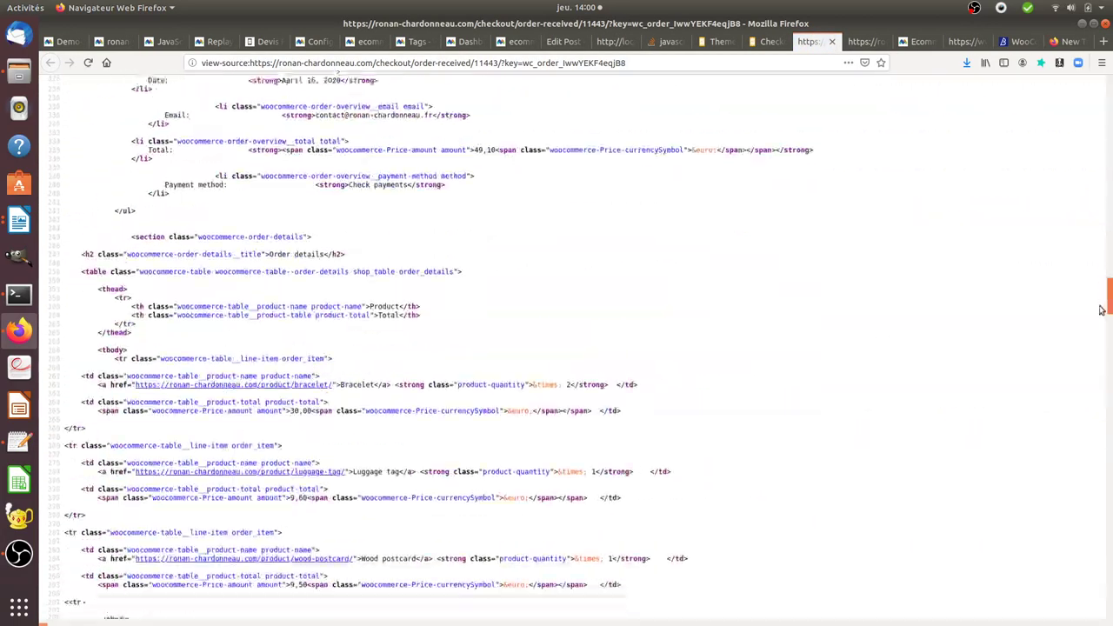
# Step: In the page source, highlight the Bracelet addEcommerceItem values: id 13579, name and price
pyautogui.scroll(5, 1082, 366)
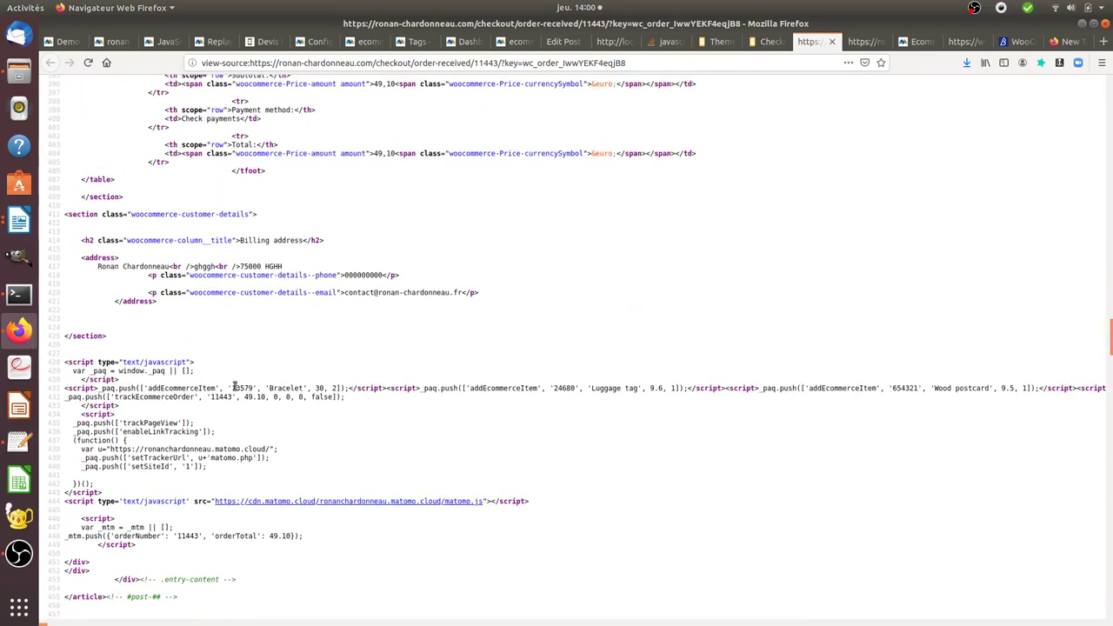
pyautogui.moveTo(231, 386); pyautogui.dragTo(270, 389)
pyautogui.click(329, 388)
pyautogui.click(1025, 388)
# Step: On the confirmation page, select the total and the Wood postcard × 1 line to compare
pyautogui.click(761, 43)
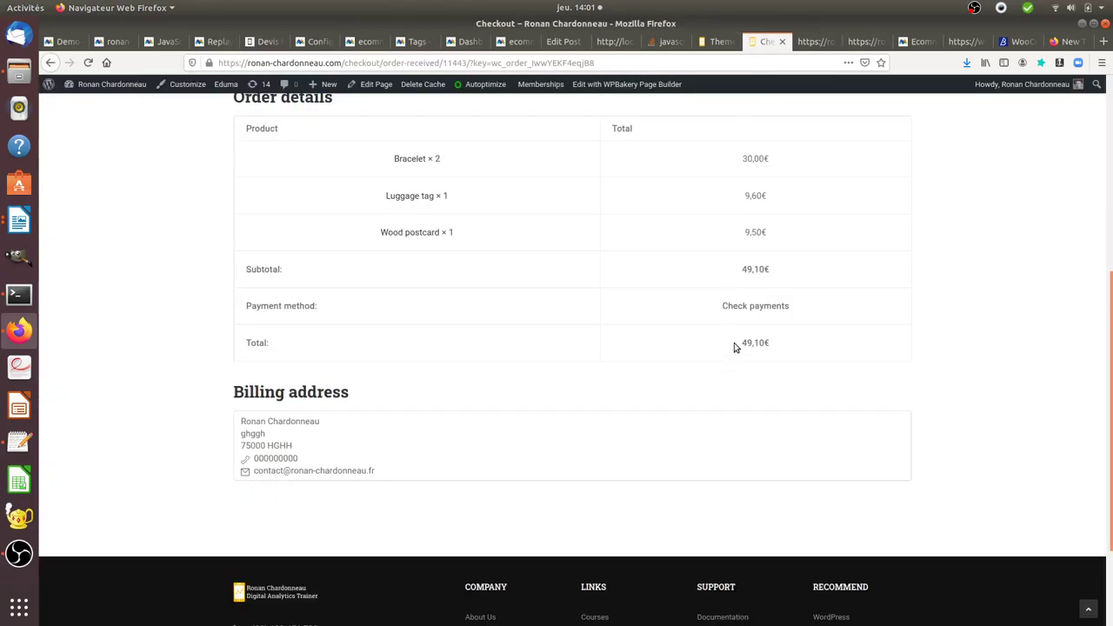
pyautogui.moveTo(740, 342); pyautogui.dragTo(771, 342)
pyautogui.scroll(1, 748, 364)
pyautogui.scroll(2, 463, 322)
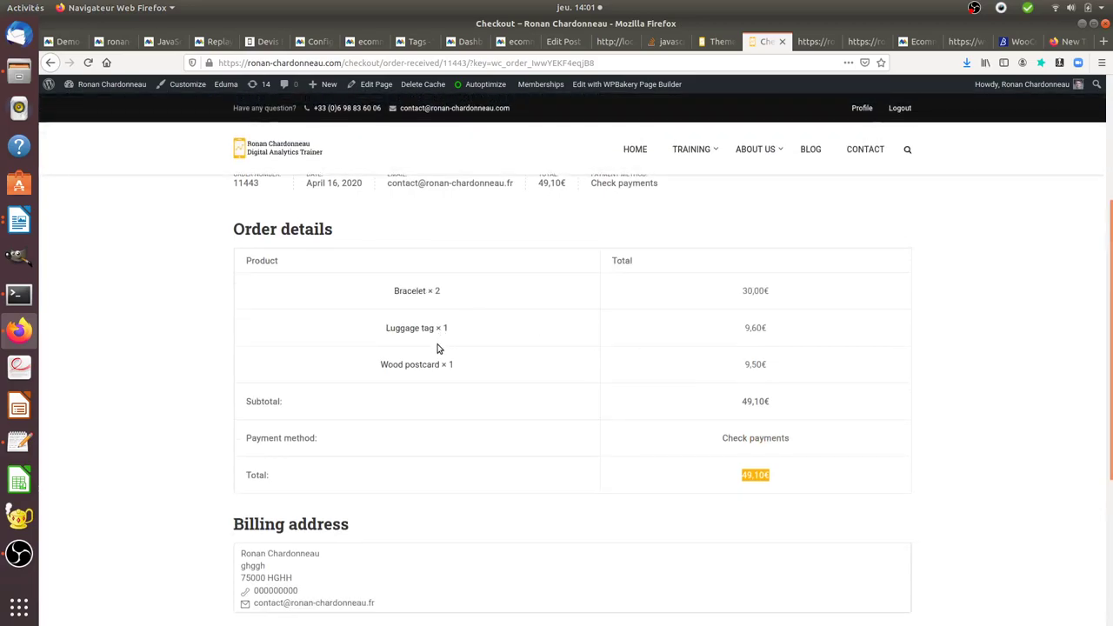
pyautogui.scroll(2, 439, 349)
pyautogui.moveTo(437, 394); pyautogui.dragTo(470, 400)
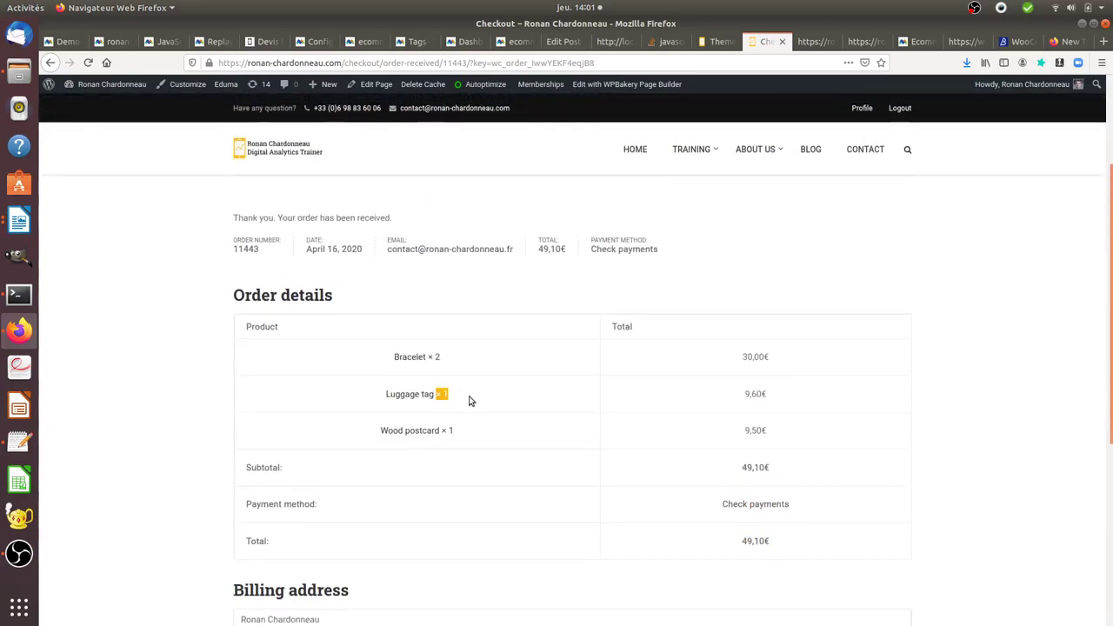
pyautogui.tripleClick(453, 431)
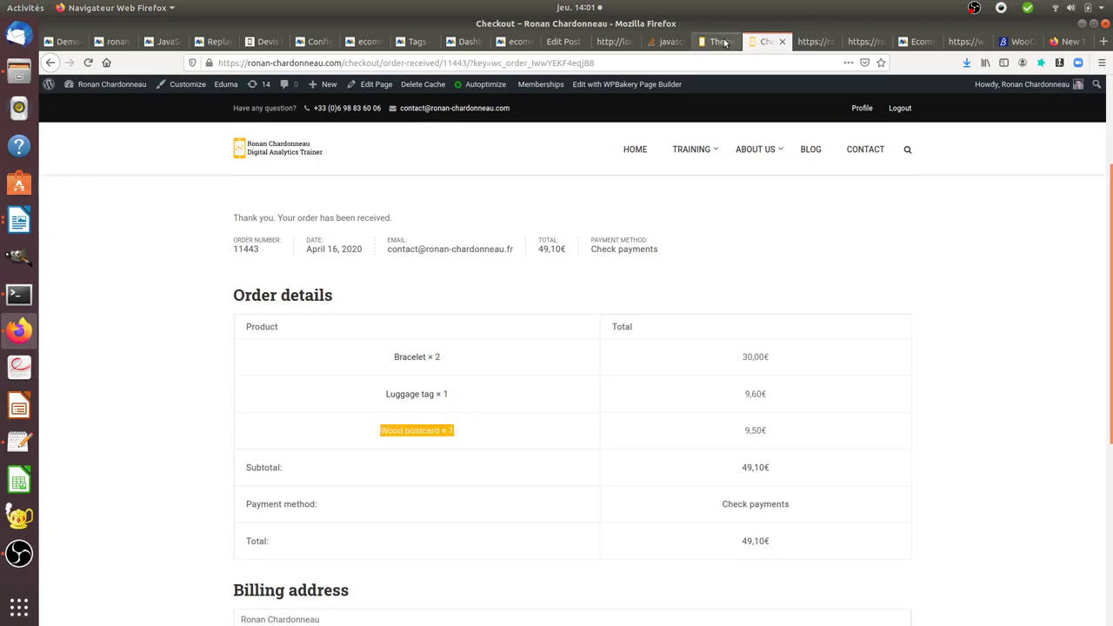
# Step: Go back to the cart, which now reports it is empty
pyautogui.scroll(3, 590, 337)
pyautogui.scroll(-4, 574, 361)
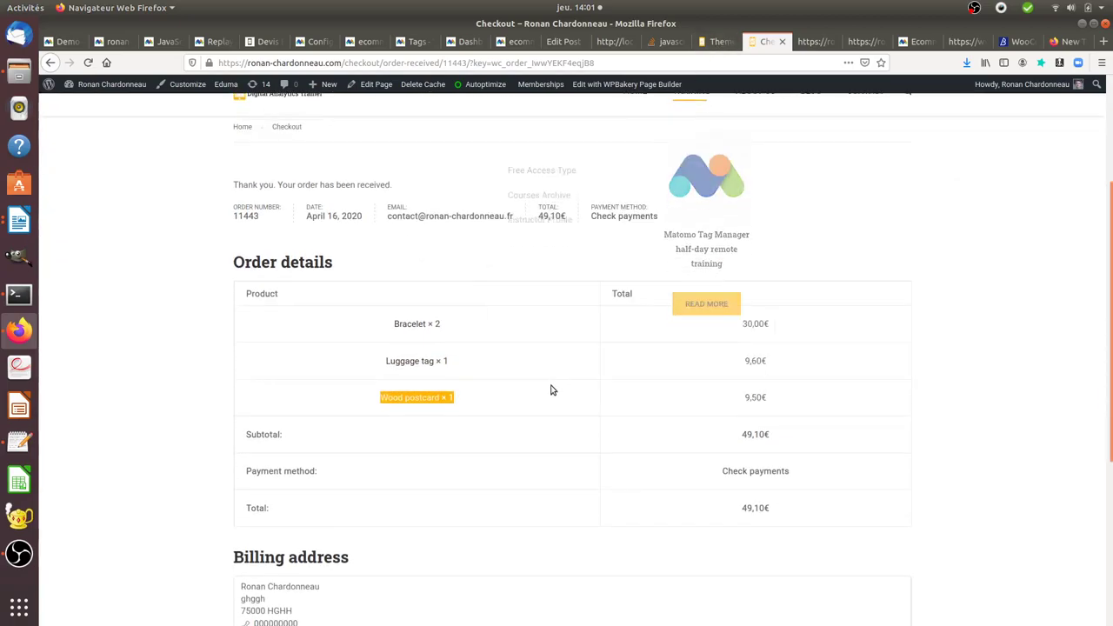
pyautogui.scroll(-3, 551, 390)
pyautogui.scroll(2, 430, 273)
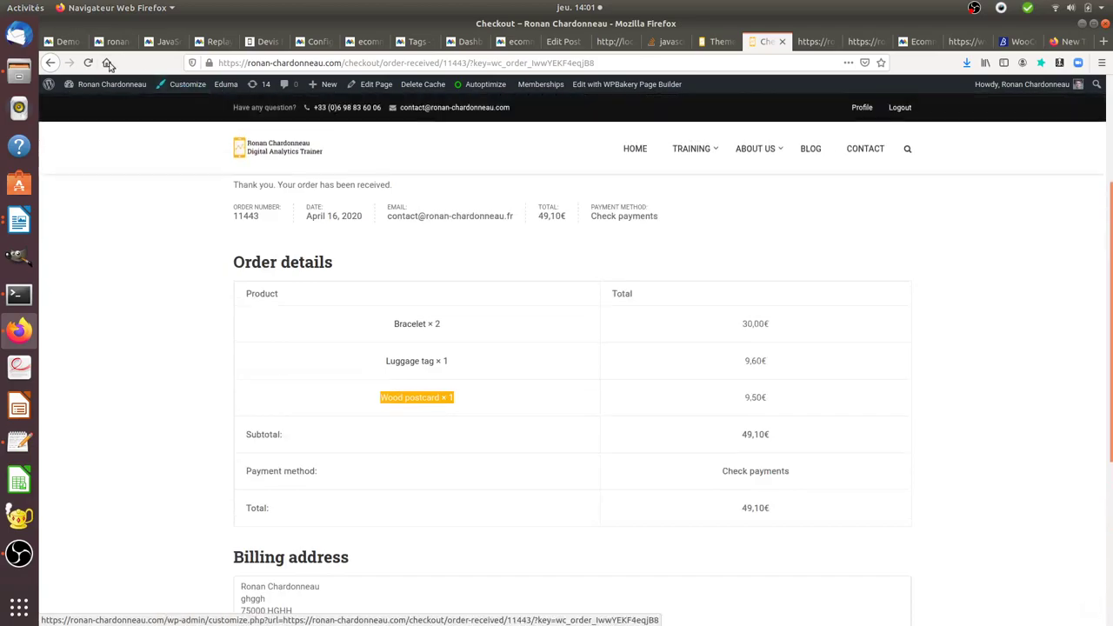
pyautogui.click(52, 65)
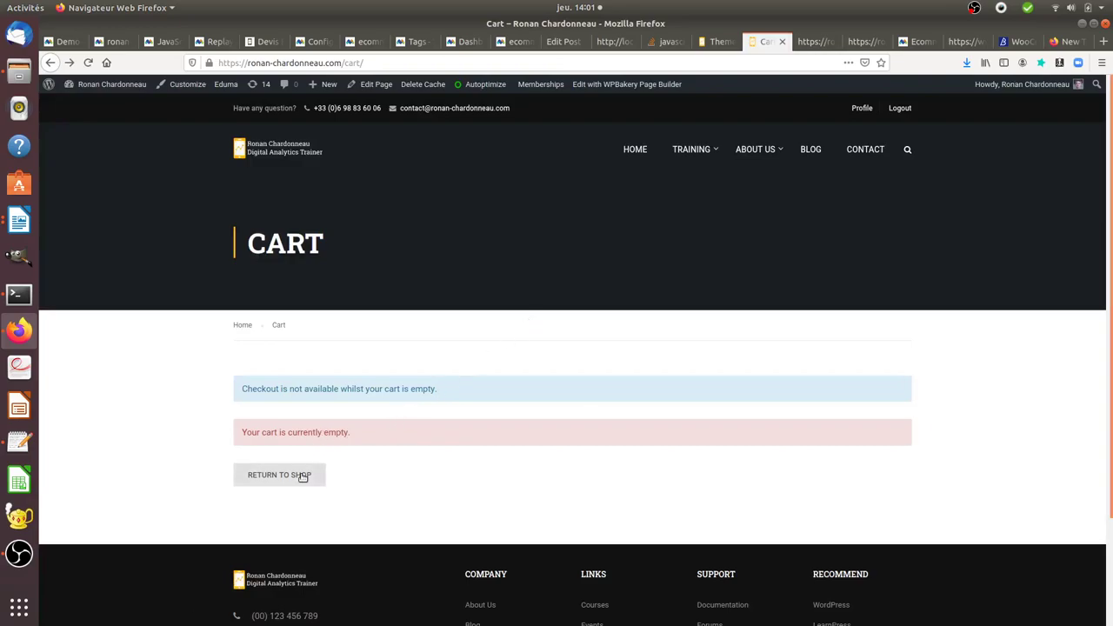
# Step: Return to the shop listing and add a Bracelet to the cart
pyautogui.click(301, 475)
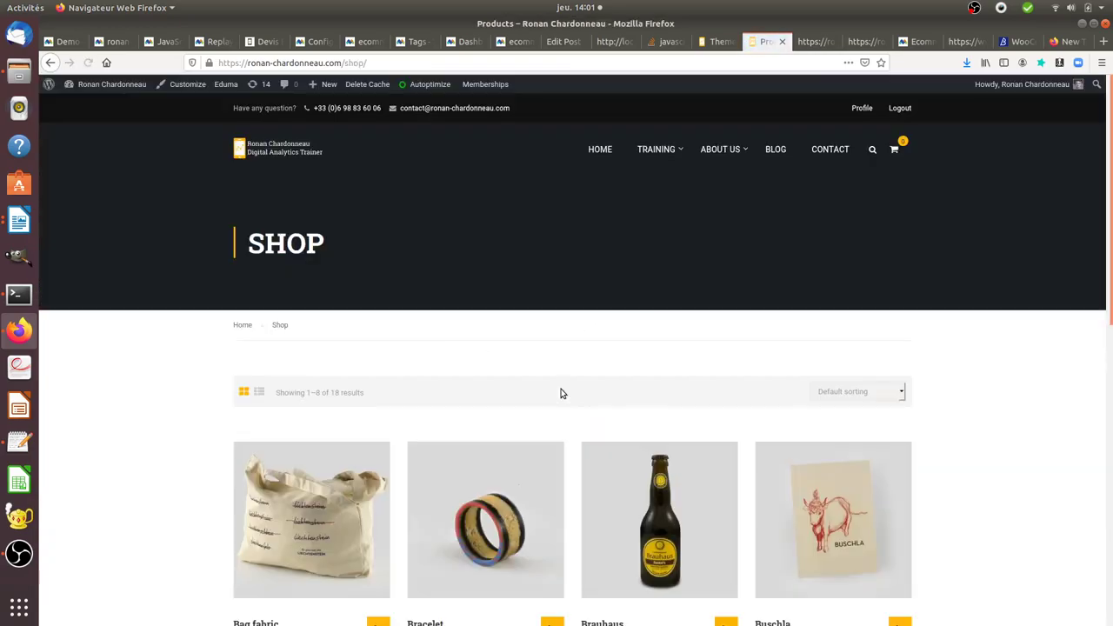
pyautogui.scroll(-4, 565, 403)
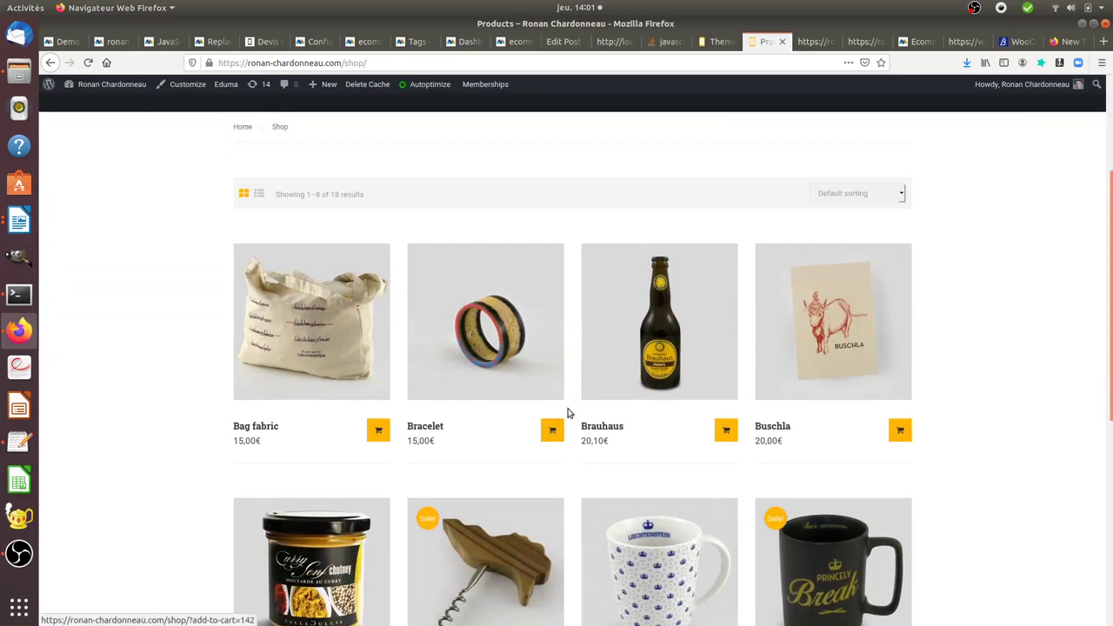
pyautogui.scroll(3, 567, 409)
pyautogui.scroll(-2, 568, 413)
pyautogui.click(551, 391)
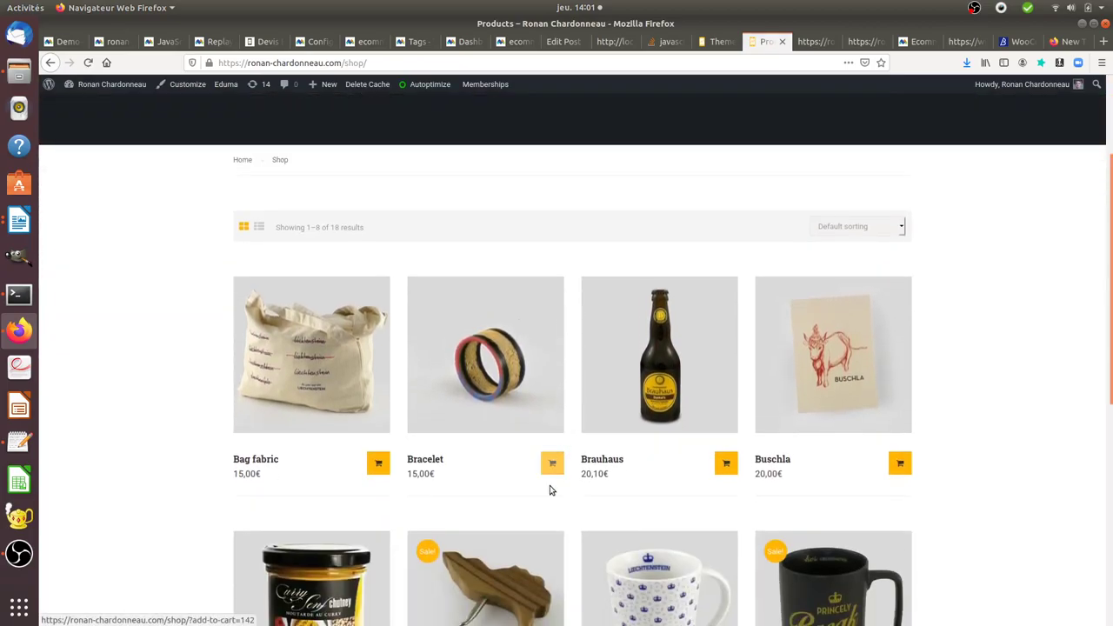
# Step: Open the cart and raise the Wood postcard quantity to 8
pyautogui.scroll(-3, 539, 492)
pyautogui.scroll(-4, 530, 496)
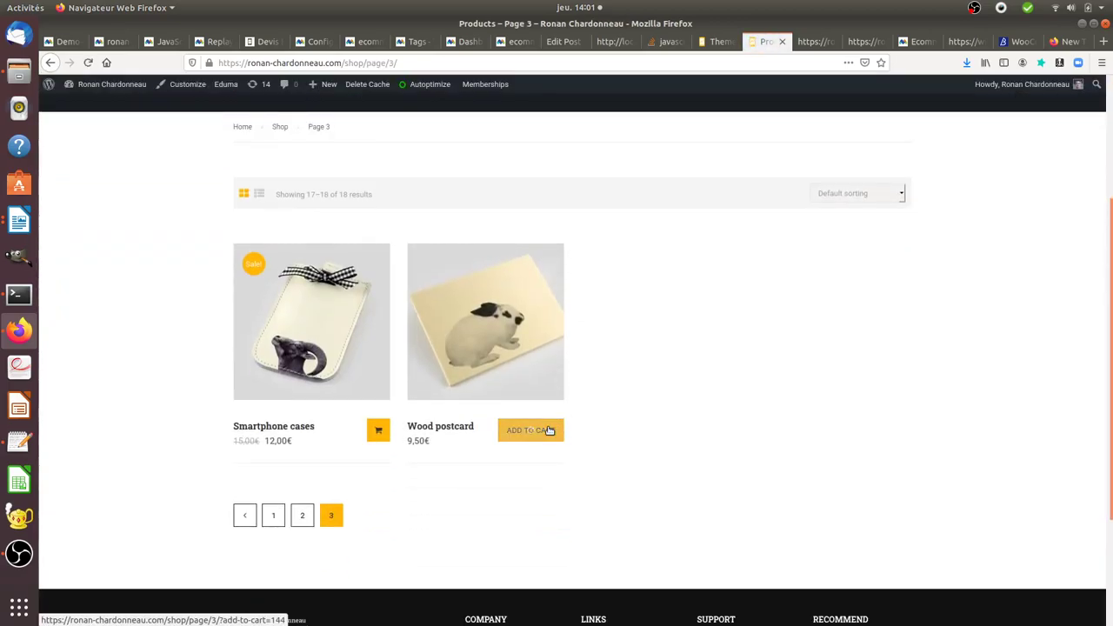
pyautogui.scroll(2, 698, 402)
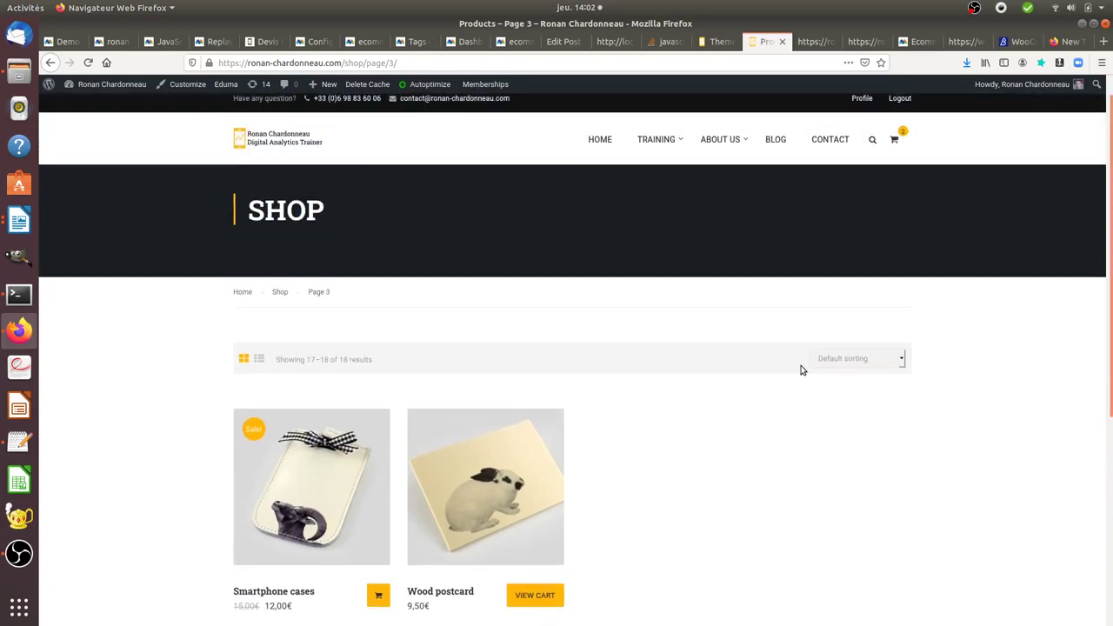
pyautogui.click(899, 160)
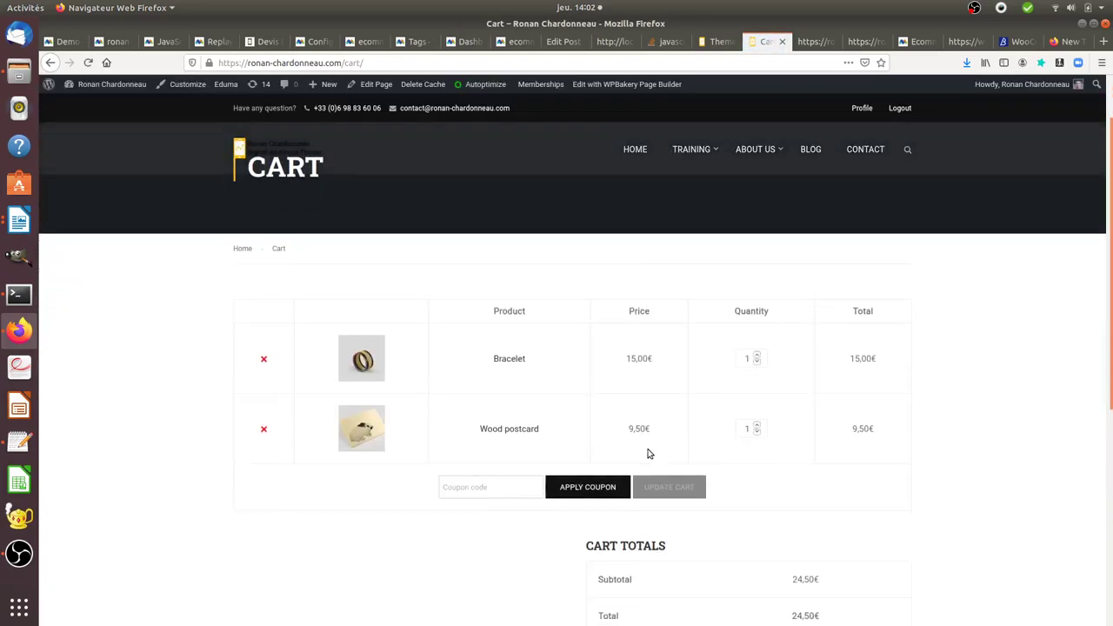
pyautogui.scroll(-2, 648, 453)
pyautogui.click(757, 337)
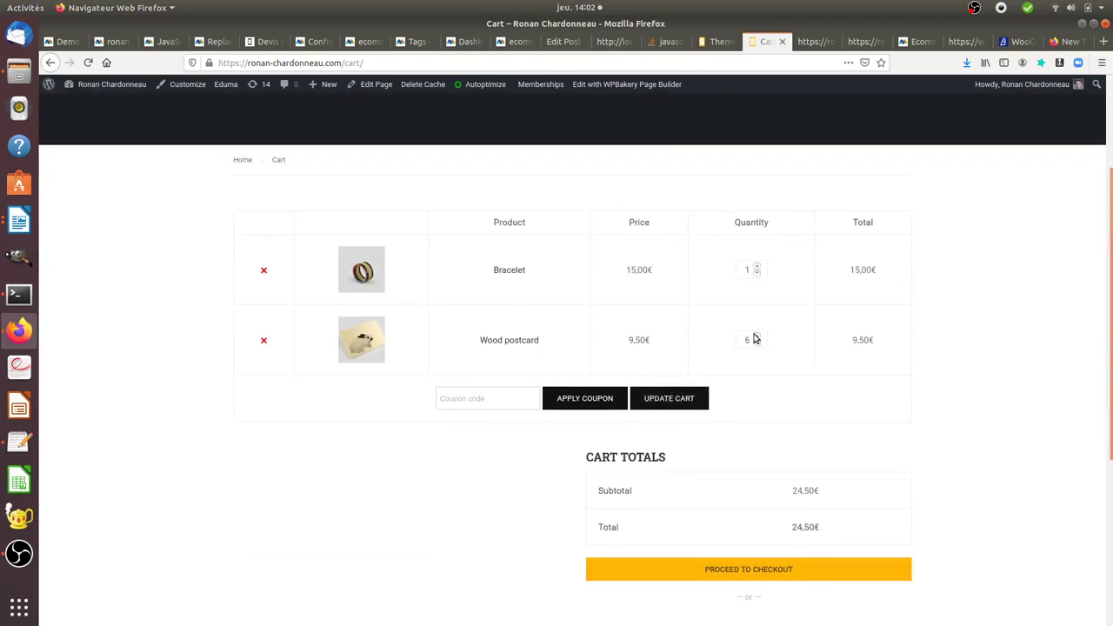
pyautogui.click(755, 337)
pyautogui.click(756, 336)
# Step: Proceed to checkout and select the ordered items to compare them
pyautogui.click(735, 572)
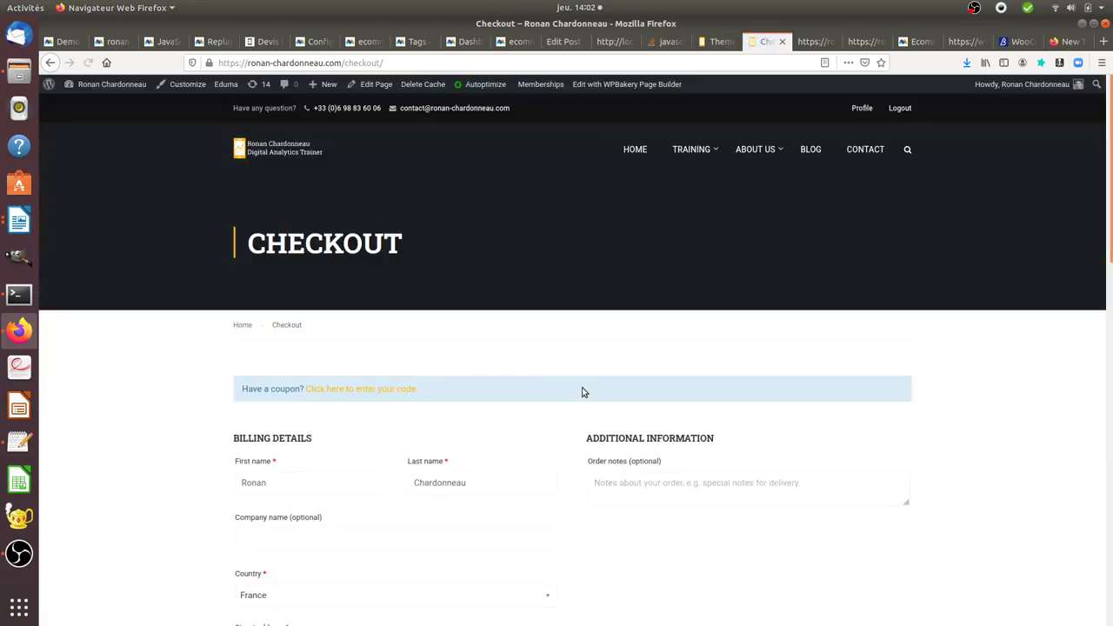
pyautogui.scroll(-3, 584, 488)
pyautogui.scroll(-2, 584, 487)
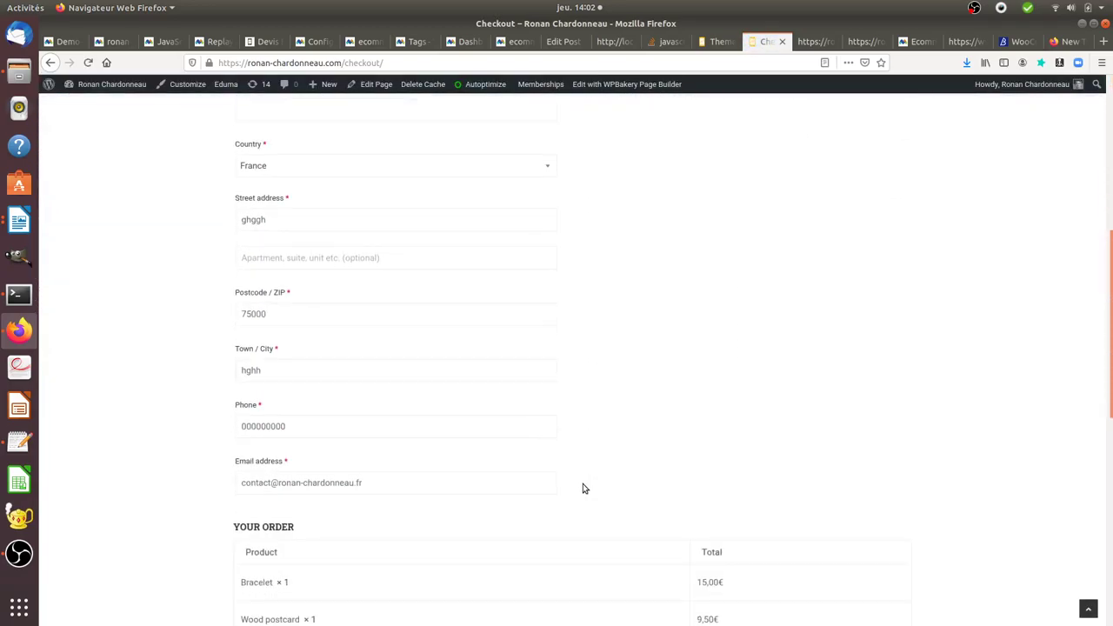
pyautogui.scroll(-2, 584, 486)
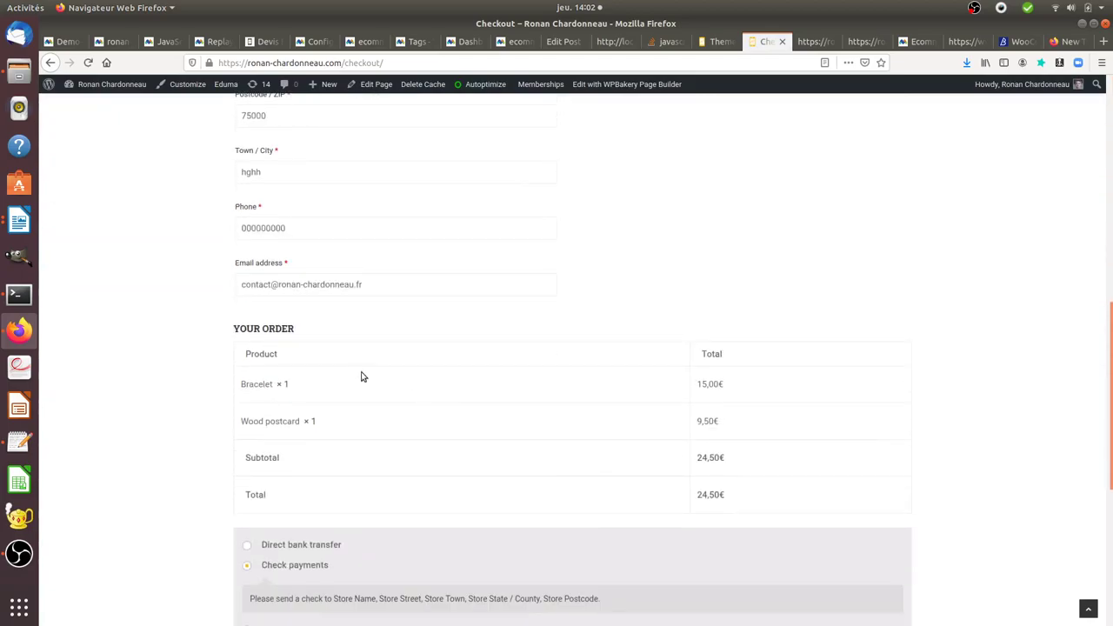
pyautogui.scroll(-2, 362, 456)
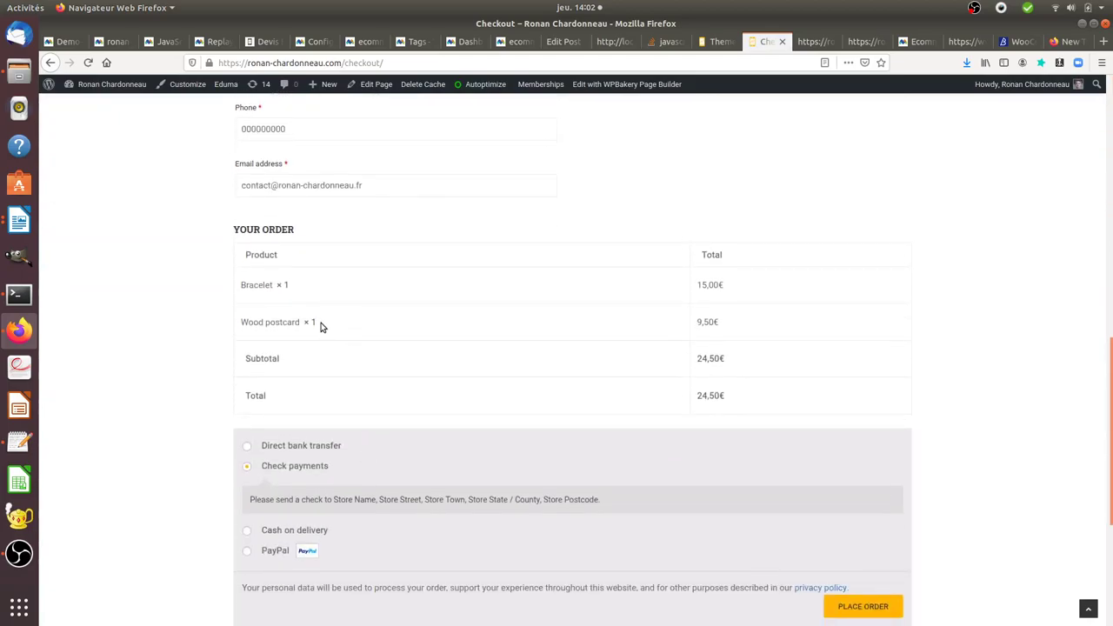
pyautogui.moveTo(320, 326); pyautogui.dragTo(269, 272)
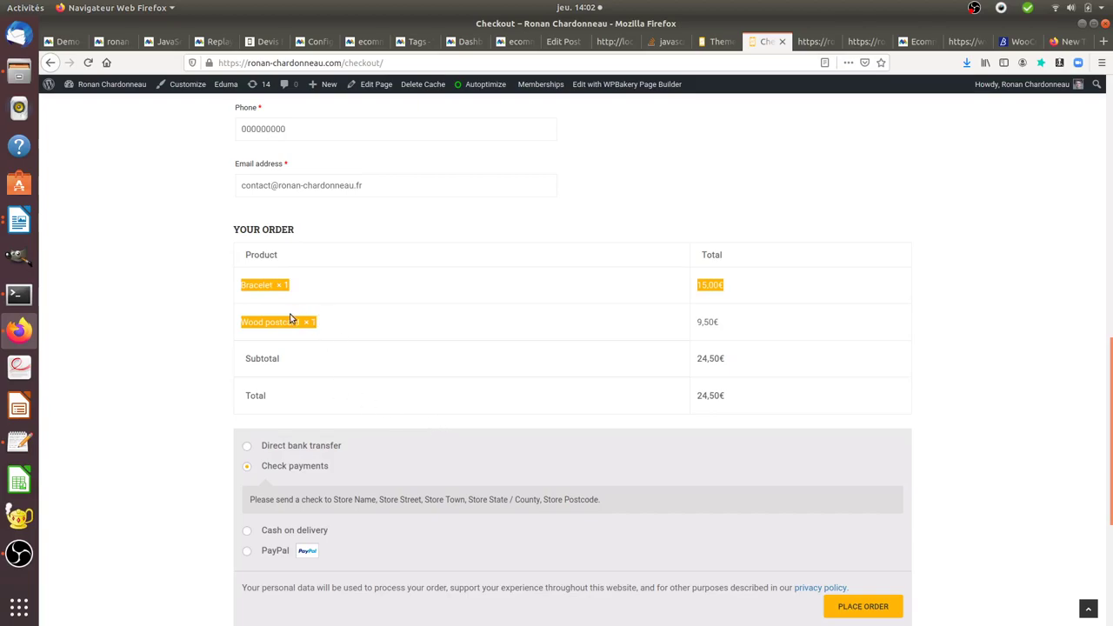
# Step: Place order 11444 for 24,50€ by check payment
pyautogui.scroll(2, 385, 402)
pyautogui.scroll(4, 386, 402)
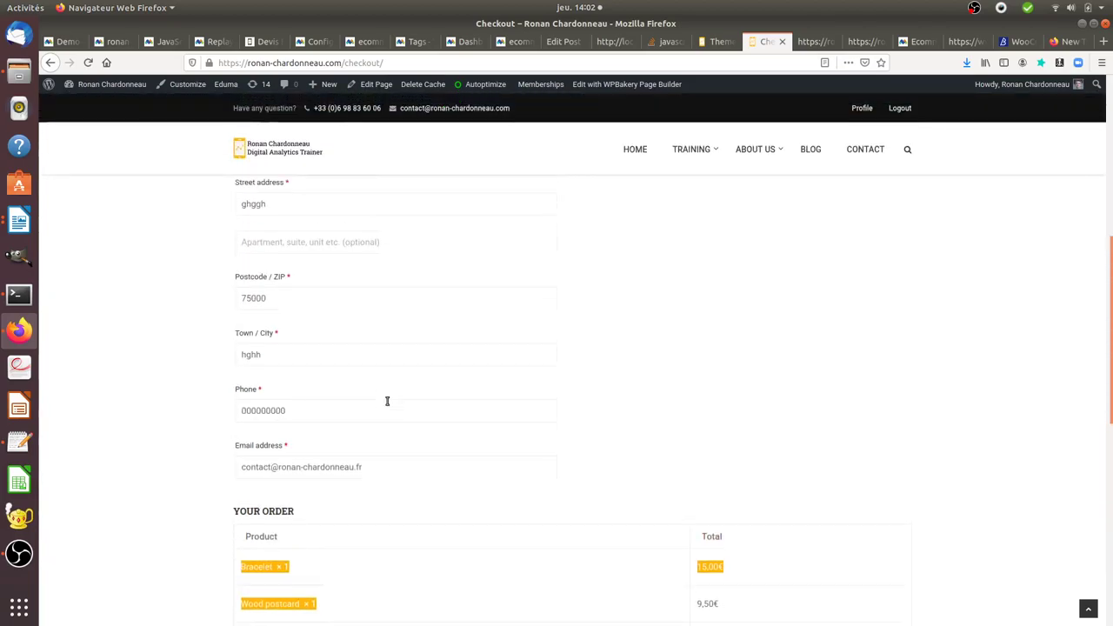
pyautogui.scroll(2, 387, 402)
pyautogui.scroll(1, 387, 401)
pyautogui.scroll(3, 387, 402)
pyautogui.scroll(2, 388, 404)
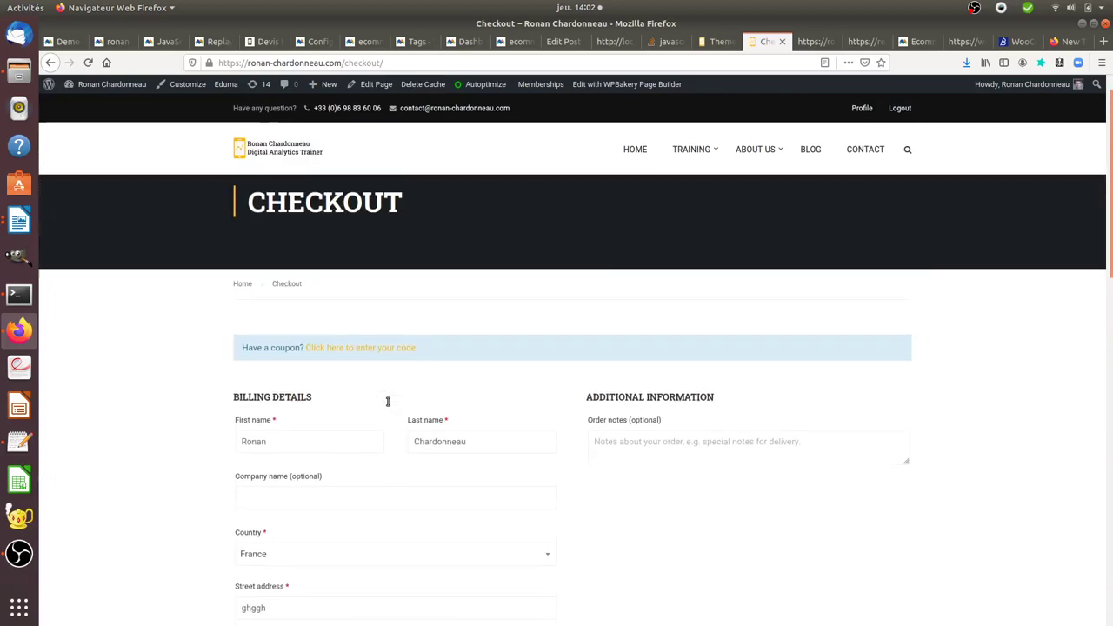
pyautogui.scroll(-7, 387, 402)
pyautogui.scroll(-6, 365, 417)
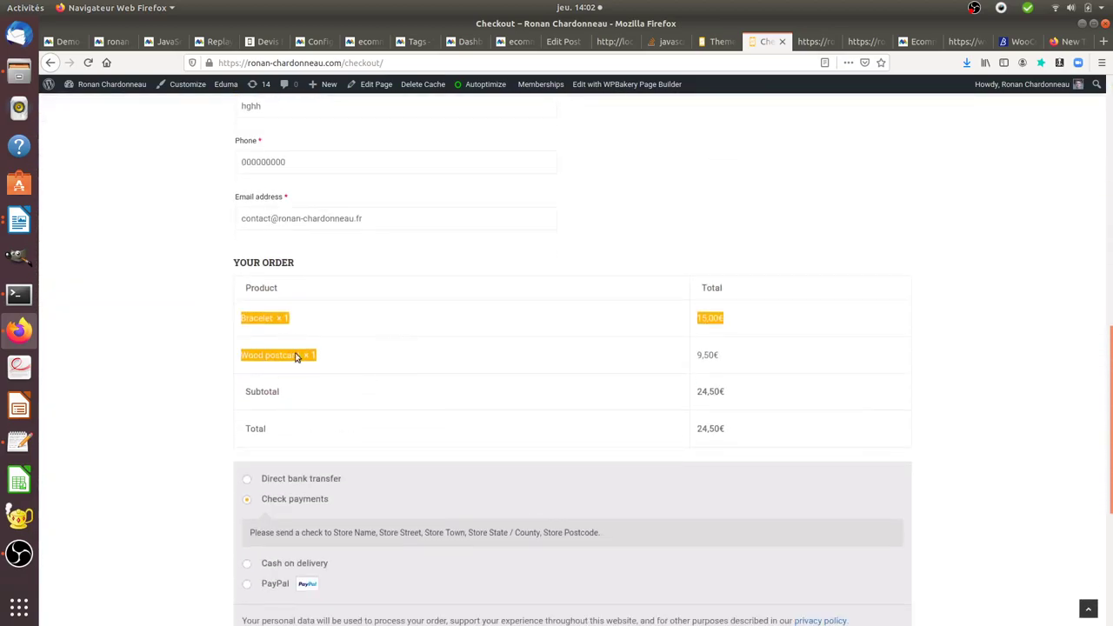
pyautogui.scroll(-5, 498, 438)
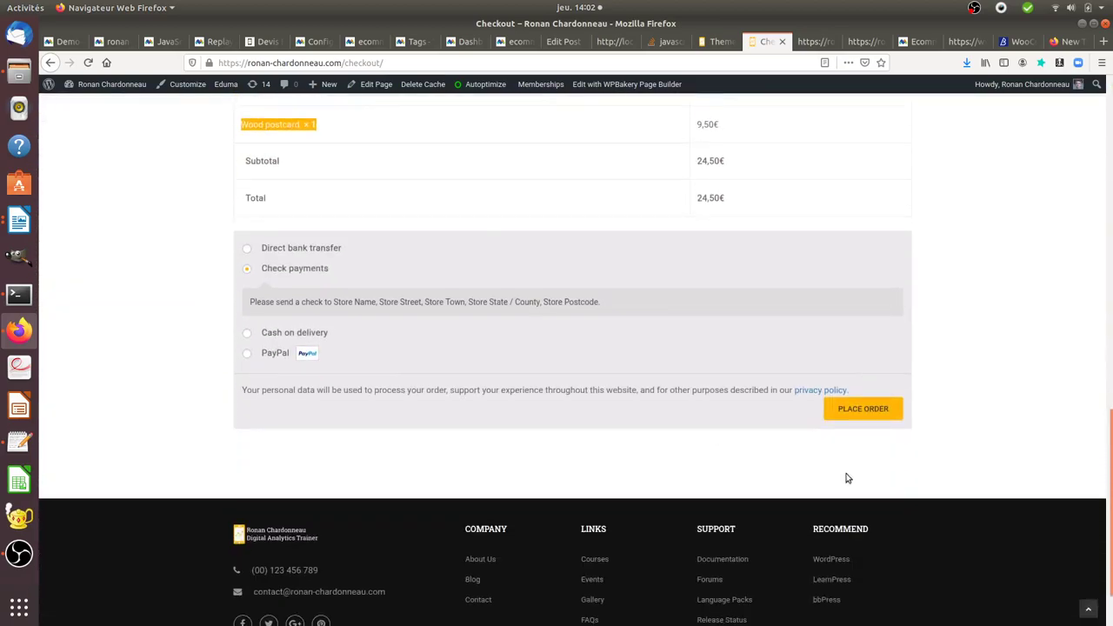
pyautogui.click(867, 415)
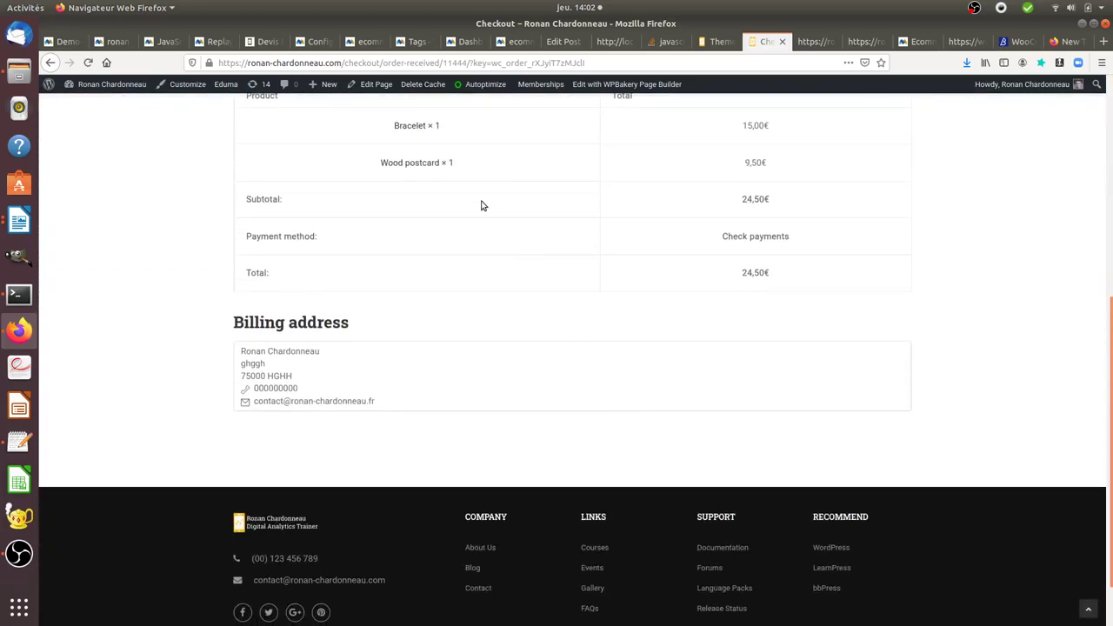
pyautogui.scroll(2, 452, 226)
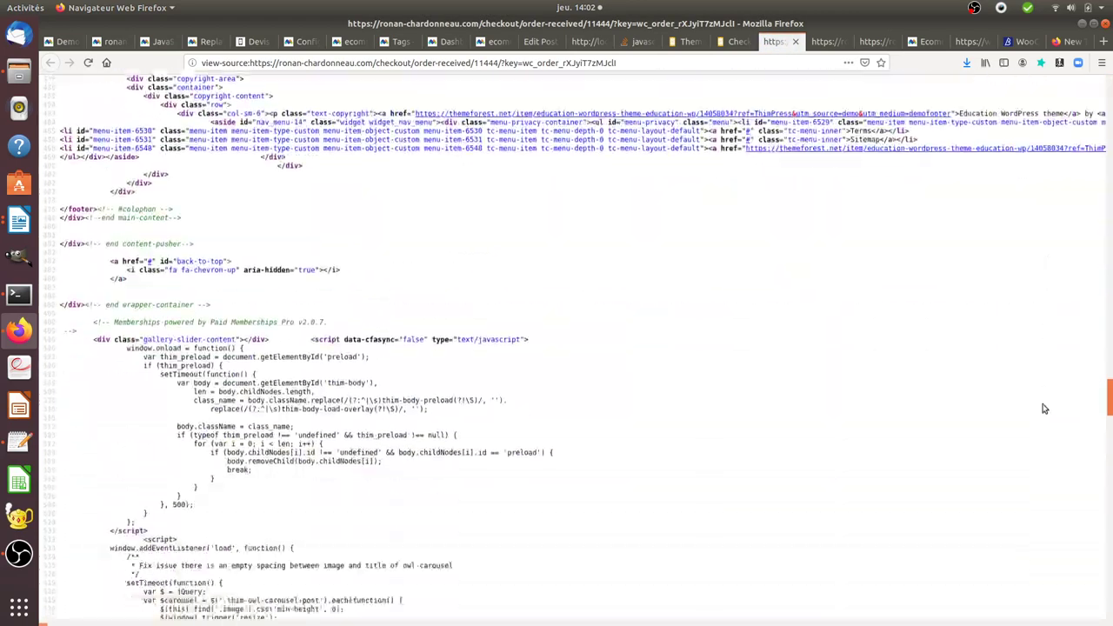
# Step: Scroll order 11444's source to the Bracelet and Wood postcard addEcommerceItem lines and trackEcommerceOrder 24.50
pyautogui.scroll(-10, 1044, 409)
pyautogui.scroll(10, 1044, 409)
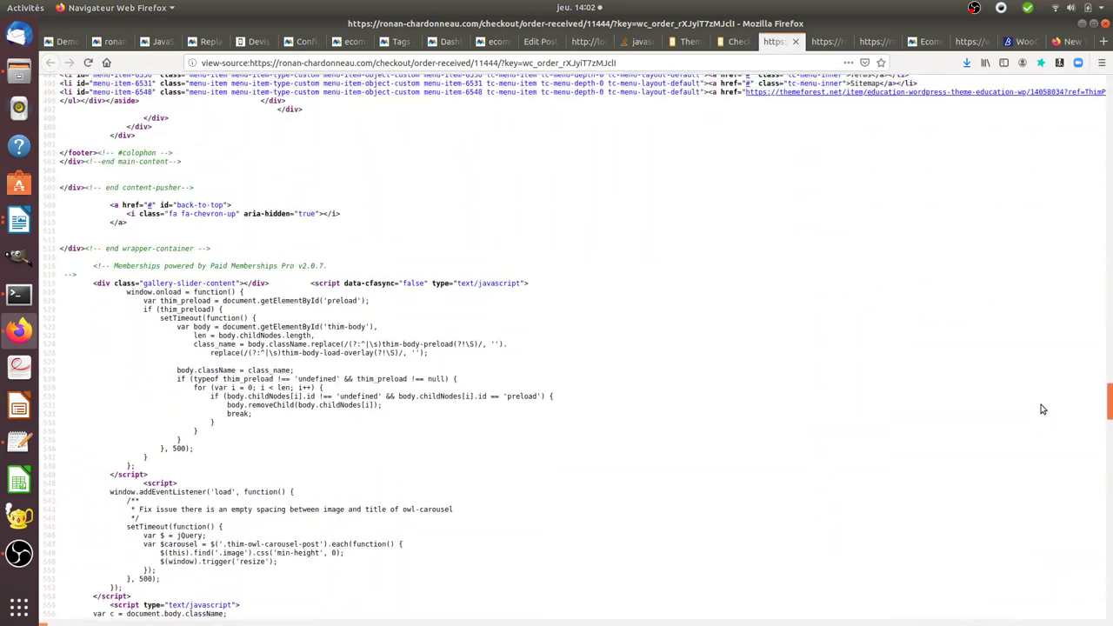
pyautogui.scroll(-3, 1043, 408)
pyautogui.scroll(-5, 1040, 422)
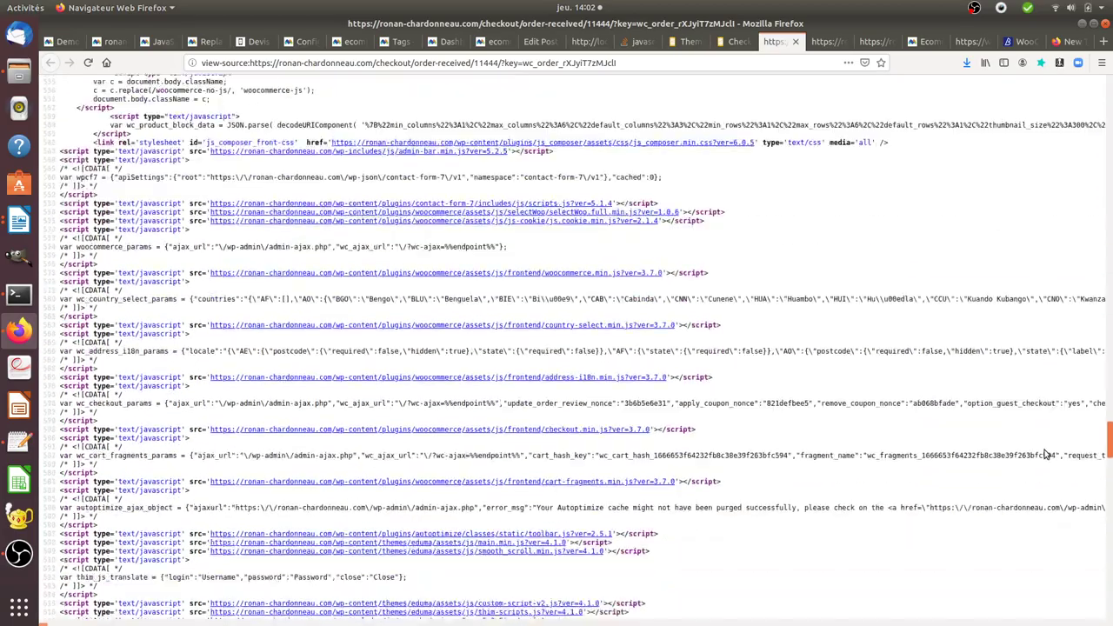
pyautogui.scroll(-5, 1044, 470)
pyautogui.scroll(-5, 1046, 514)
pyautogui.scroll(10, 1000, 521)
pyautogui.scroll(5, 913, 435)
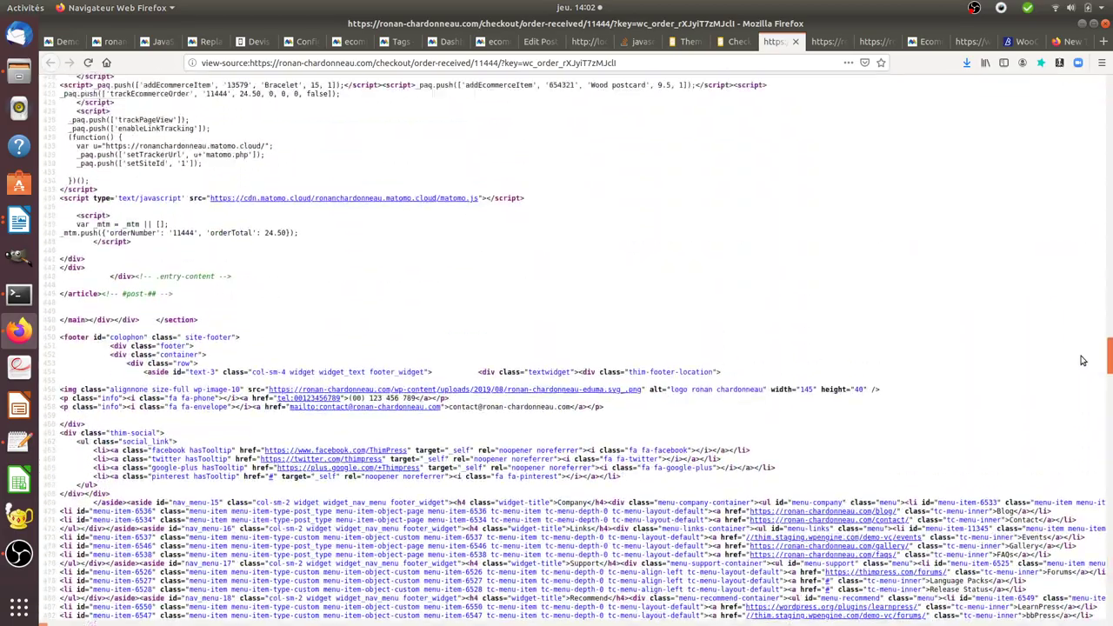
pyautogui.scroll(2, 826, 365)
pyautogui.scroll(1, 778, 319)
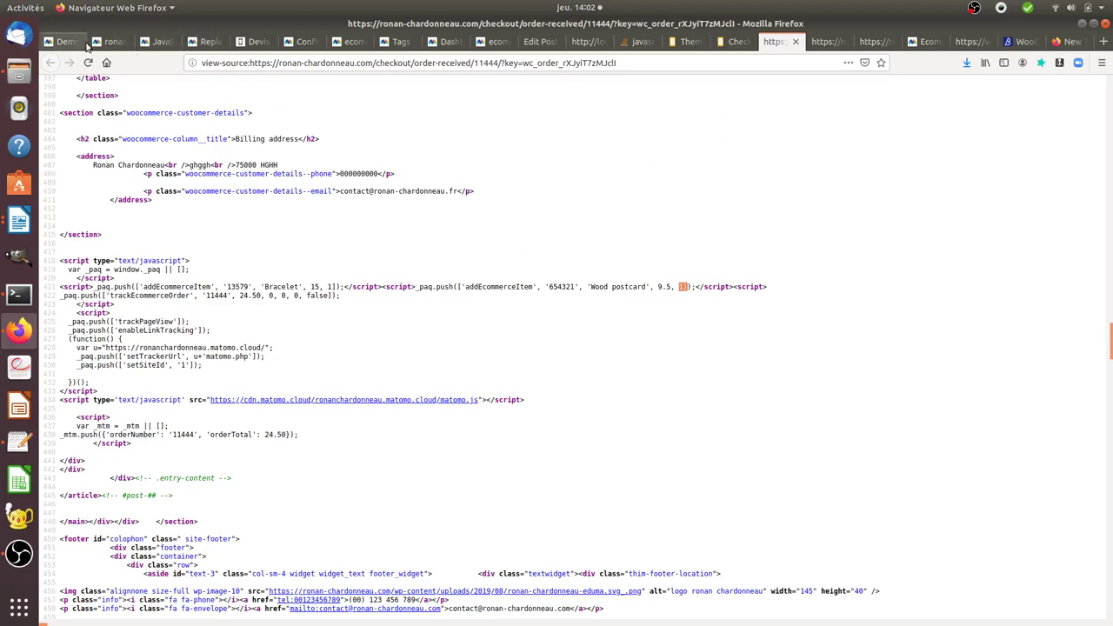
# Step: Reload Matomo's visits log and check orders 11442, 11443 and 11444 with revenues 54,60€, 49,10€, 24,50€
pyautogui.click(113, 41)
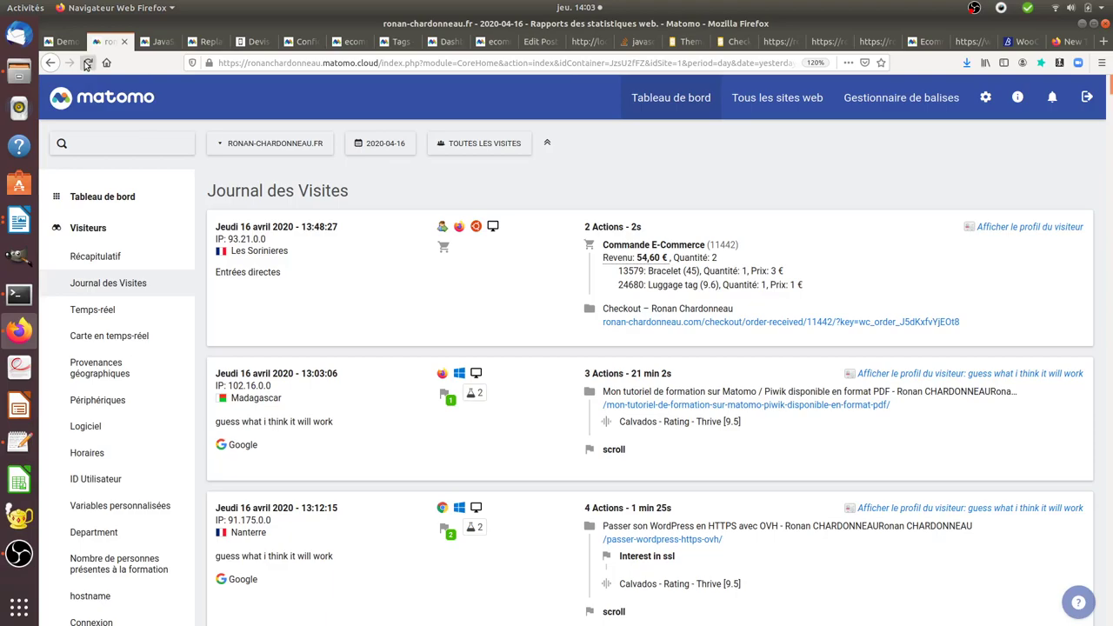
pyautogui.click(88, 63)
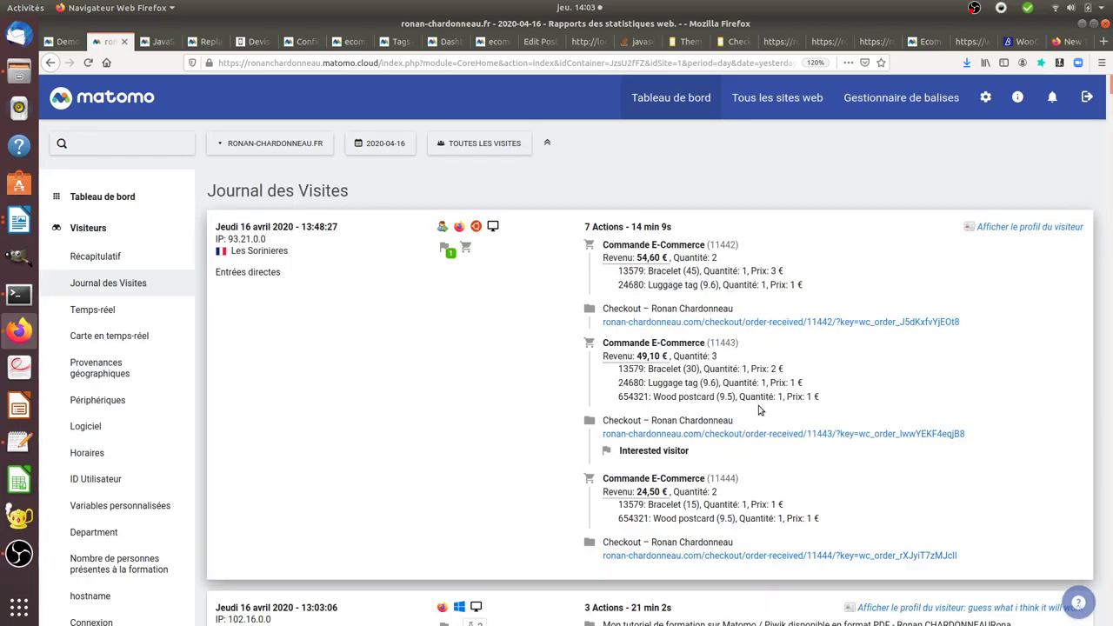
pyautogui.scroll(-3, 765, 383)
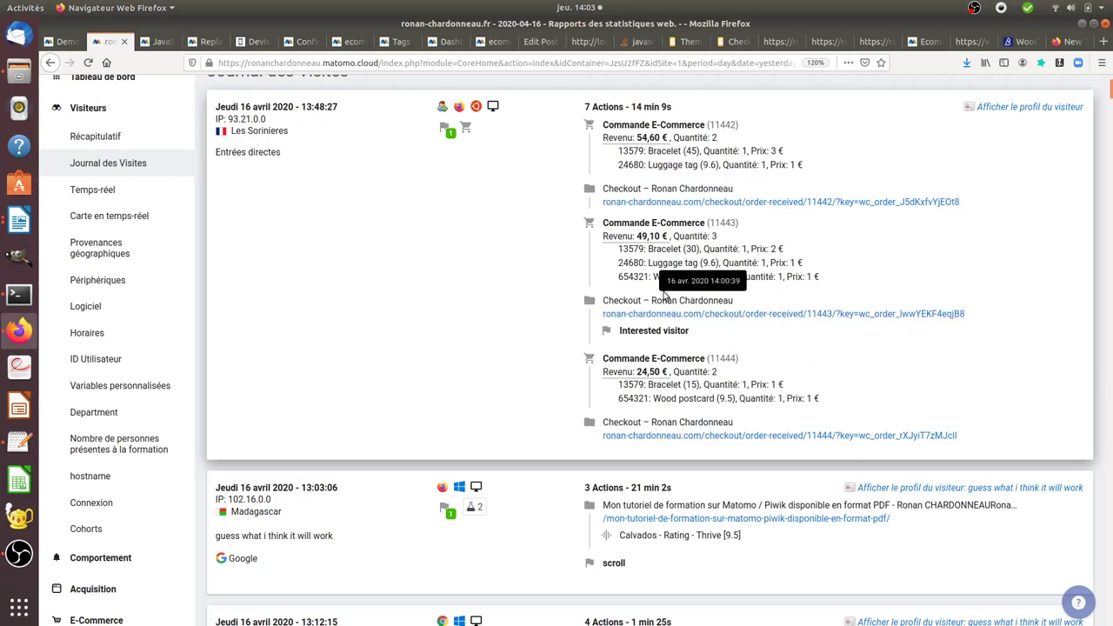
pyautogui.scroll(1, 665, 294)
pyautogui.scroll(1, 665, 294)
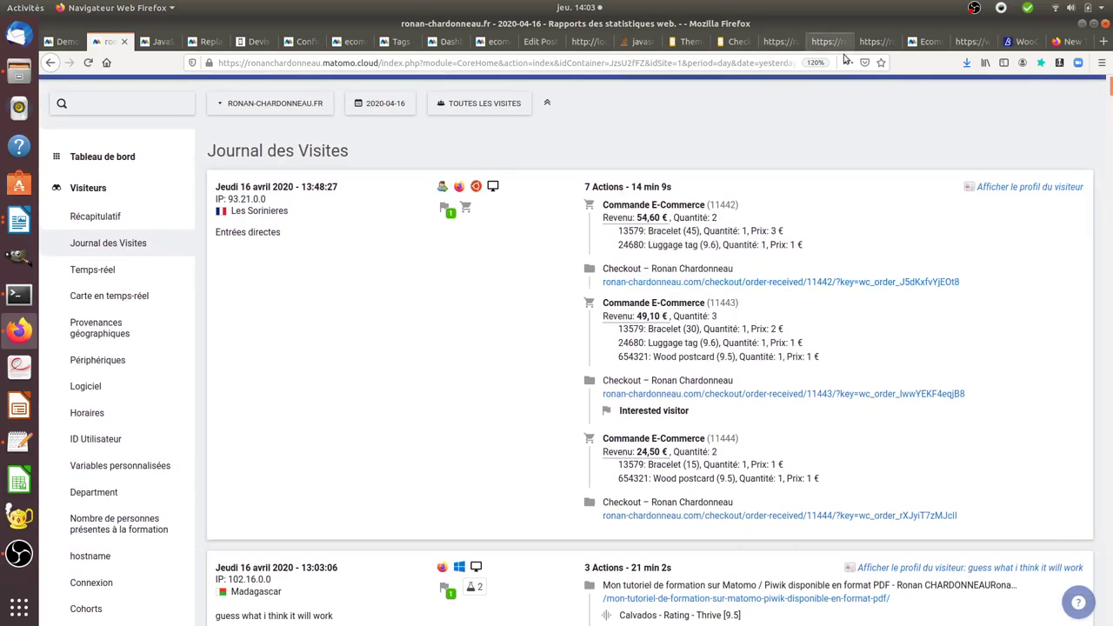
# Step: Return to the thankyou.php template and select 'foreach' on line 91
pyautogui.click(680, 42)
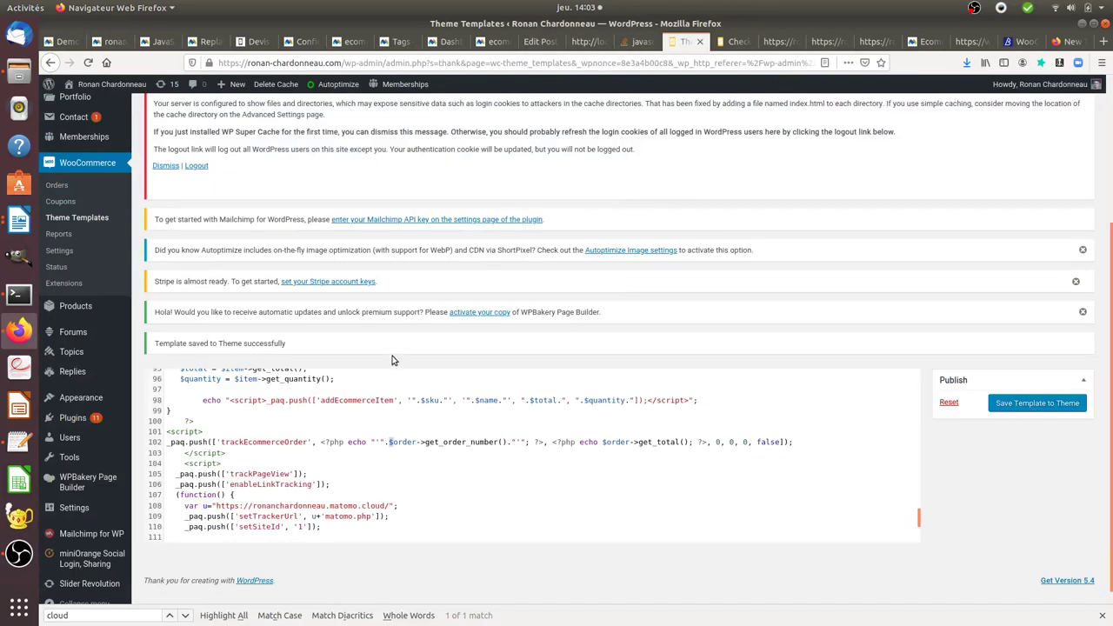
pyautogui.scroll(1, 390, 361)
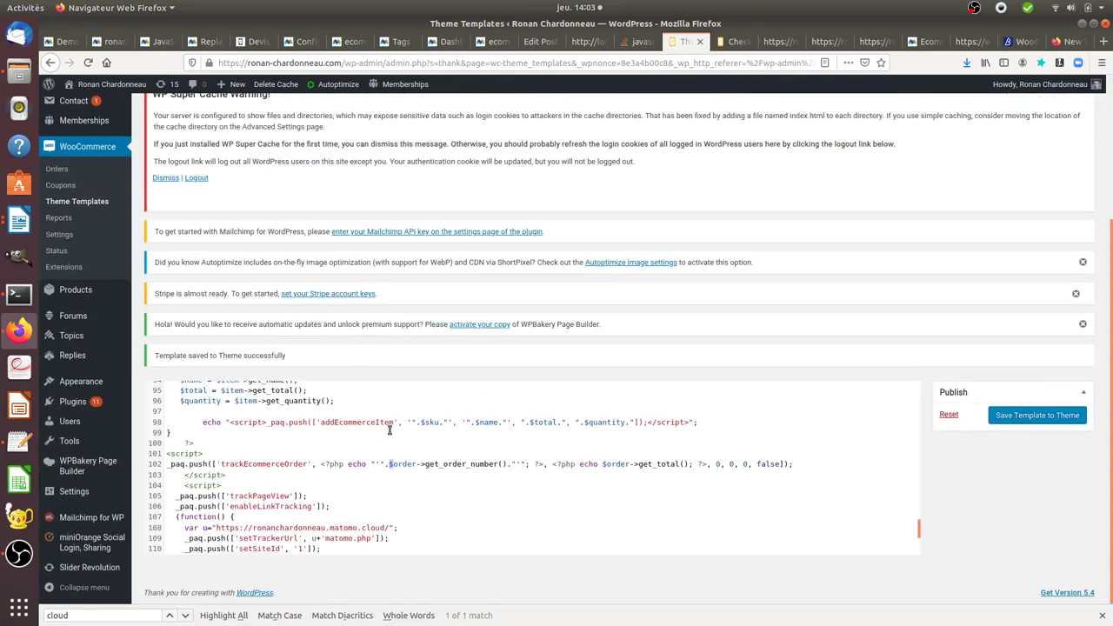
pyautogui.scroll(3, 387, 431)
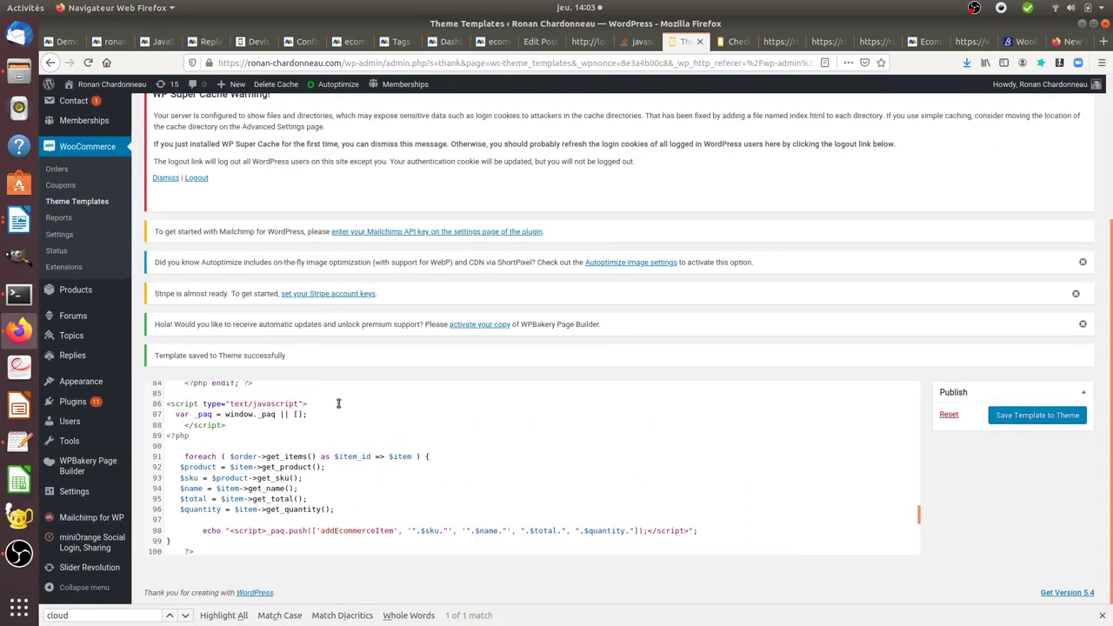
pyautogui.scroll(-2, 280, 448)
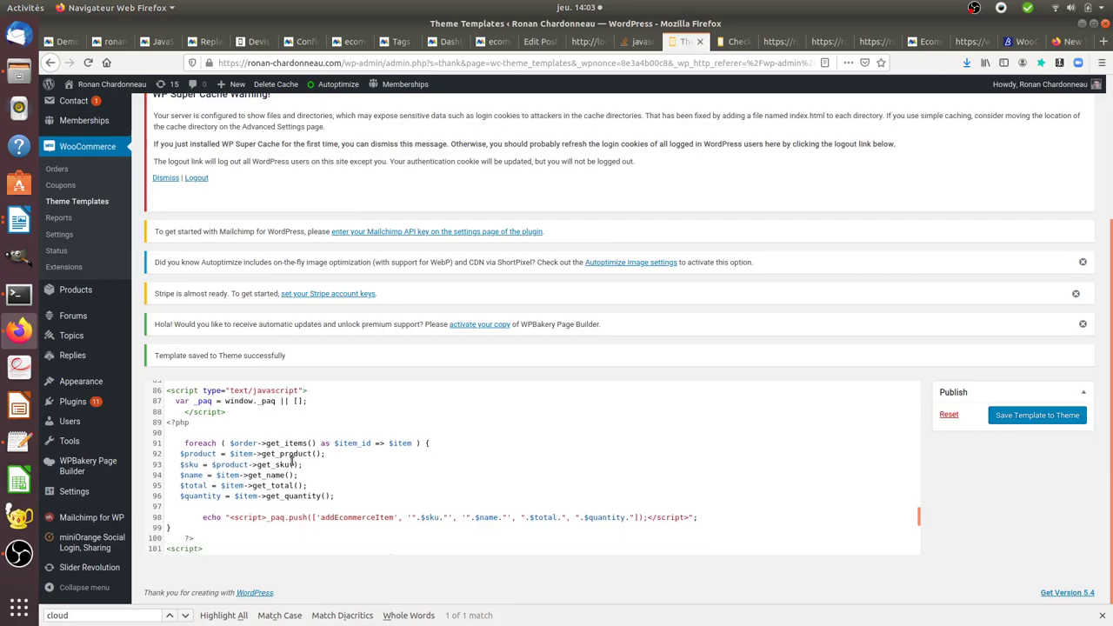
pyautogui.scroll(1, 252, 439)
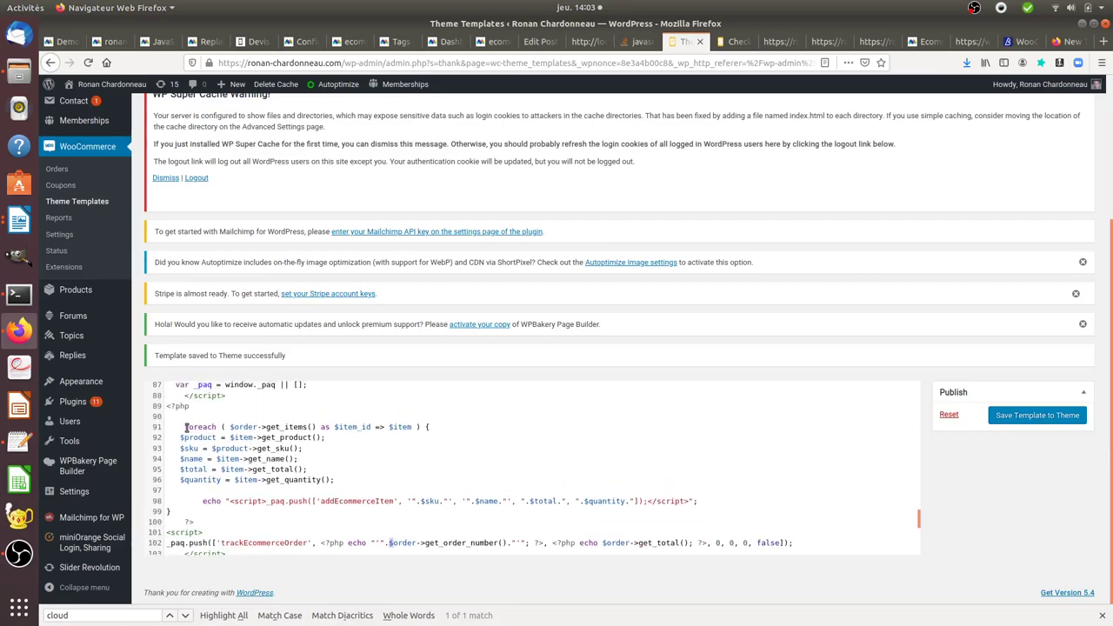
pyautogui.moveTo(184, 427); pyautogui.dragTo(214, 426)
# Step: Delete the 'a' so it reads 'forech', then save the template to the theme and confirm
pyautogui.click(211, 428)
pyautogui.click(204, 428)
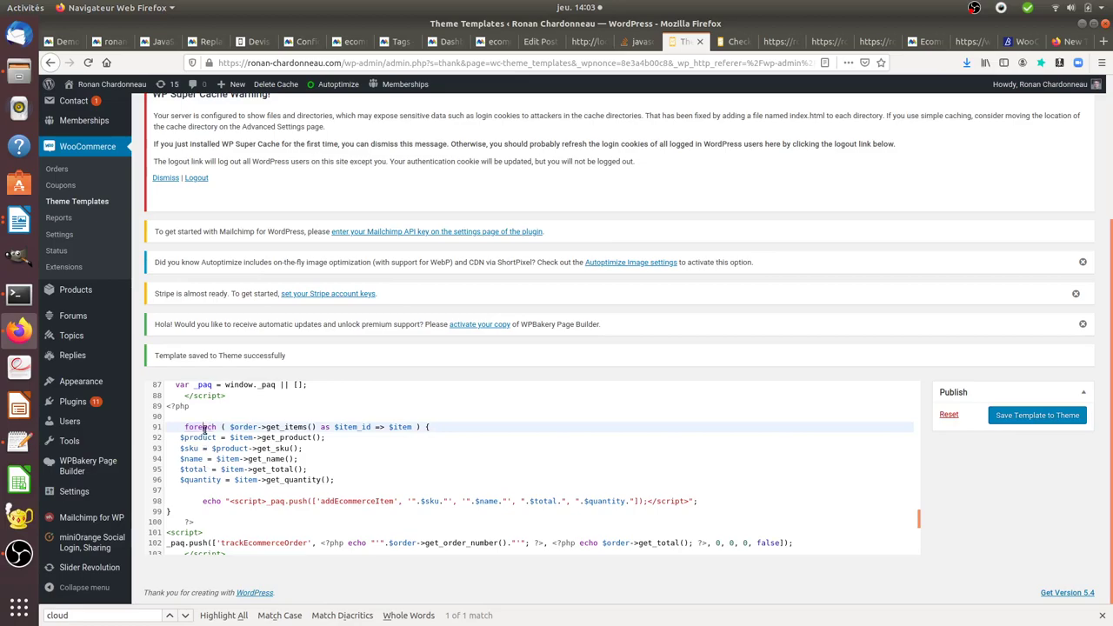
pyautogui.press('BackSpace')
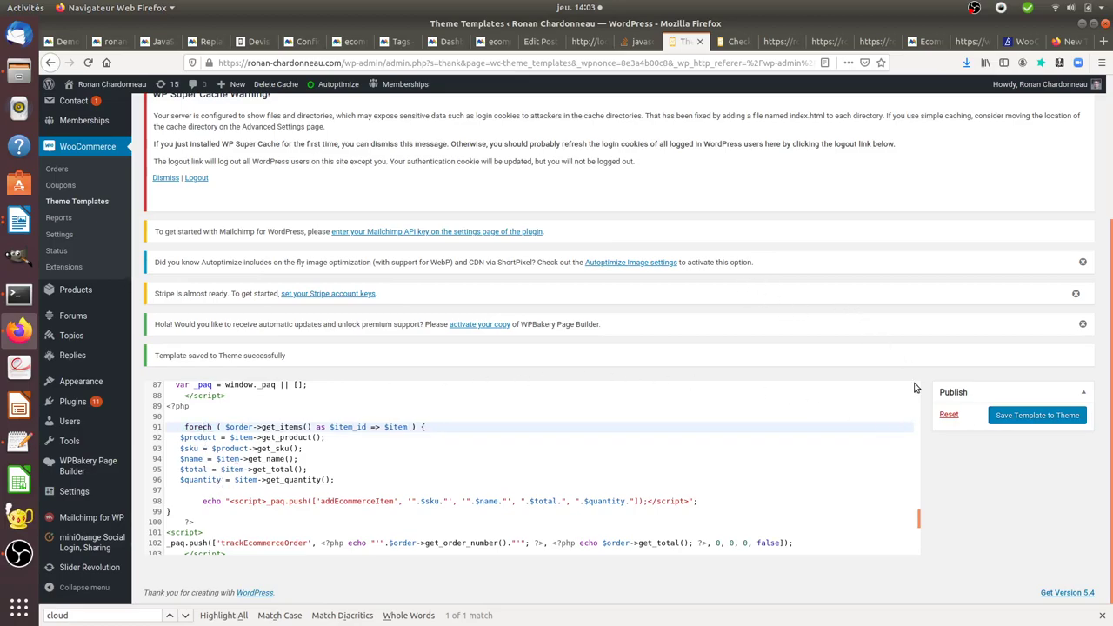
pyautogui.click(1021, 415)
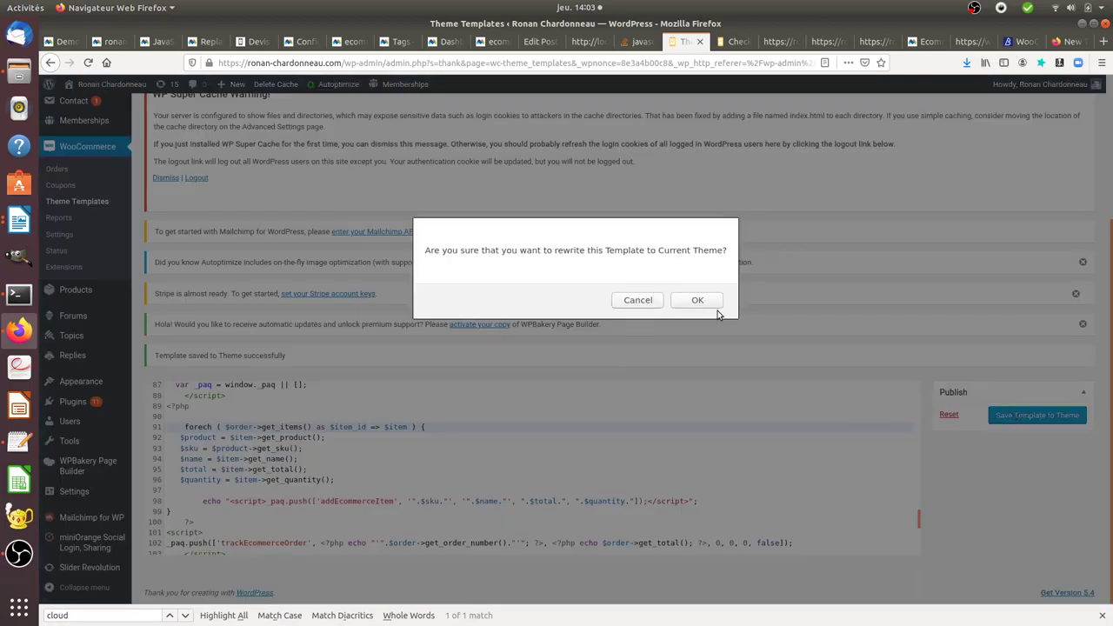
pyautogui.click(698, 300)
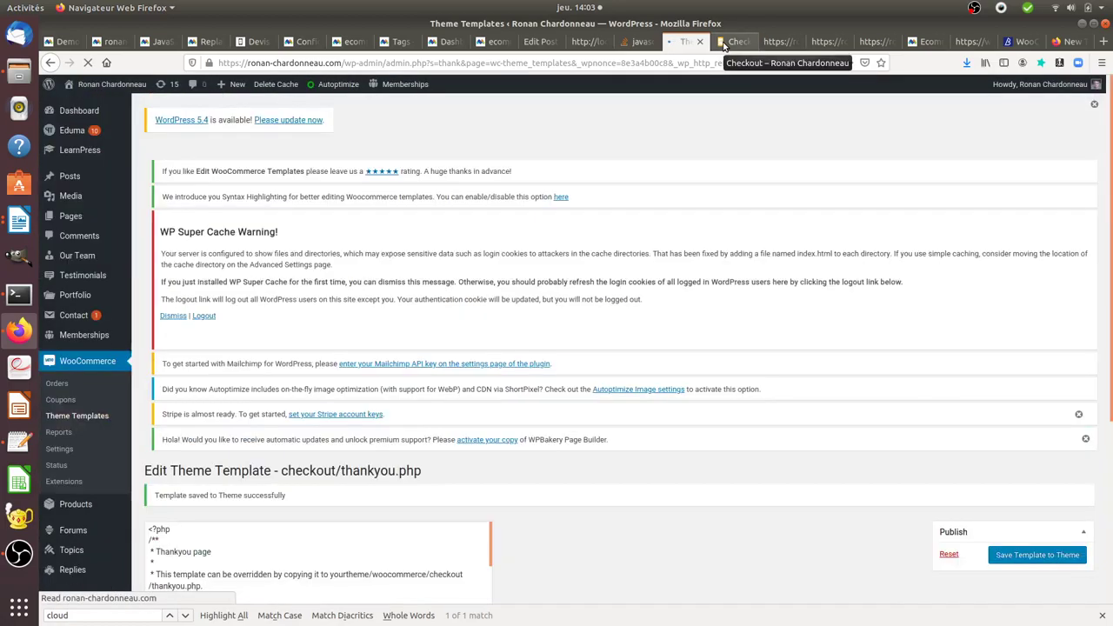
# Step: Reload the order 11444 confirmation page with F5
pyautogui.click(722, 45)
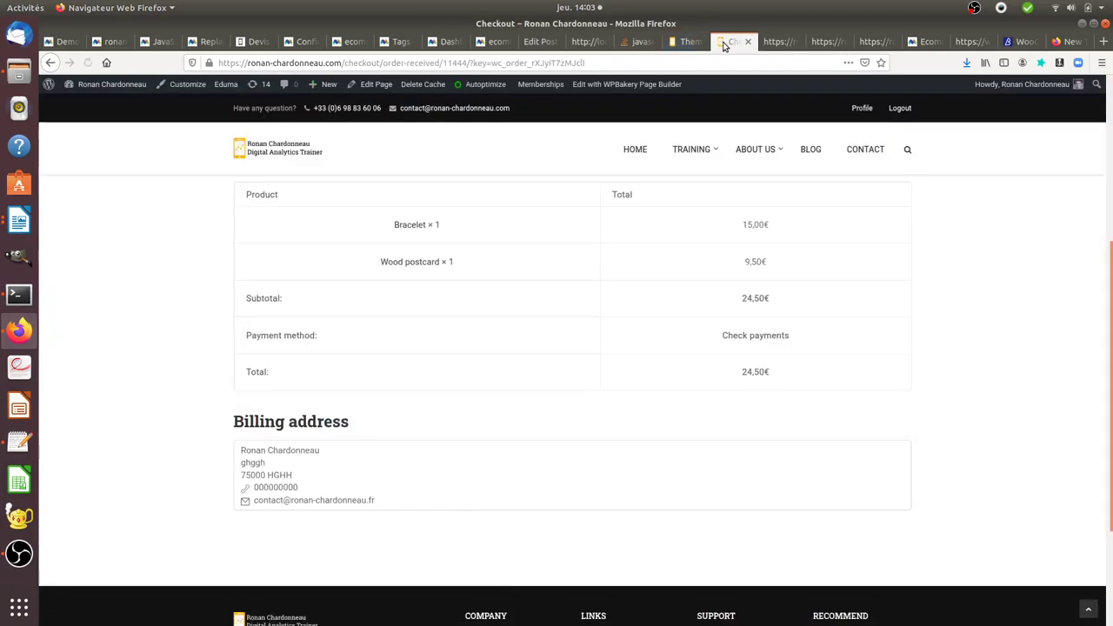
pyautogui.press('F5')
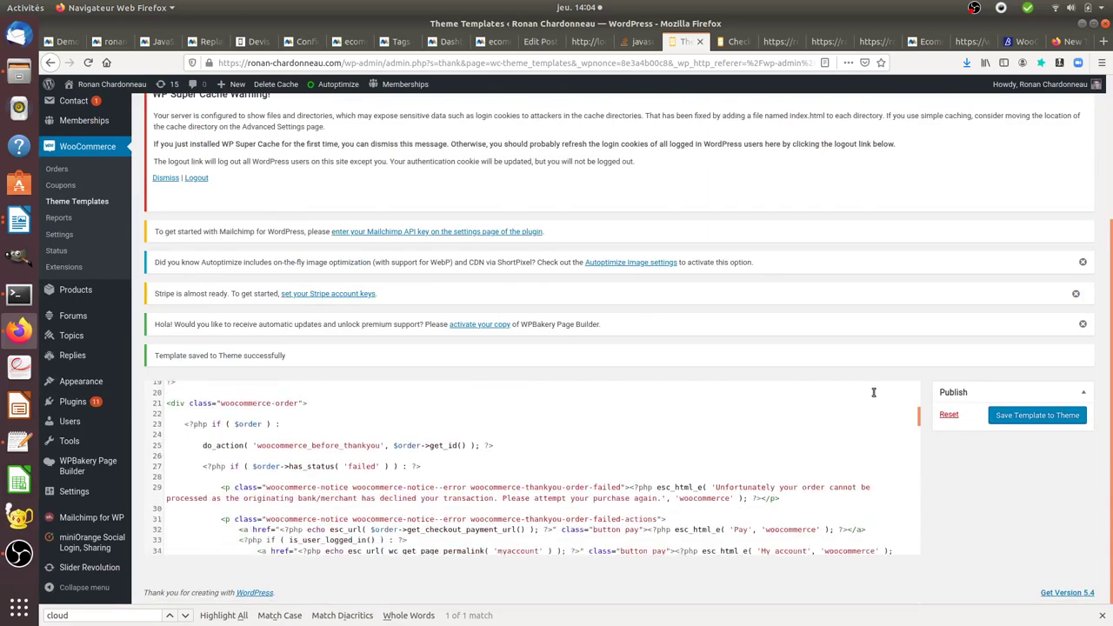
# Step: Fix 'forech' back to 'foreach' on line 91 of thankyou.php and resave the template
pyautogui.scroll(-5, 782, 452)
pyautogui.scroll(-5, 693, 504)
pyautogui.scroll(-5, 678, 508)
pyautogui.scroll(-1, 658, 514)
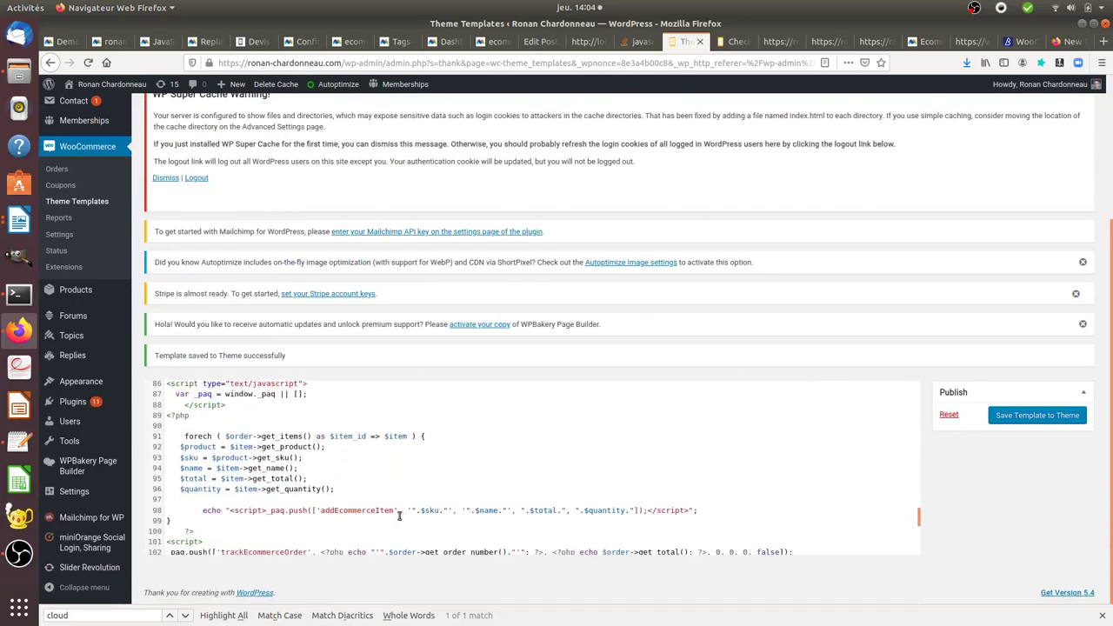
pyautogui.scroll(2, 261, 470)
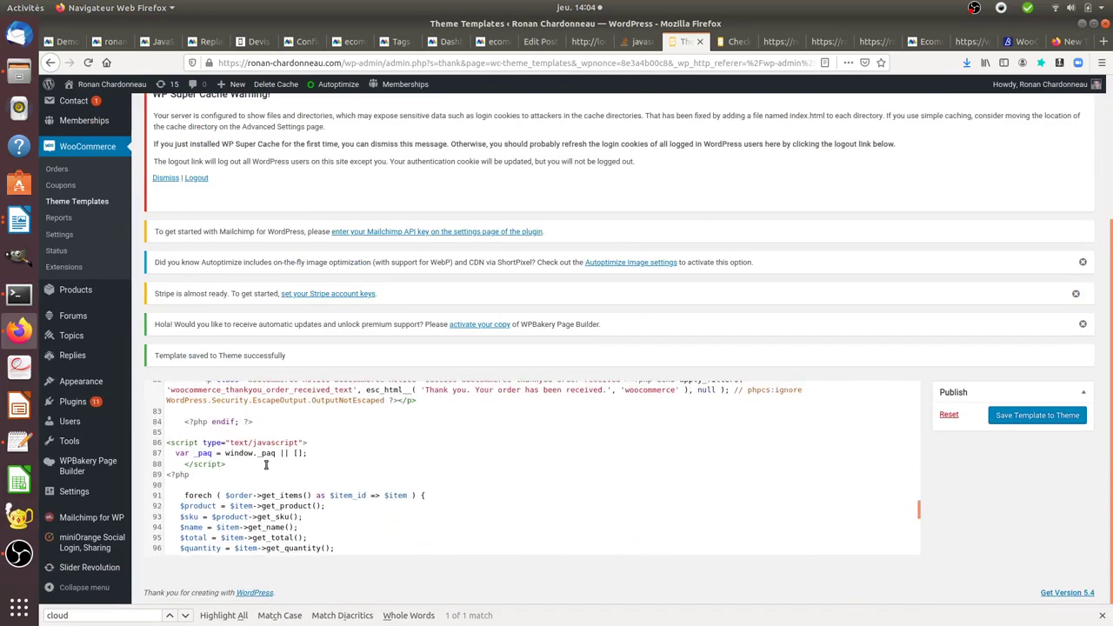
pyautogui.click(208, 467)
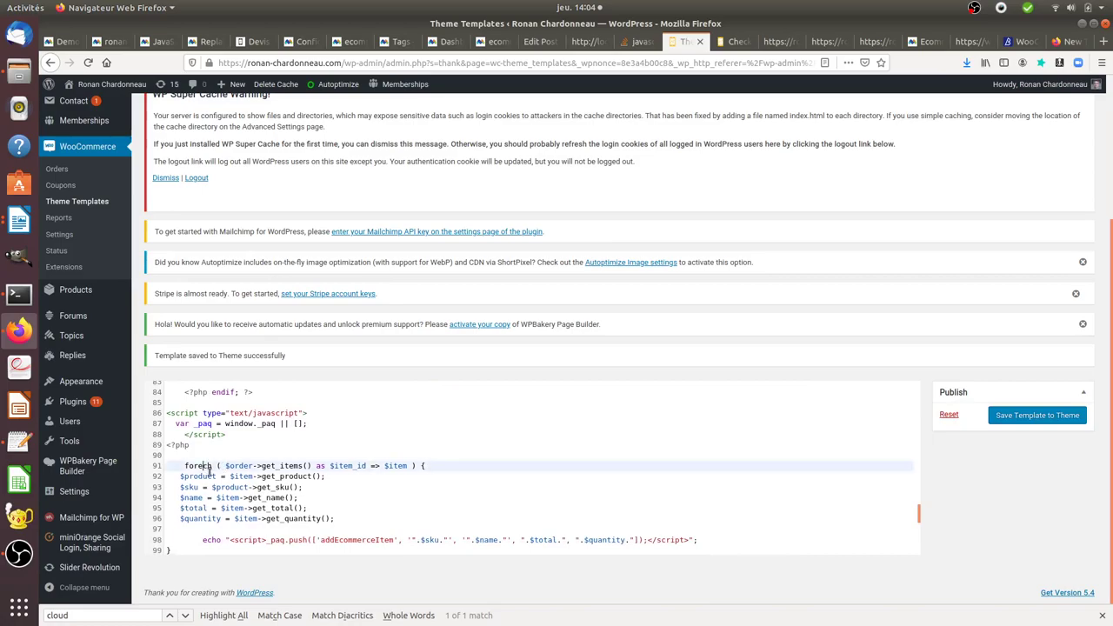
pyautogui.write('a')
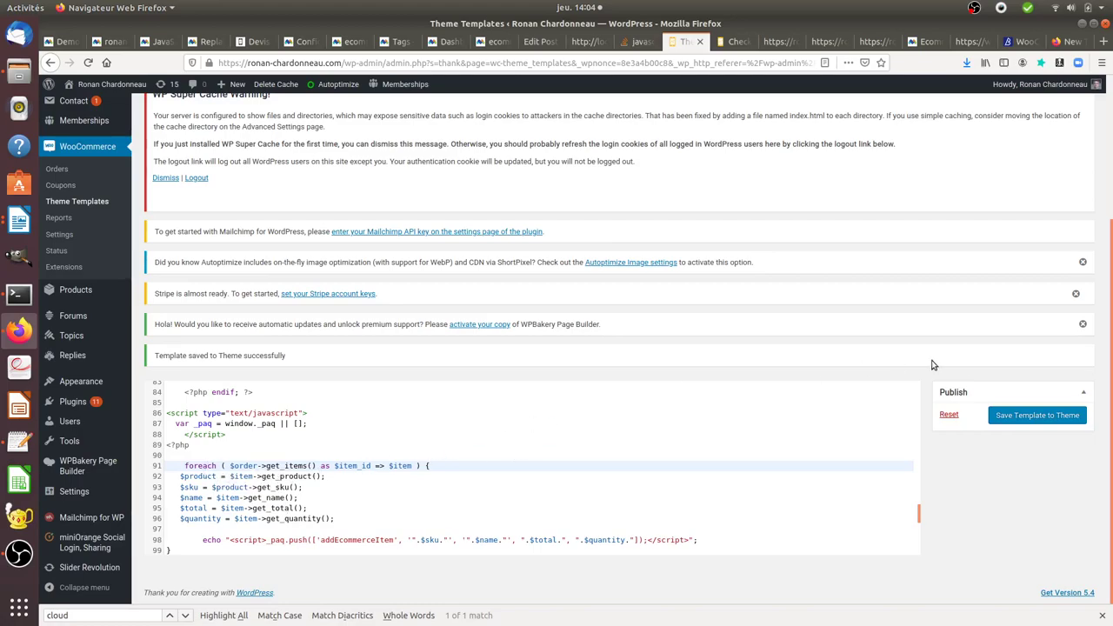
pyautogui.click(998, 419)
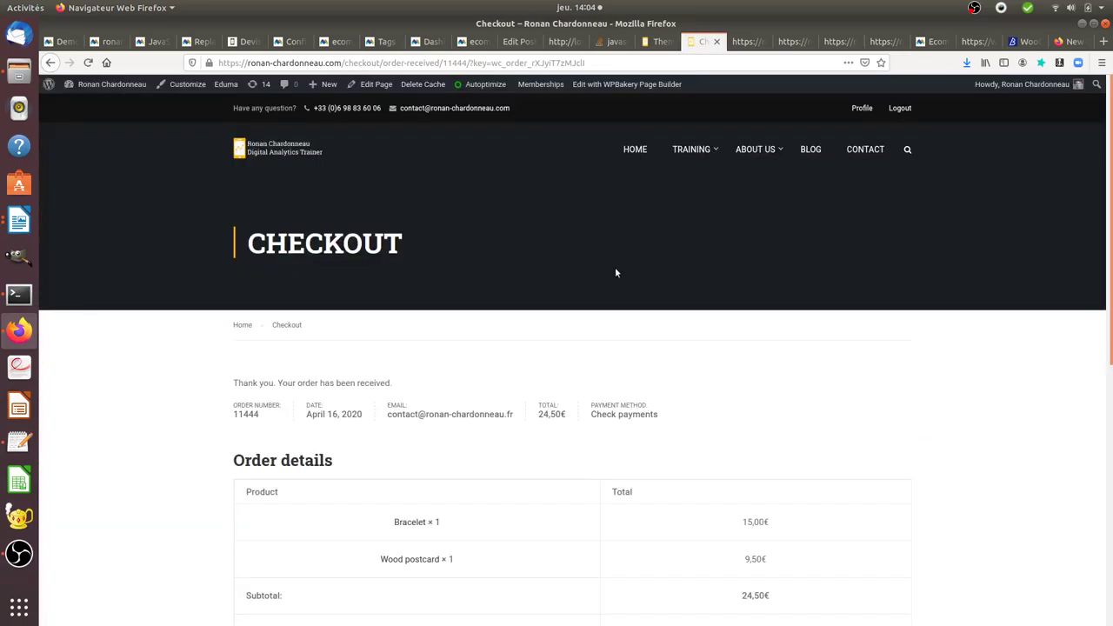
# Step: Scroll to order 11444's details table listing Bracelet and Wood postcard, totalling 24,50€
pyautogui.scroll(-3, 614, 273)
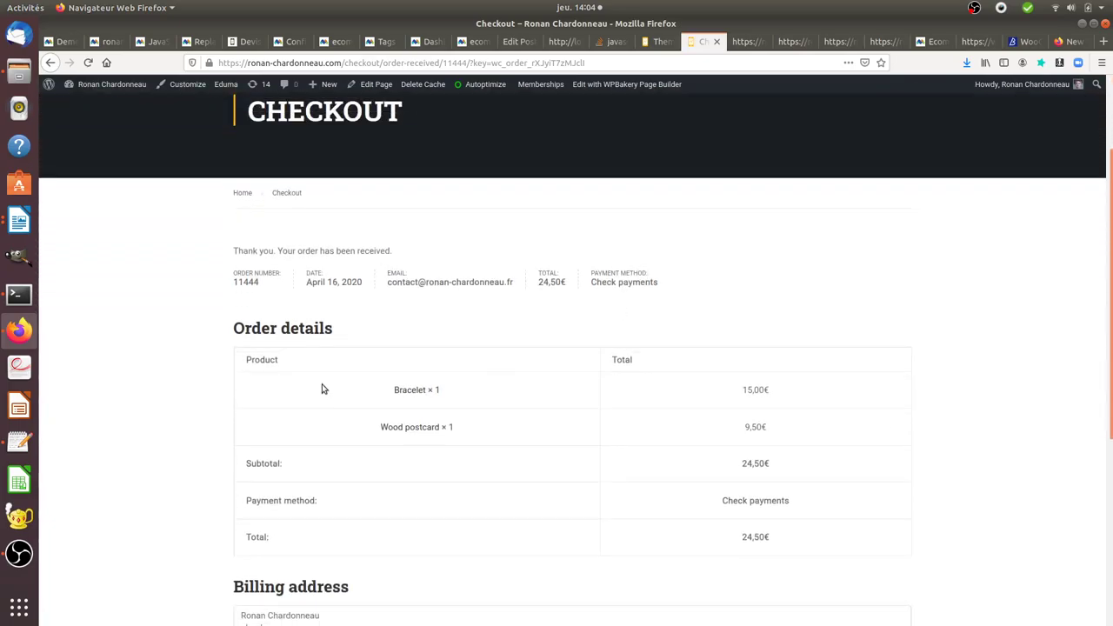